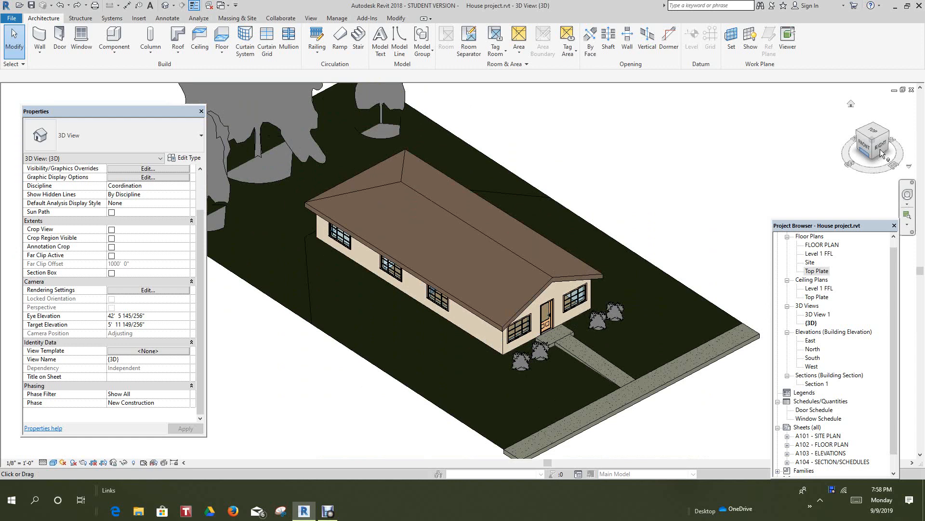
- Open the Top Plate floor plan and start editing the roof's footprint
left_click(883, 147)
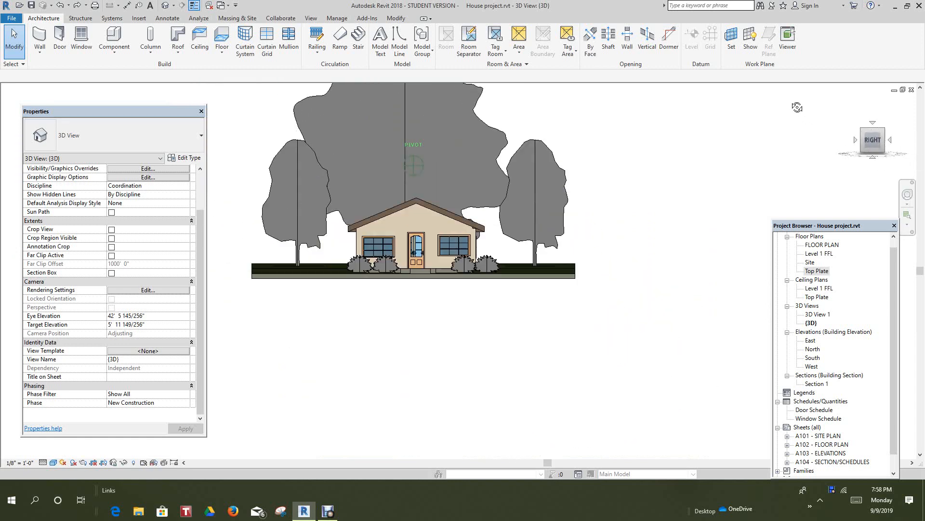
mouse_move(797, 111)
middle_mouse_down("shift")
mouse_move(814, 140)
mouse_move(841, 156)
mouse_move(908, 163)
mouse_move(42, 165)
middle_mouse_up("shift")
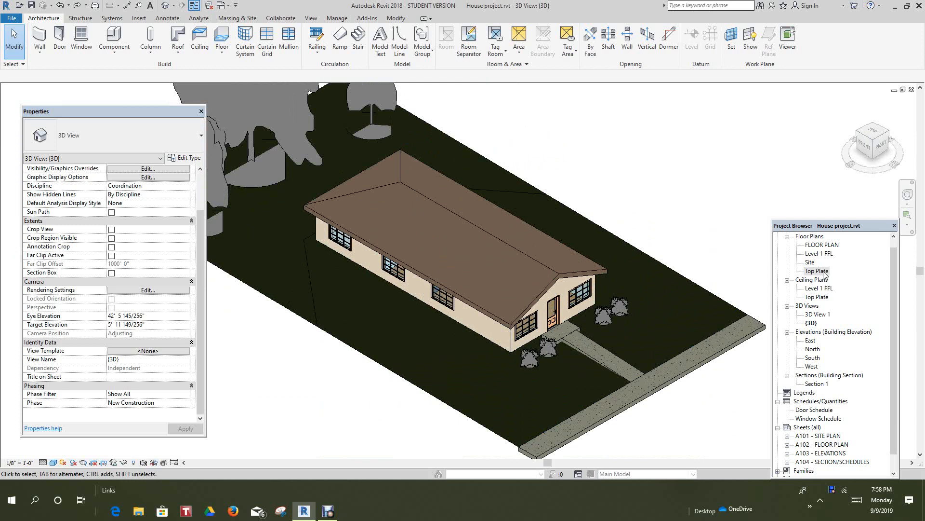
double_click(820, 271)
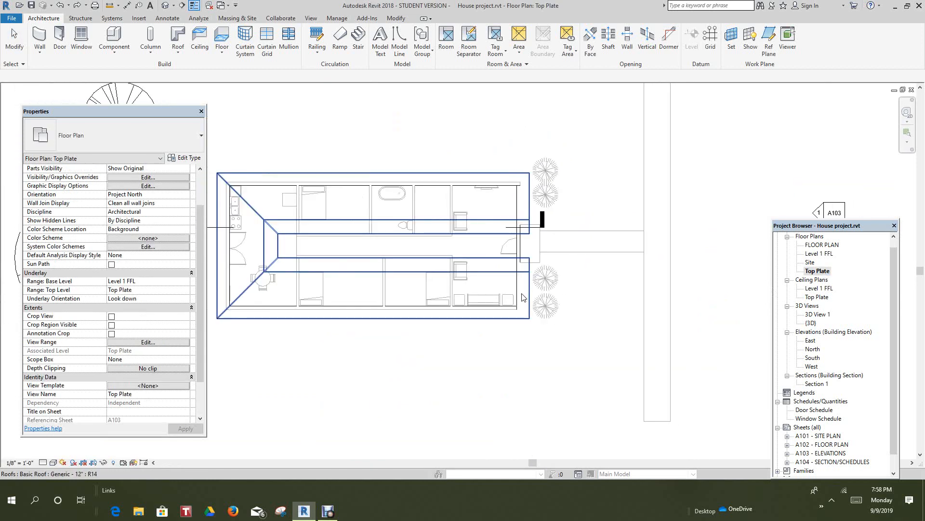
left_click(530, 303)
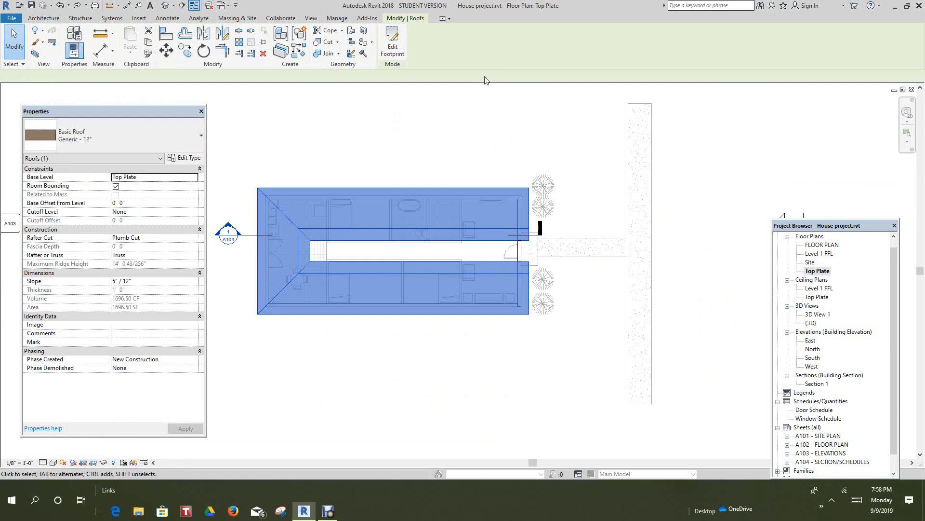
left_click(392, 48)
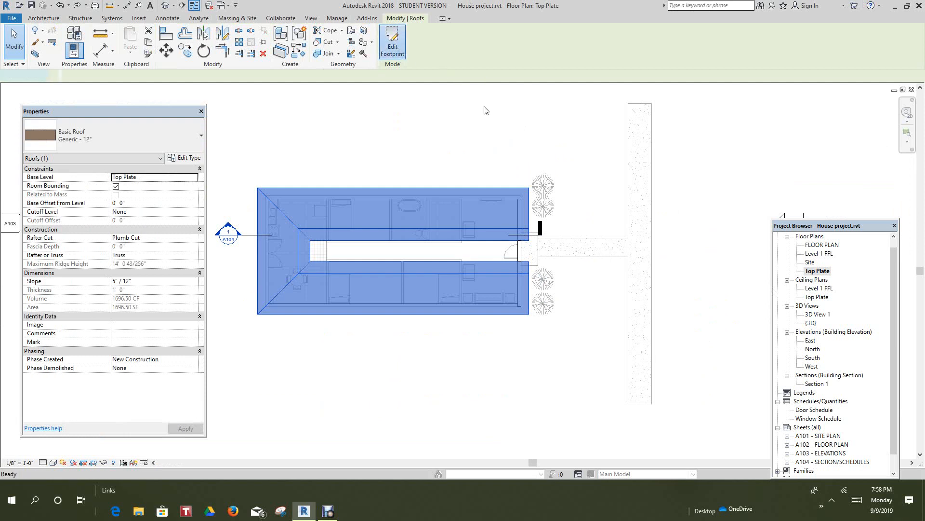
- Make the footprint edge at the front-door end of the house define the roof slope
left_click(529, 249)
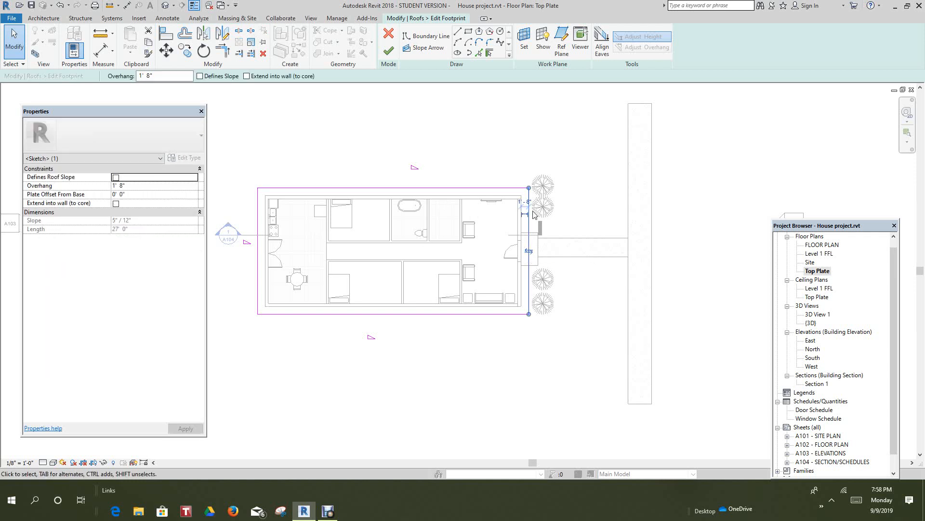
left_click(115, 178)
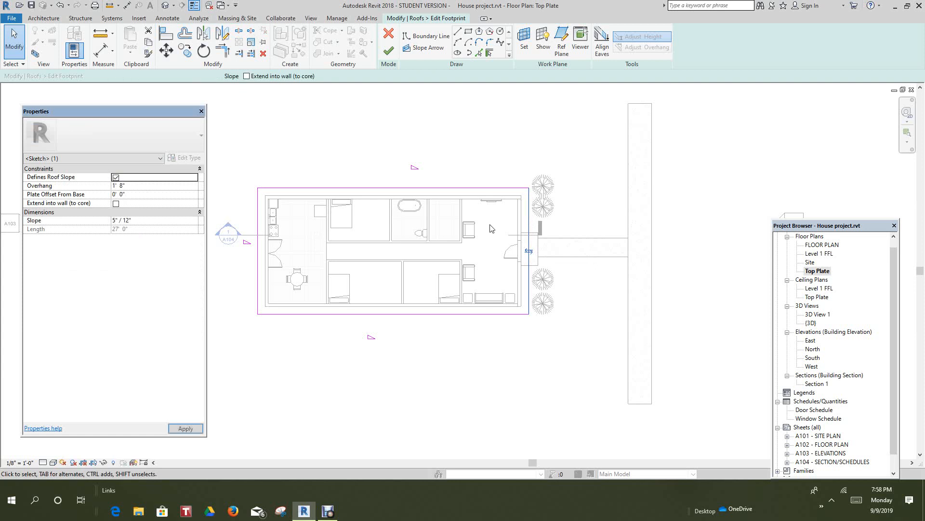
scroll(579, 284, "up", 2)
scroll(580, 284, "down", 1)
middle_click_drag(583, 284, 588, 282)
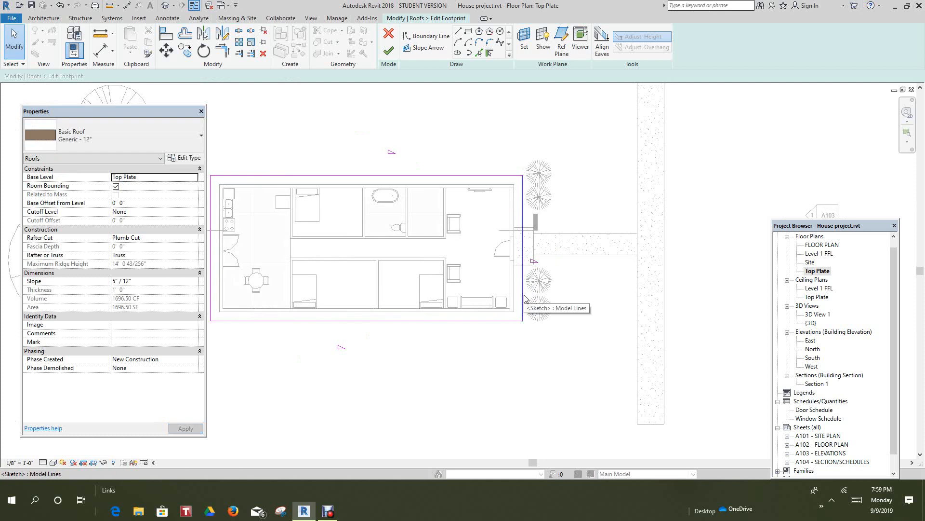
- Split the front-door roof edge 3'-0" above its lower corner, and twice more at 6'-0" intervals up the edge
scroll(533, 294, "down", 1)
scroll(579, 301, "up", 4)
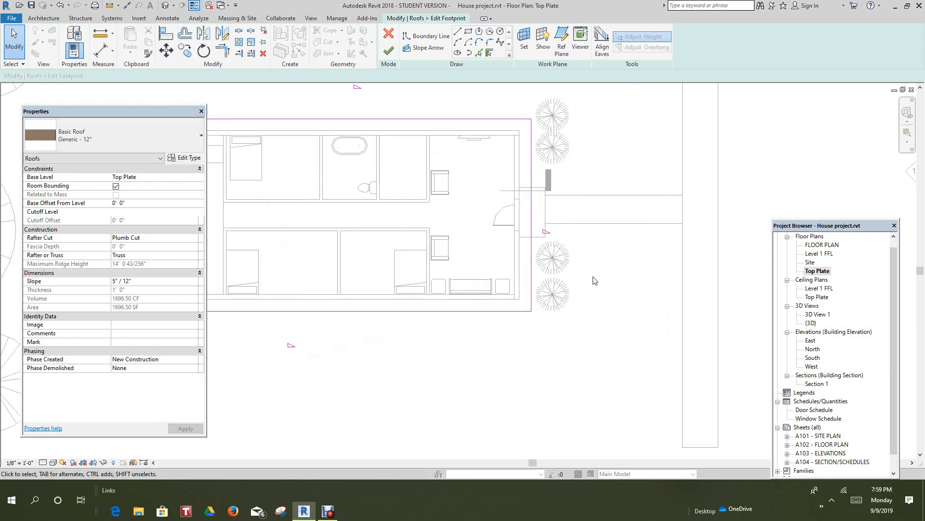
scroll(592, 303, "up", 2)
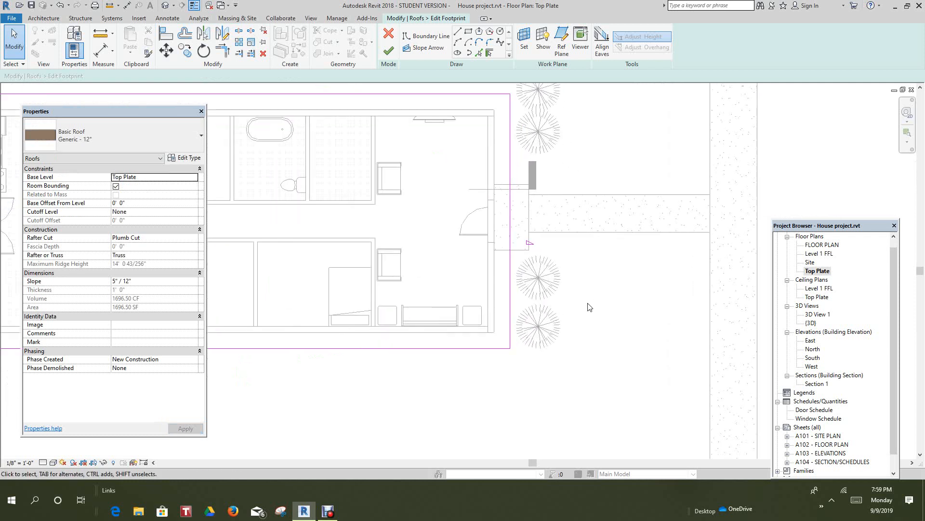
left_click(240, 32)
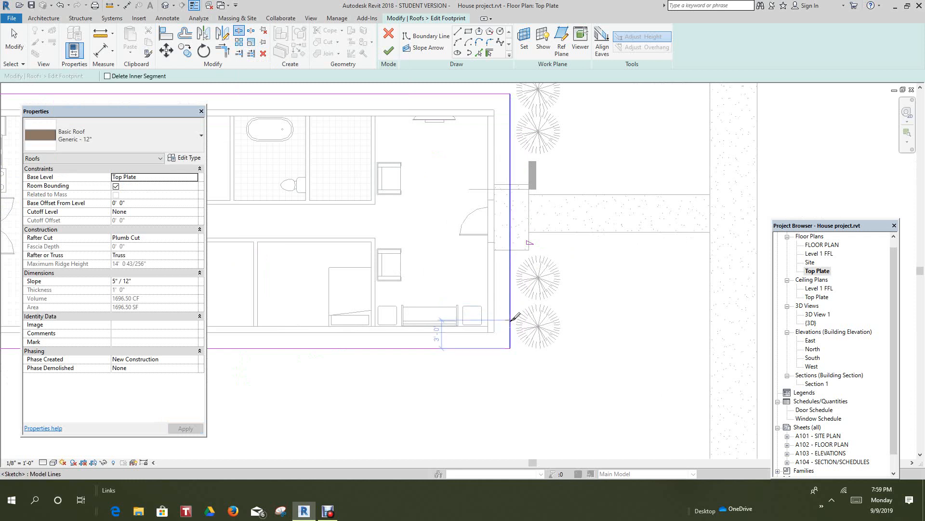
left_click(510, 319)
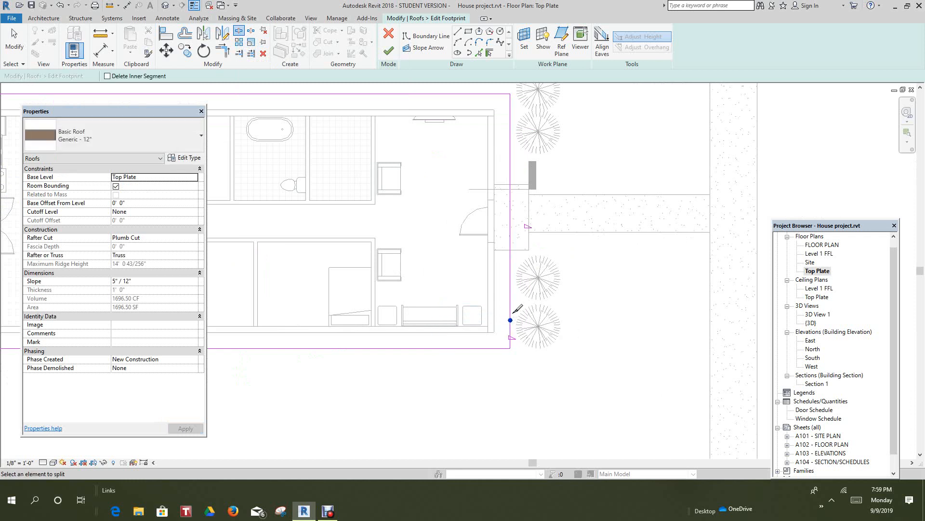
left_click(513, 260)
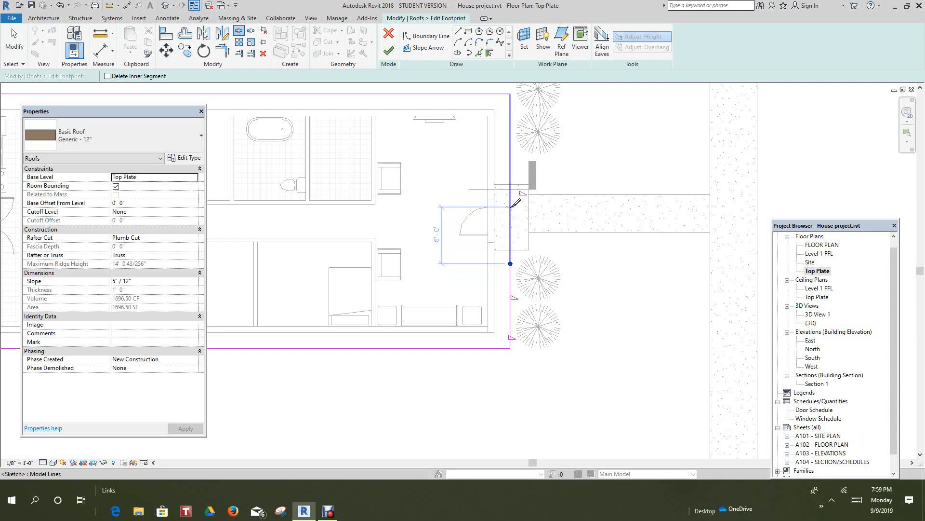
left_click(511, 207)
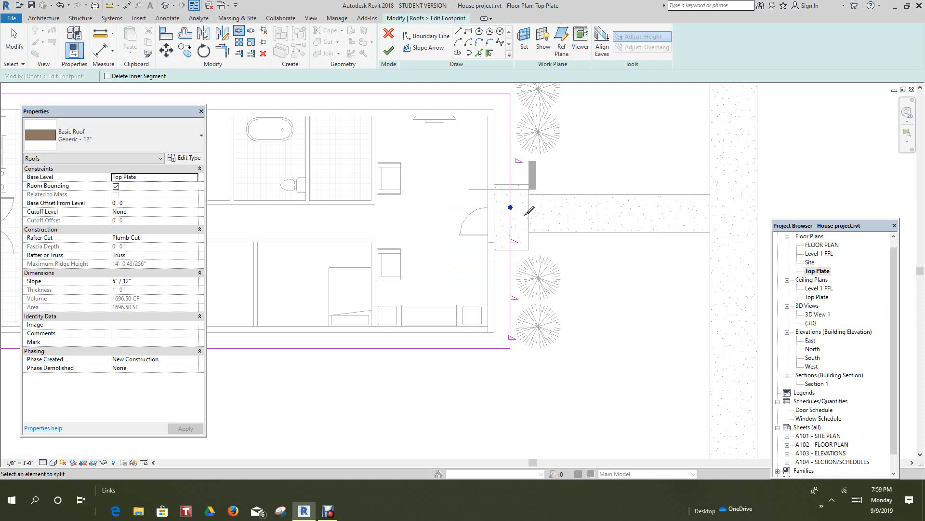
right_click(573, 265)
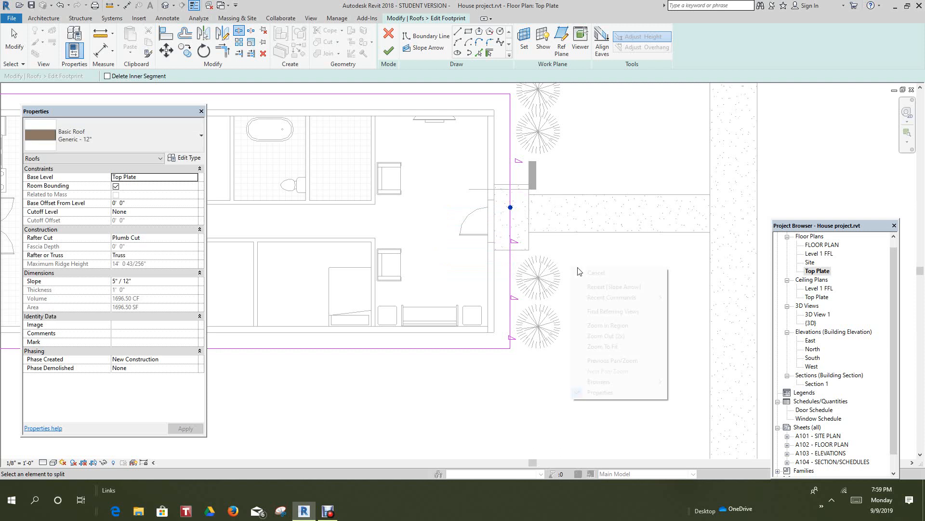
key("Escape")
right_click(596, 166)
left_click(609, 174)
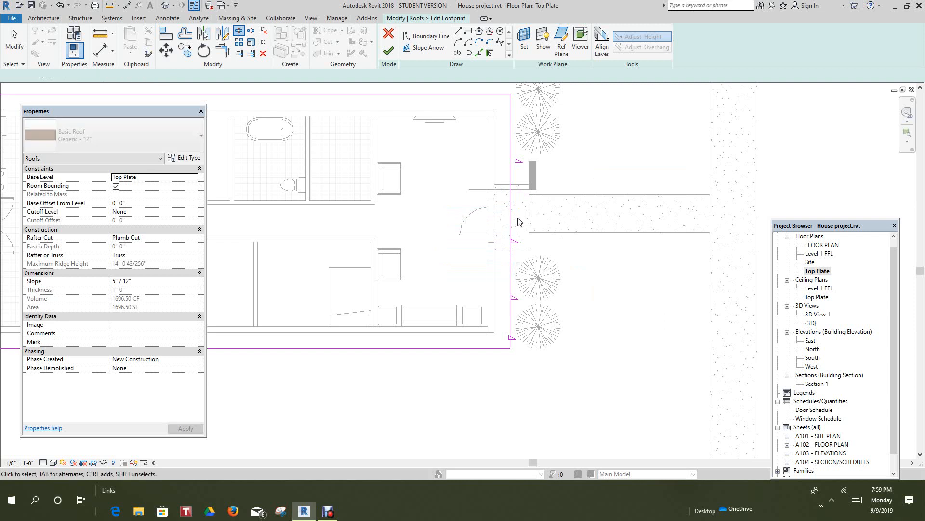
- Turn off Defines Roof Slope for the two 6'-0" segments, and draw a slope arrow from the lowest split point up to the middle one
left_click_drag(433, 202, 580, 328)
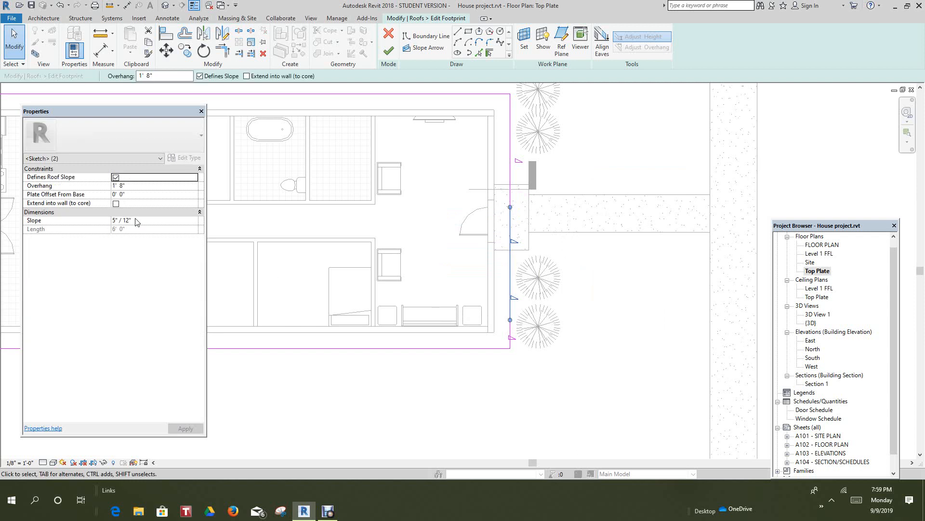
left_click(116, 177)
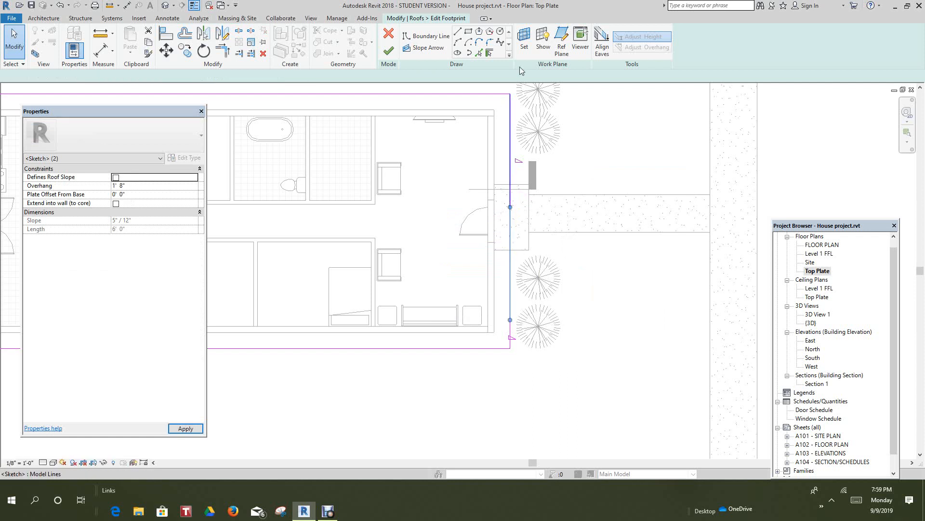
left_click(413, 48)
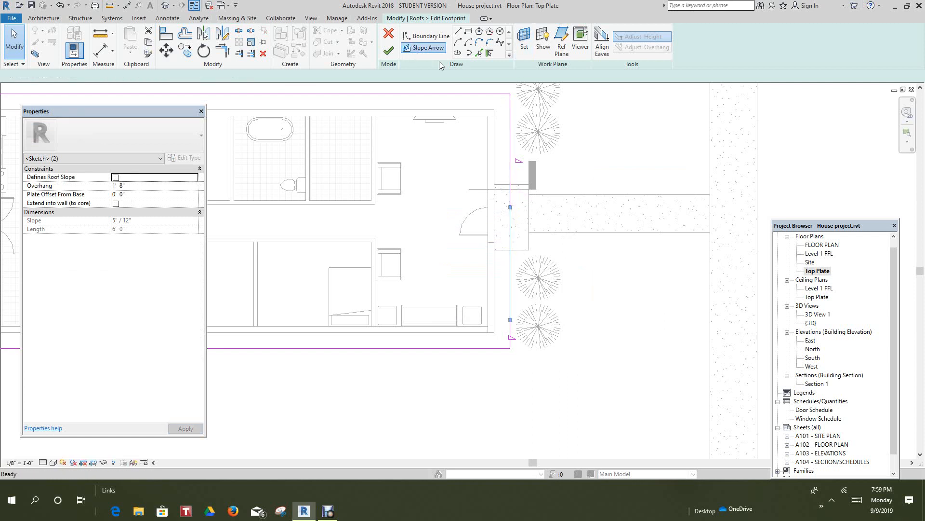
left_click(511, 319)
left_click(510, 263)
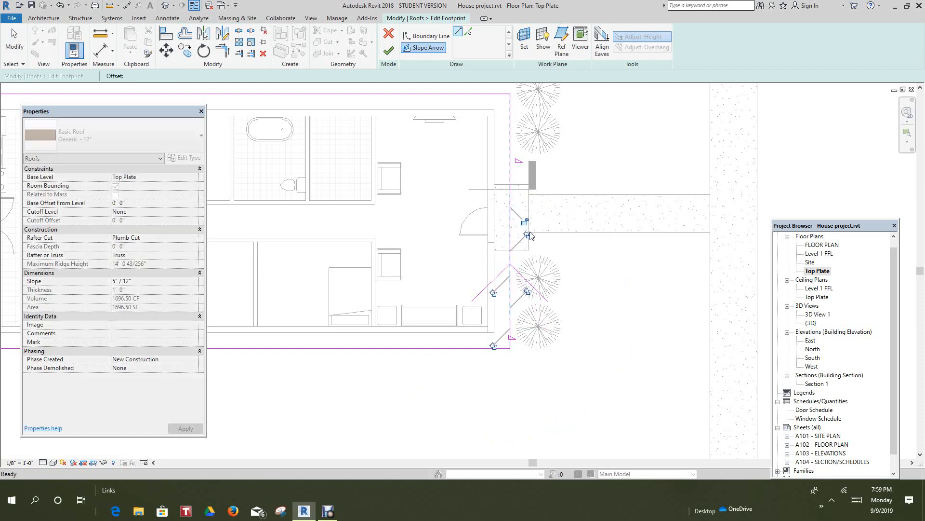
key("Escape")
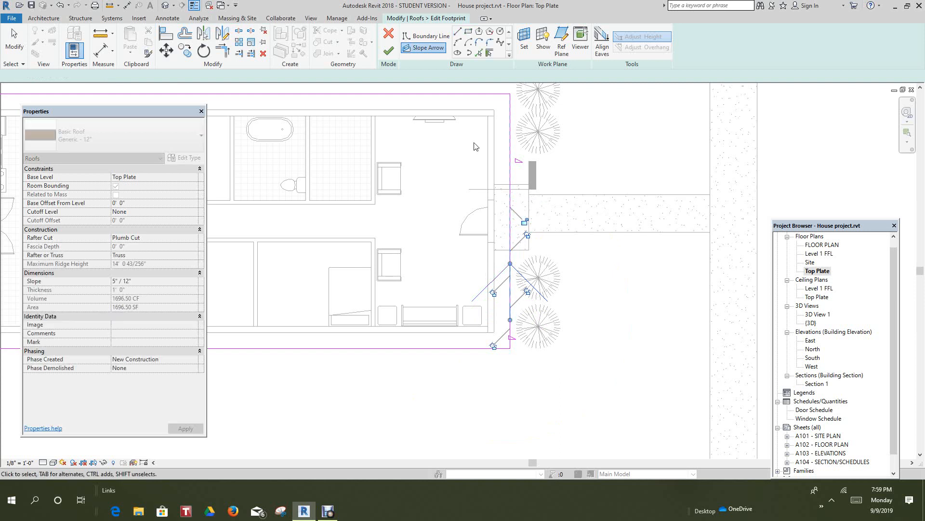
key("Escape")
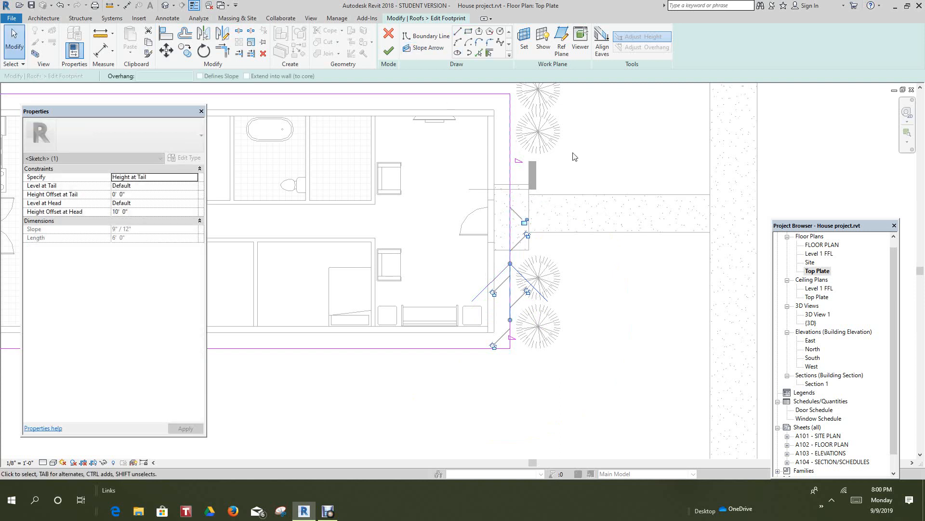
right_click(587, 141)
left_click(617, 145)
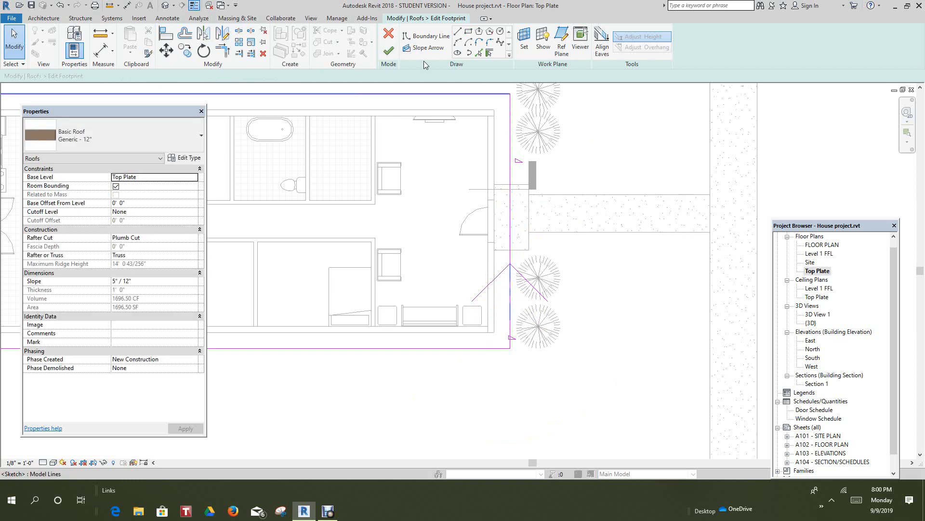
- Draw a second slope arrow from the uppermost split point down to the middle one, so both arrows meet
left_click(424, 48)
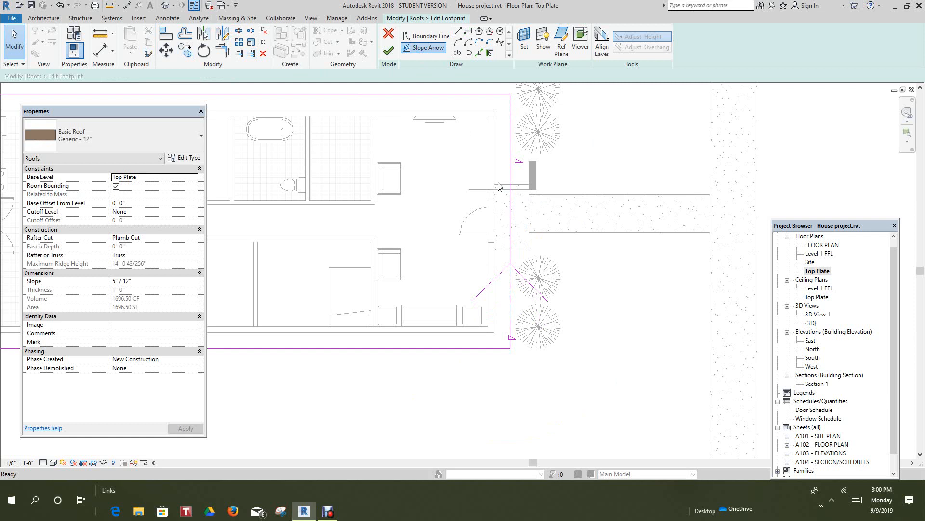
left_click(511, 207)
left_click(502, 258)
key("Escape")
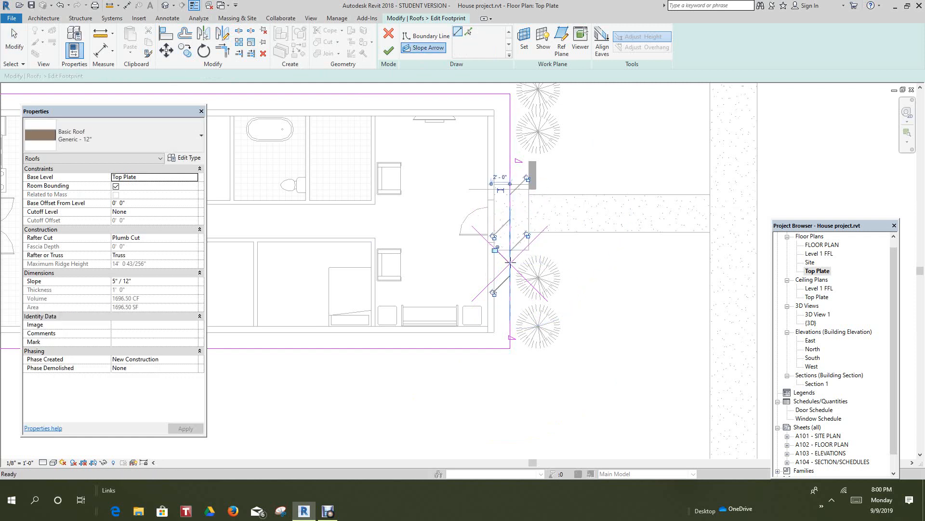
left_click(510, 260)
right_click(511, 263)
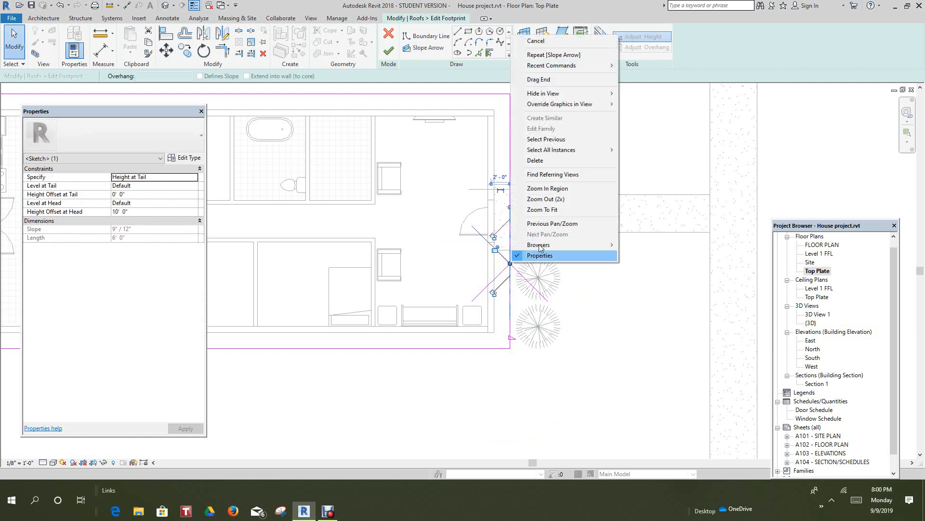
left_click(538, 41)
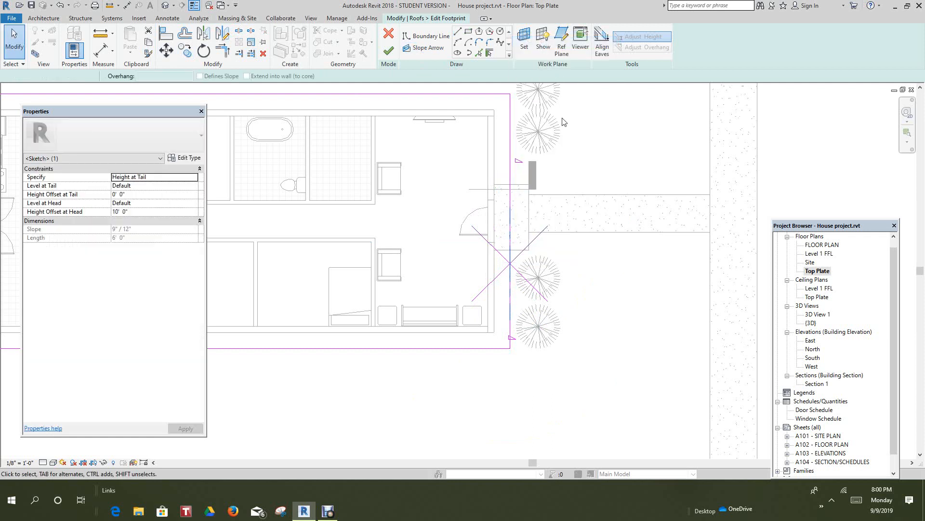
- Set the Height Offset at Head to 3' 0" for both slope arrows
left_click(538, 240)
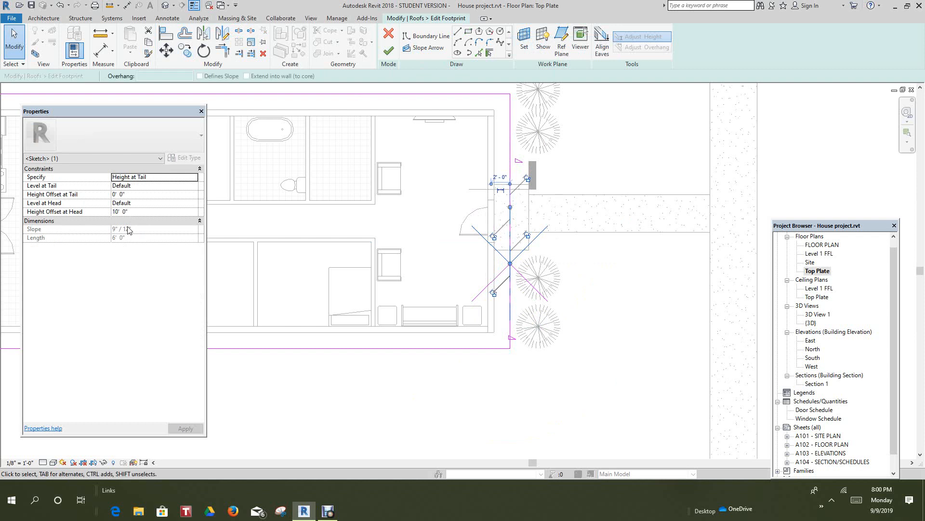
left_click(139, 211)
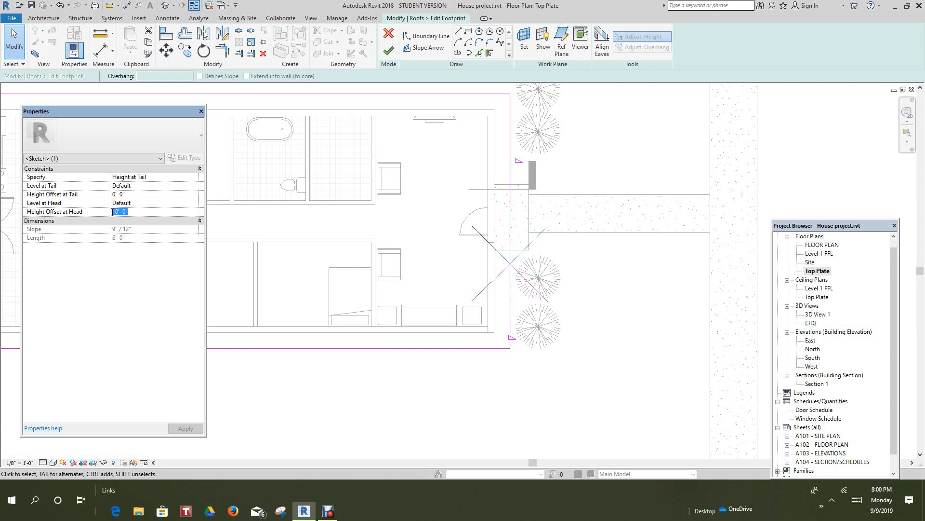
type("3")
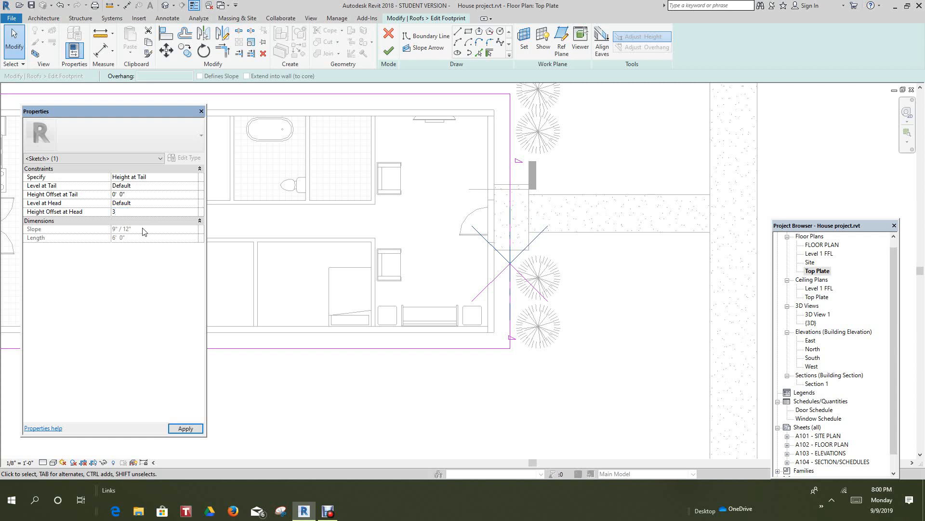
left_click(543, 295)
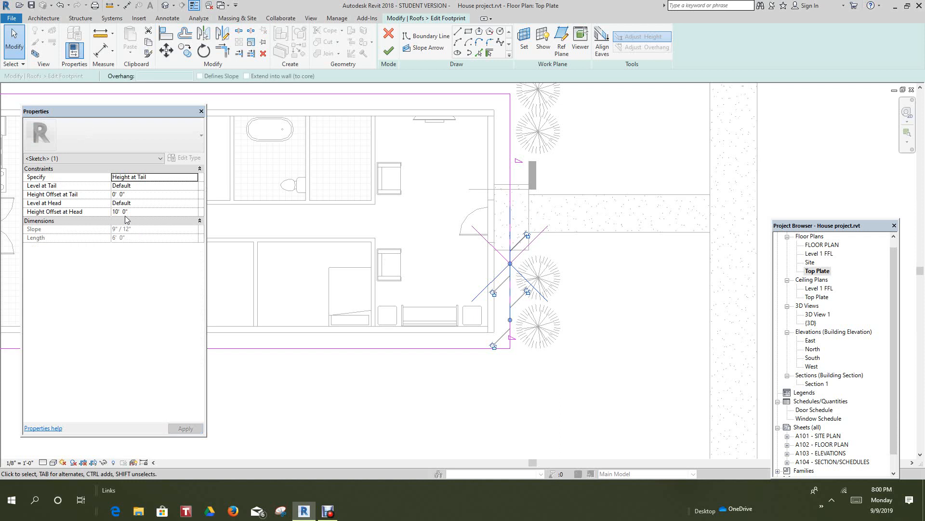
left_click(131, 211)
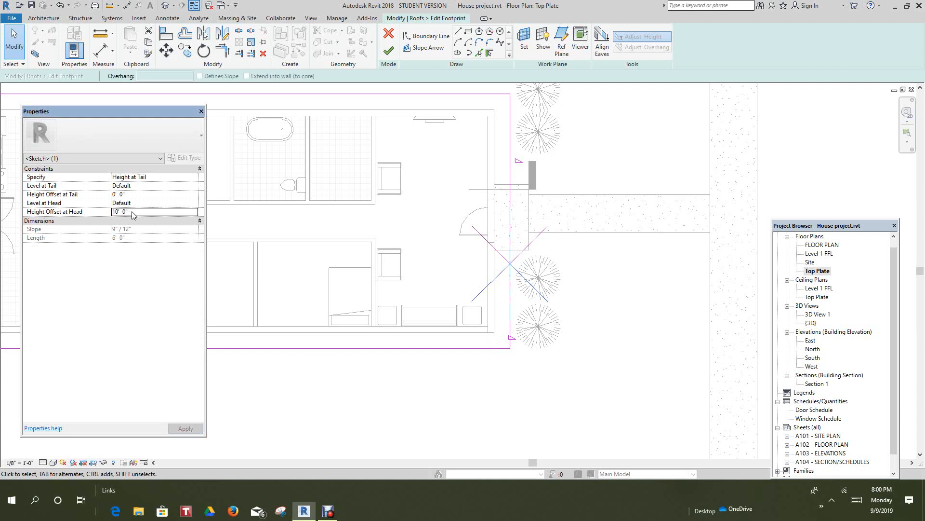
type("3")
left_click(183, 427)
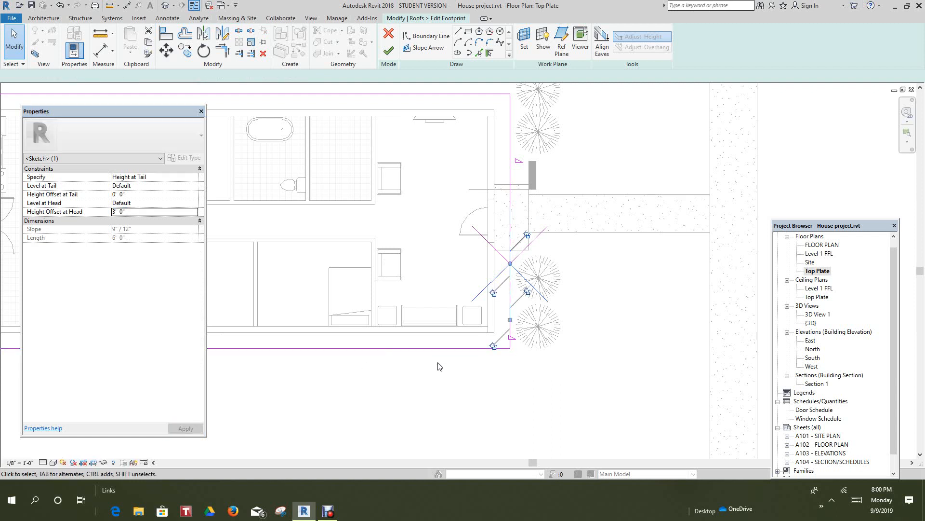
- Finish the roof footprint sketch and show the house in the default 3D view
scroll(447, 370, "down", 2)
left_click(390, 52)
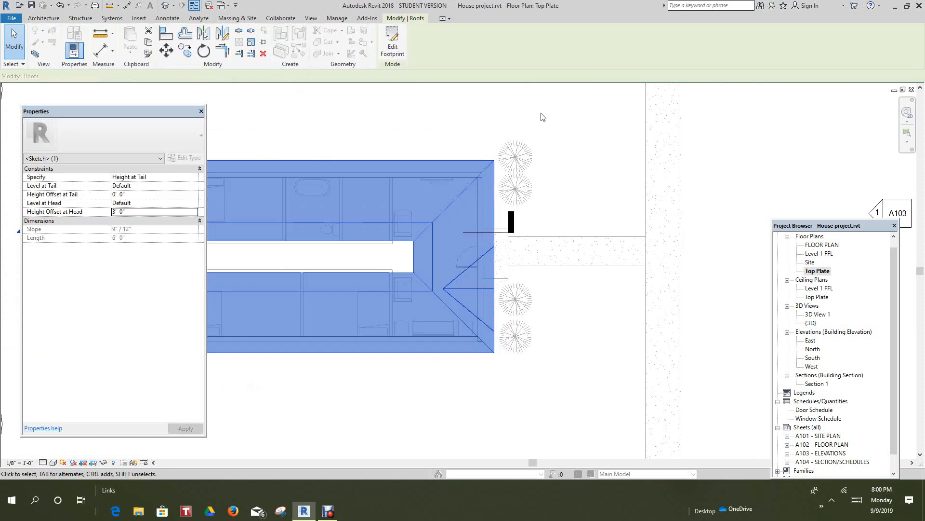
left_click(166, 5)
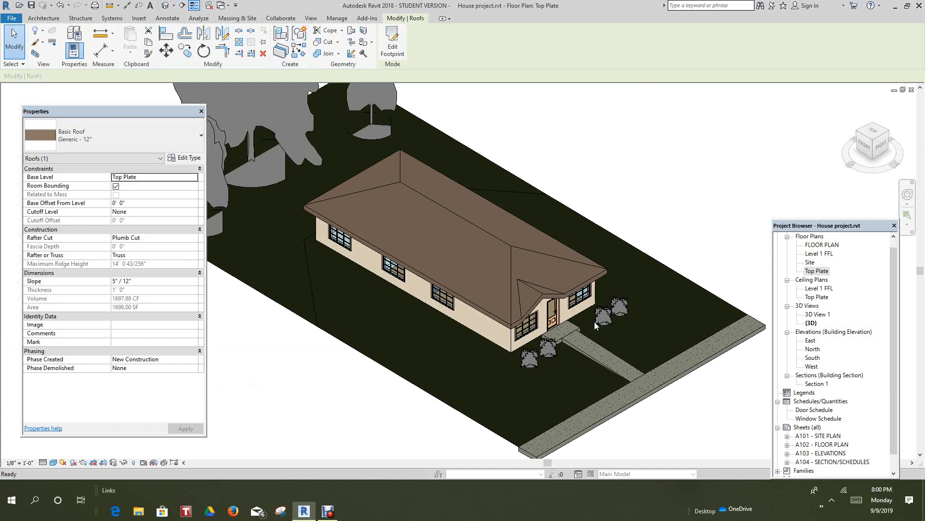
- Examine the new gable roof over the front entry from the Right side of the 3D view
left_click(882, 145)
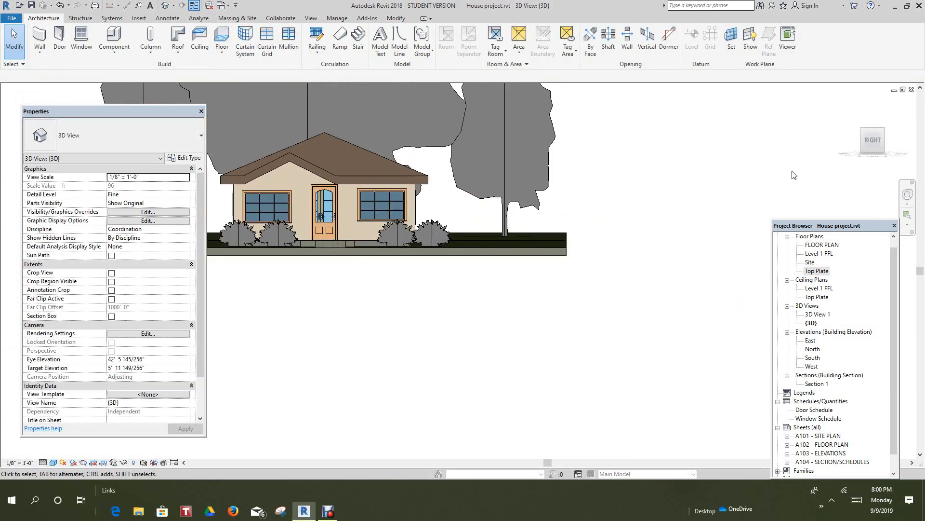
scroll(347, 213, "up", 2)
scroll(343, 211, "up", 2)
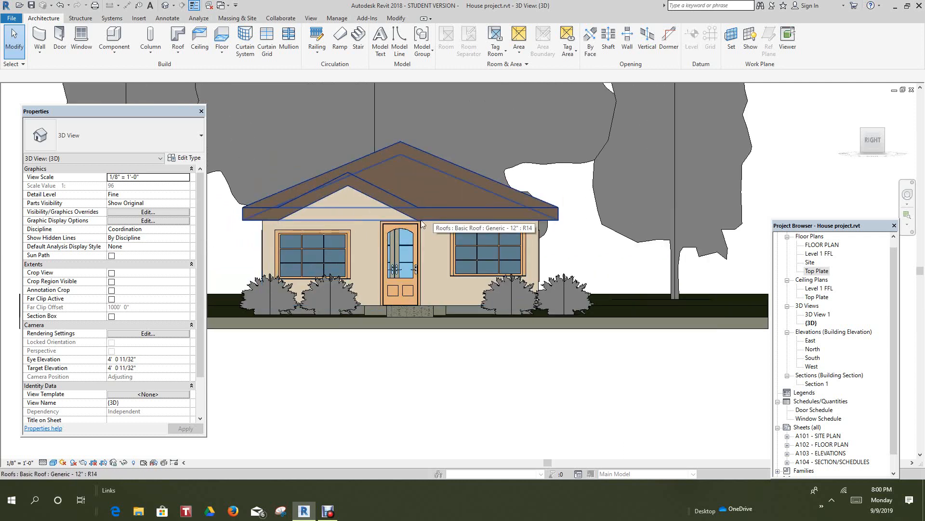
scroll(337, 213, "down", 1)
scroll(337, 213, "down", 1)
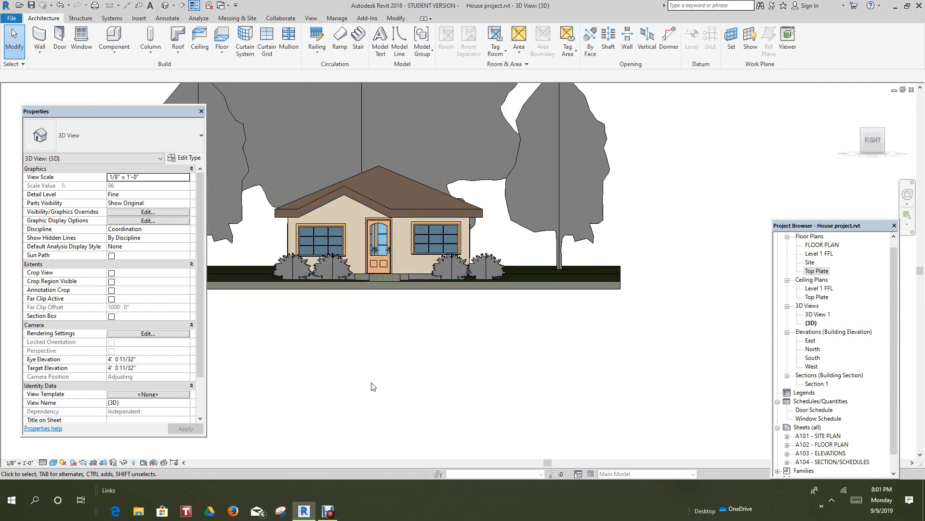
scroll(372, 376, "down", 3)
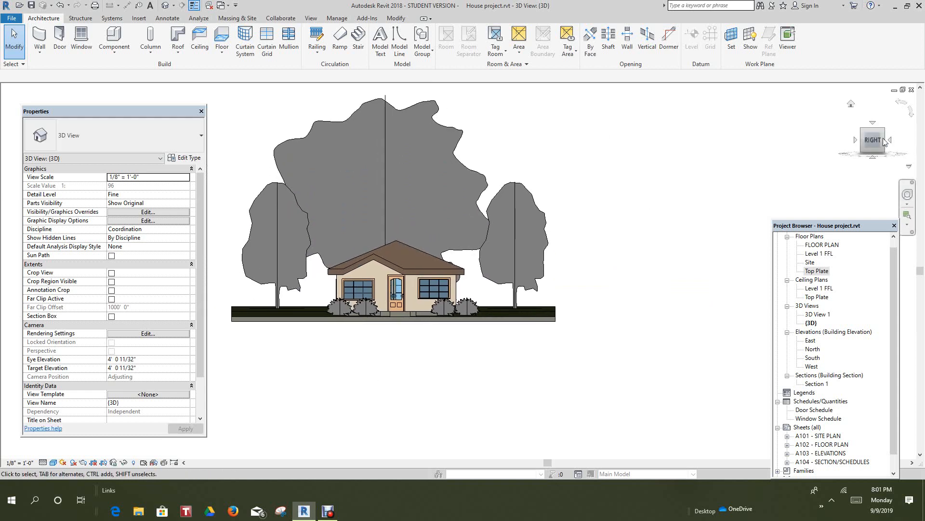
mouse_move(873, 147)
left_mouse_down()
mouse_move(729, 95)
mouse_move(730, 159)
mouse_move(728, 107)
mouse_move(730, 118)
mouse_move(751, 106)
mouse_move(865, 140)
left_mouse_up()
left_click(865, 140)
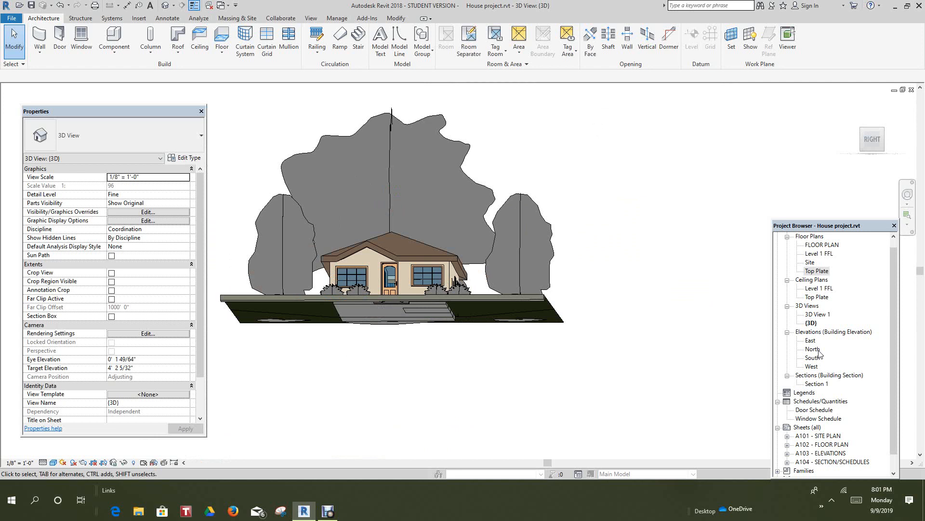
left_click(872, 142)
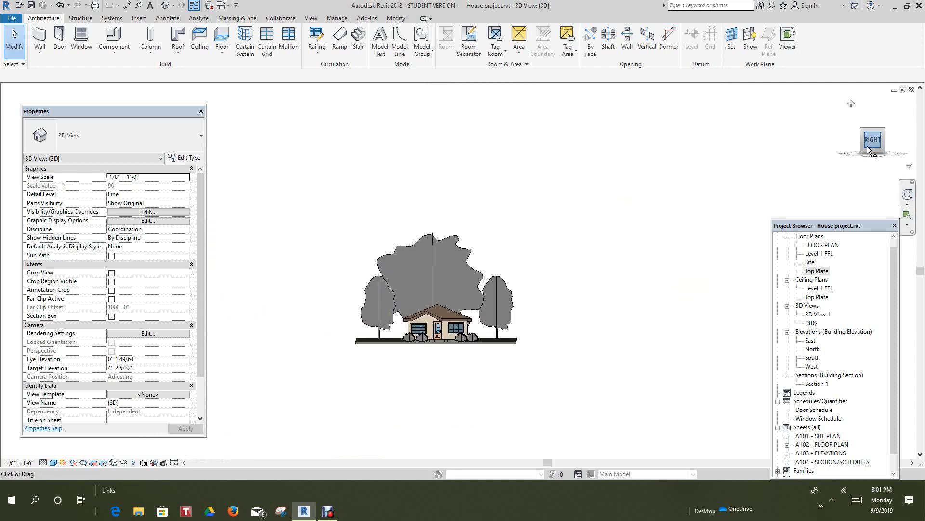
- In the North elevation, draw a new level line across the house at -3'-0", below Level 1 FFL
double_click(812, 349)
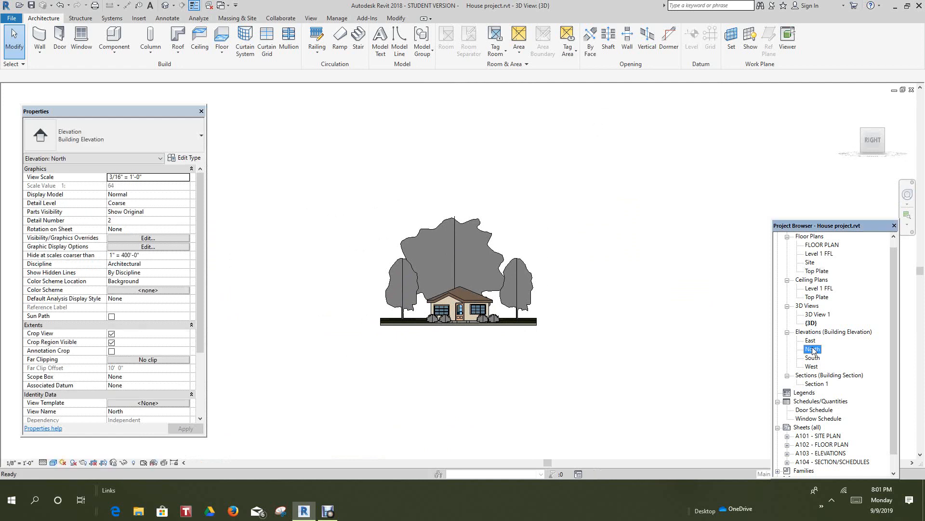
scroll(648, 322, "down", 5)
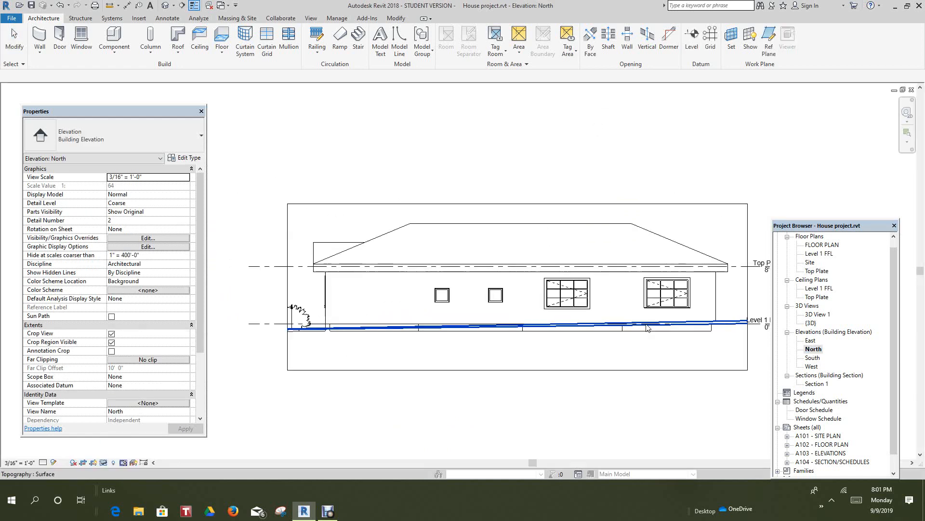
scroll(620, 330, "up", 2)
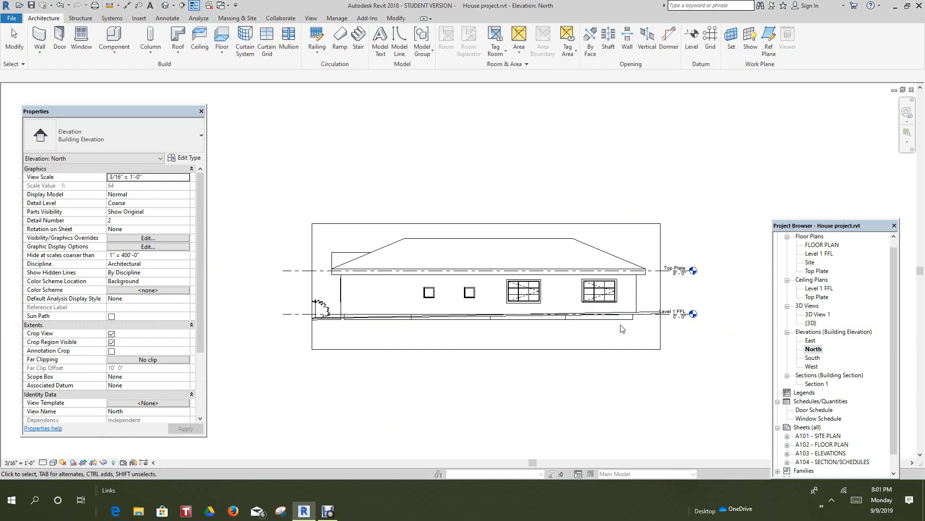
scroll(677, 318, "down", 1)
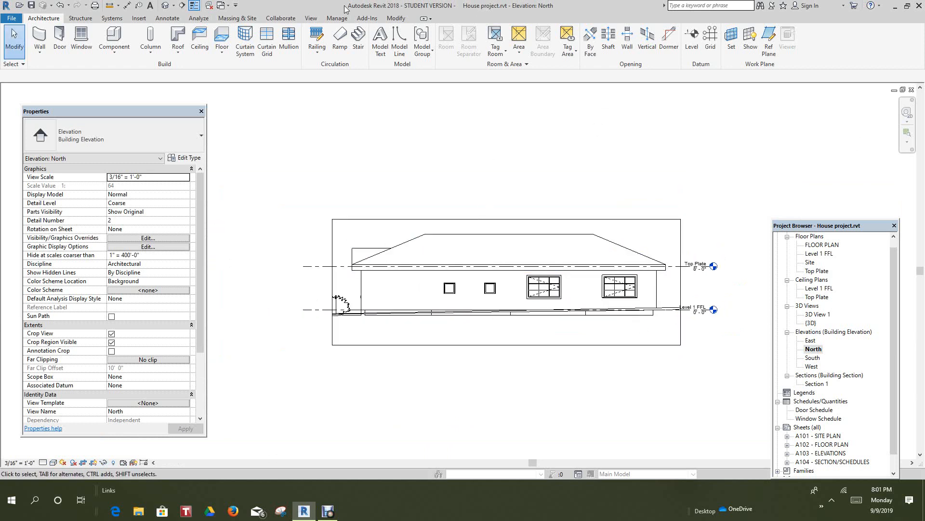
left_click(695, 34)
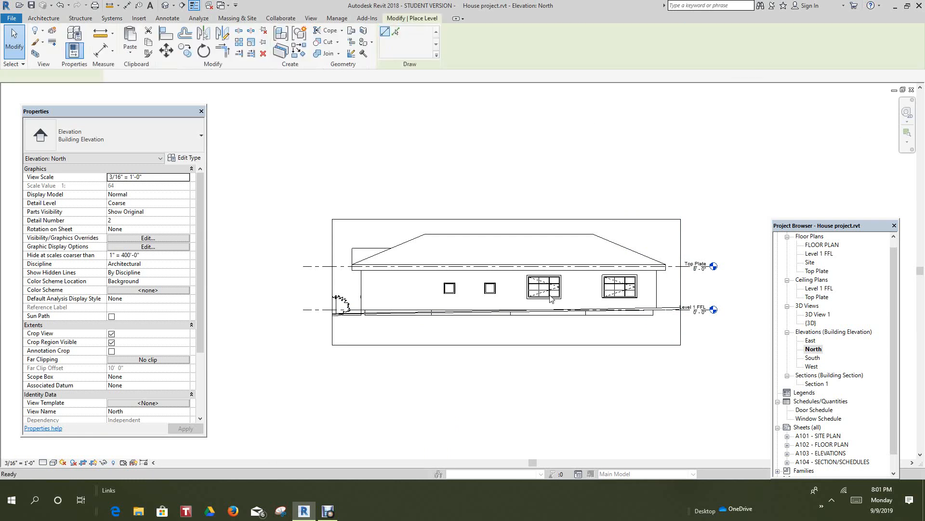
left_click(309, 328)
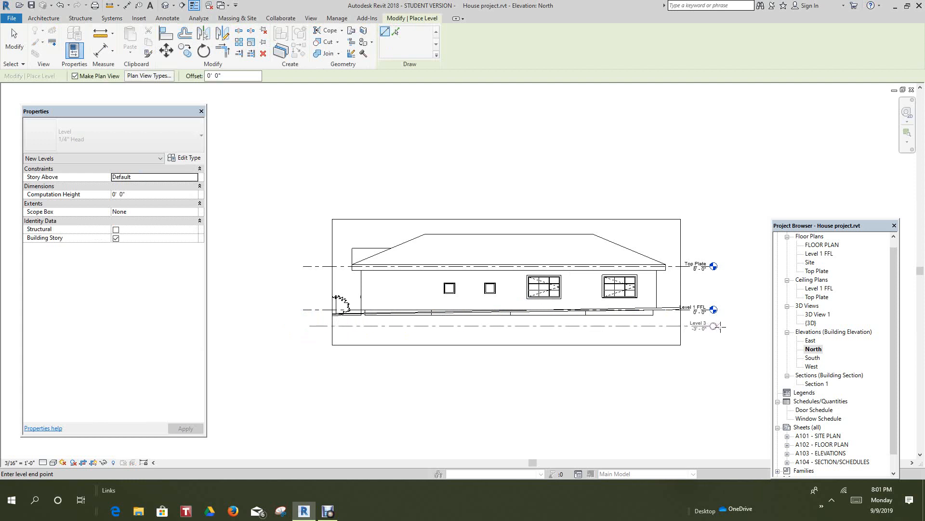
left_click(716, 327)
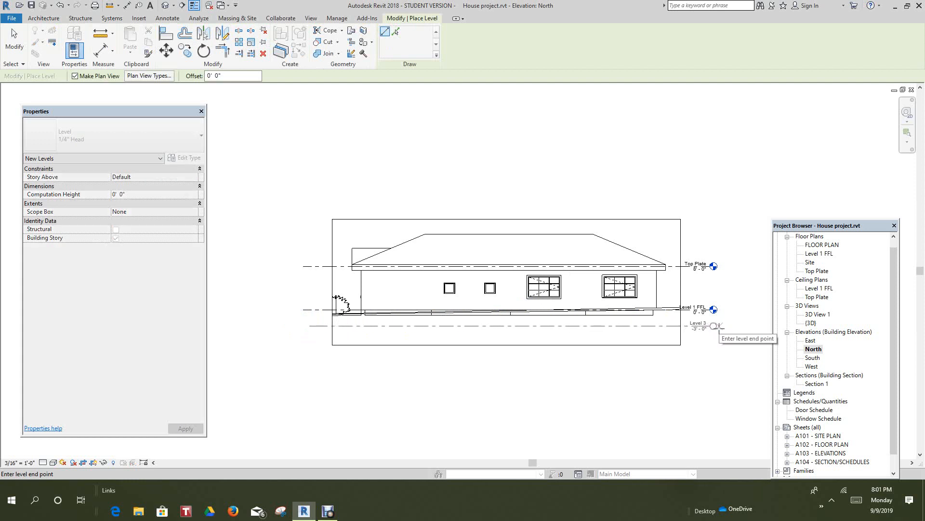
scroll(726, 339, "up", 3)
middle_click_drag(718, 364, 655, 356)
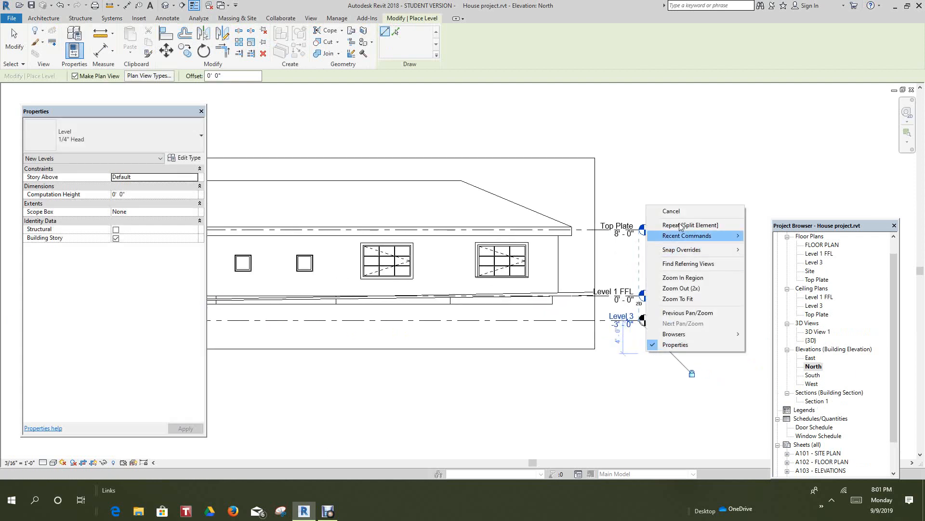
left_click(672, 212)
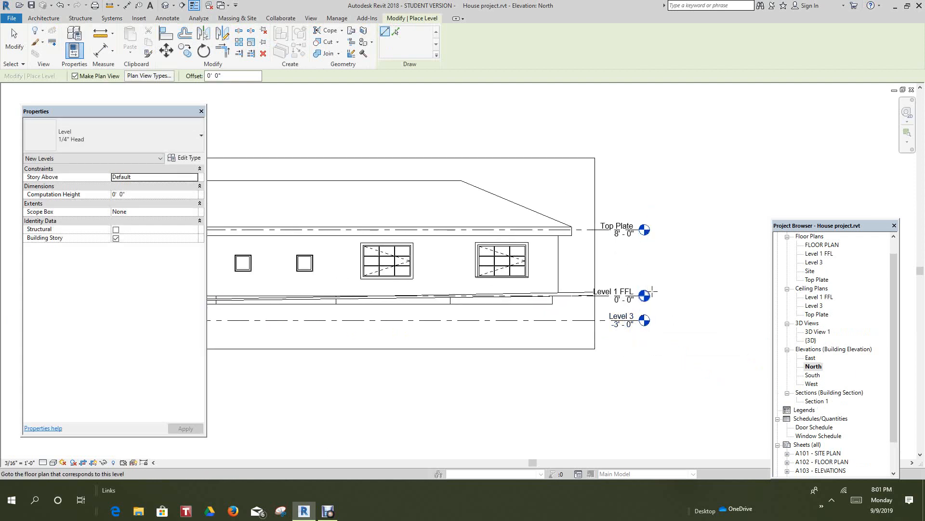
key("Escape")
key("Escape")
- Rename the -3'-0" level as BOC and rename its corresponding views to match
scroll(627, 320, "up", 4)
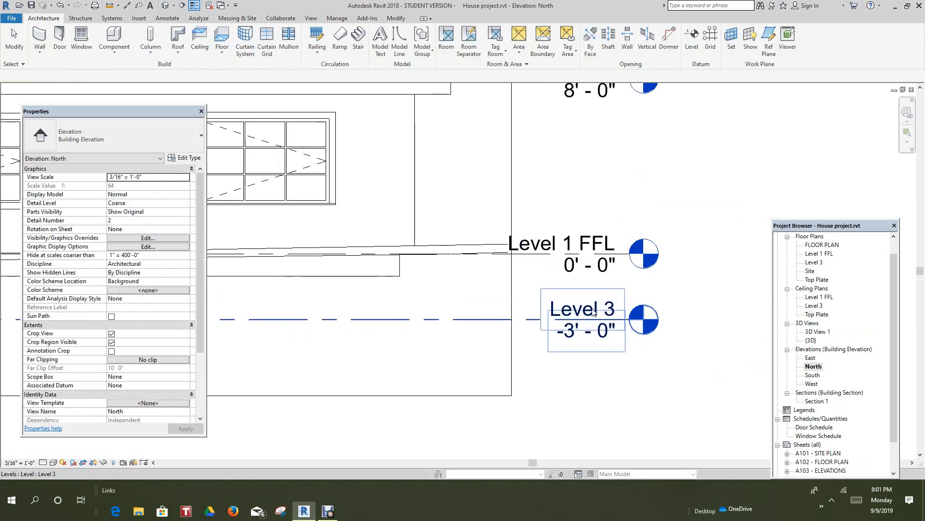
left_click(594, 316)
left_click(603, 313)
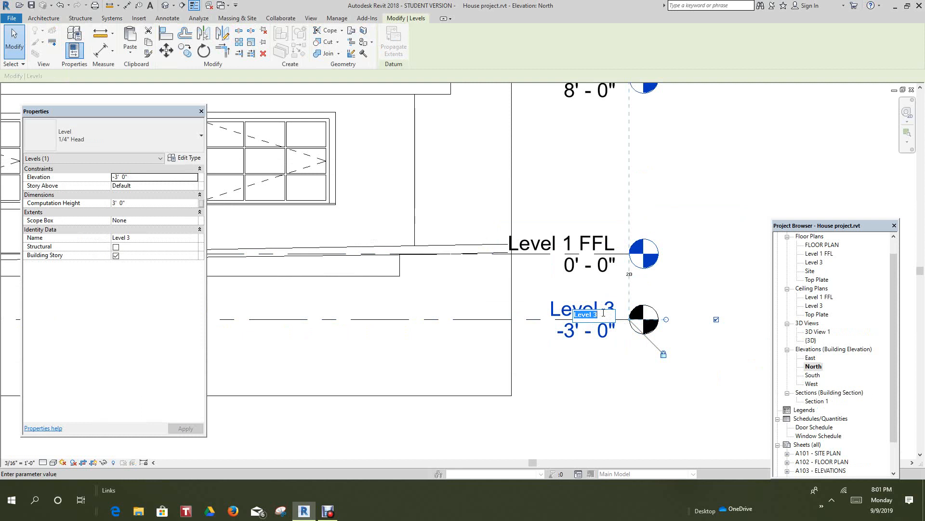
type("B")
type("oo")
left_click(598, 419)
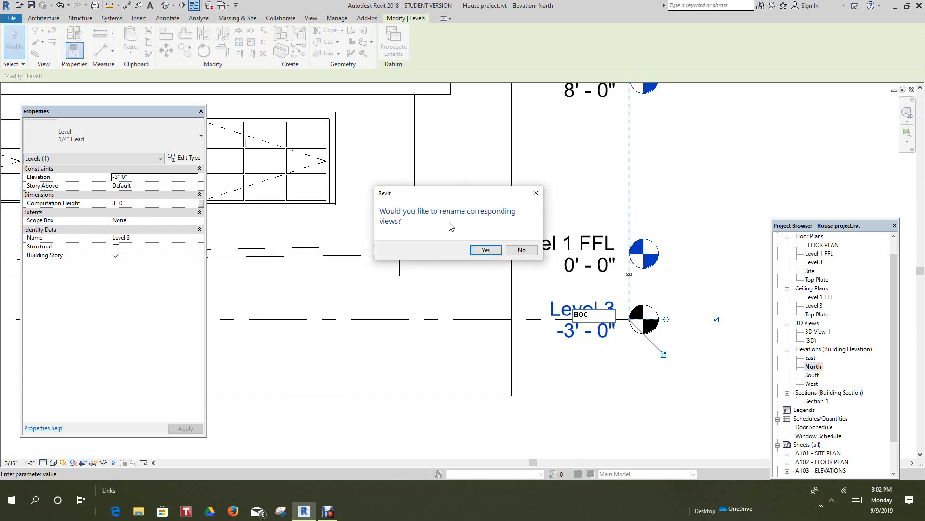
left_click(488, 250)
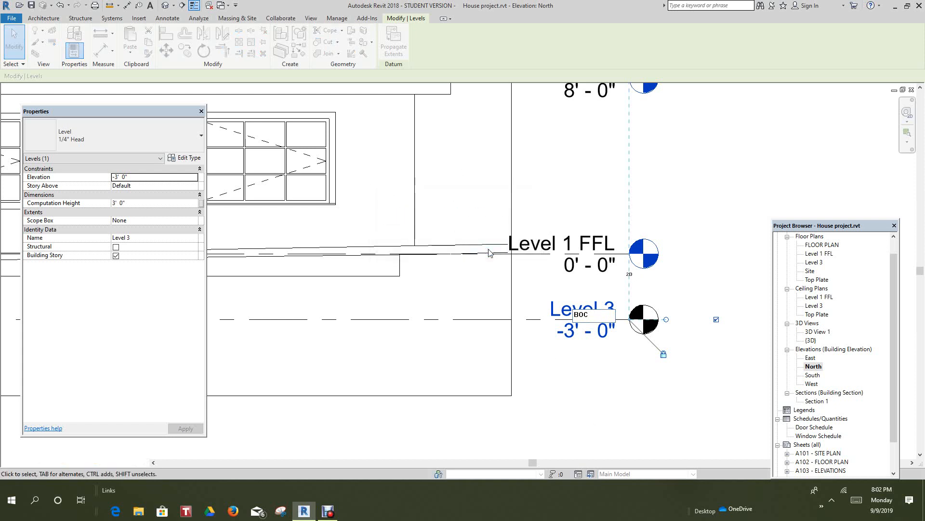
scroll(496, 286, "down", 2)
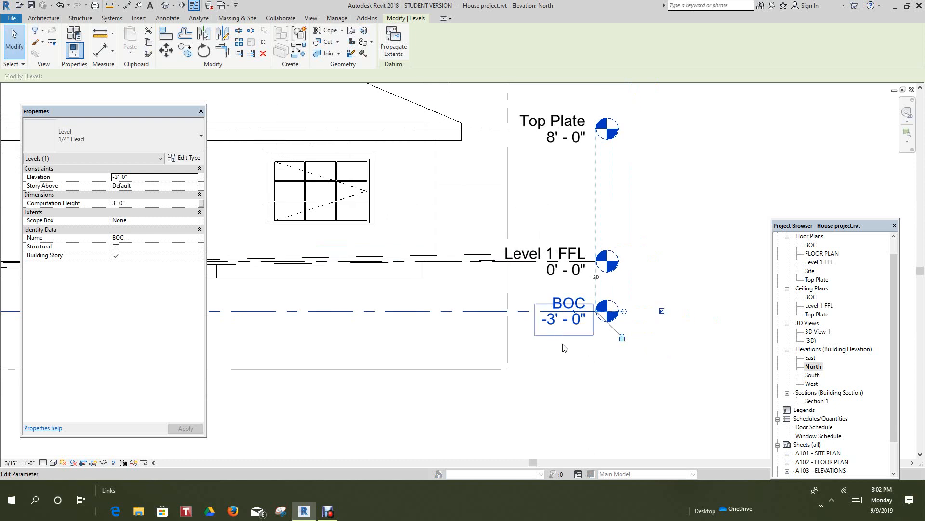
left_click(569, 412)
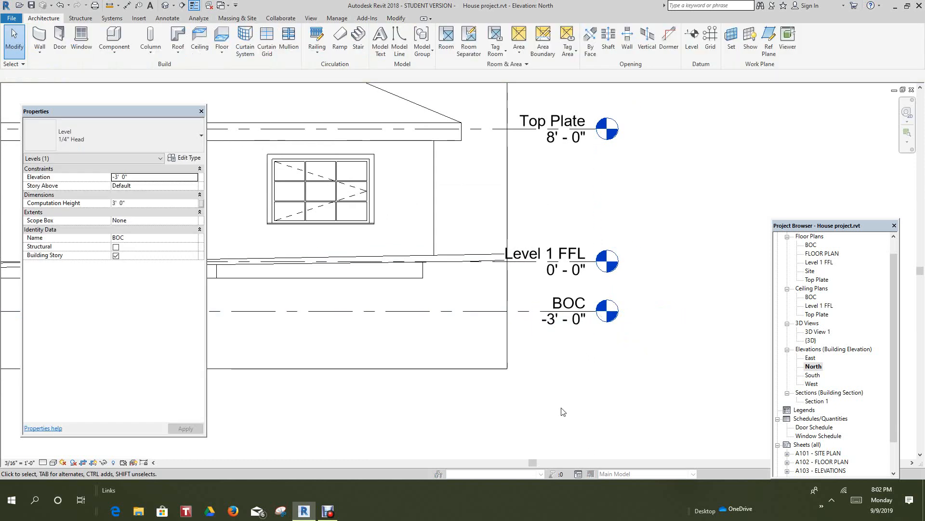
- Open the BOC floor plan with the whole house in view
scroll(578, 405, "down", 2)
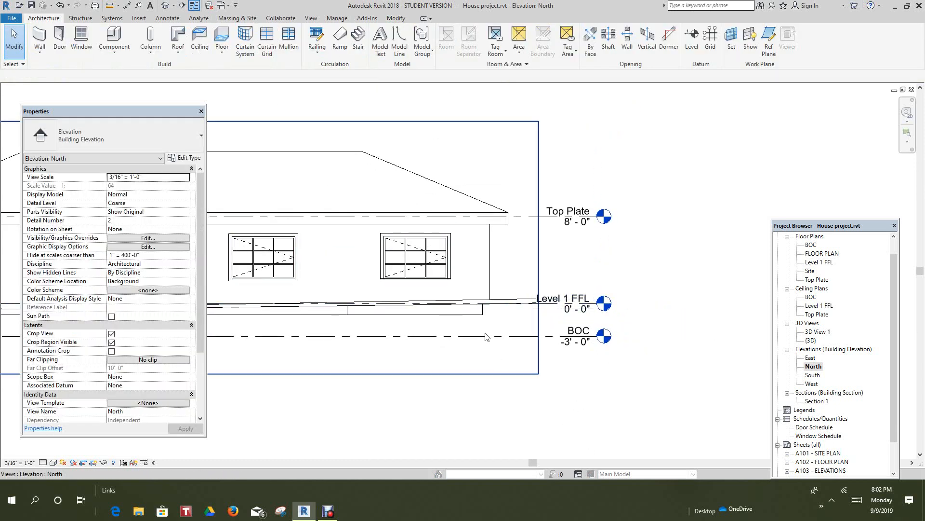
double_click(812, 246)
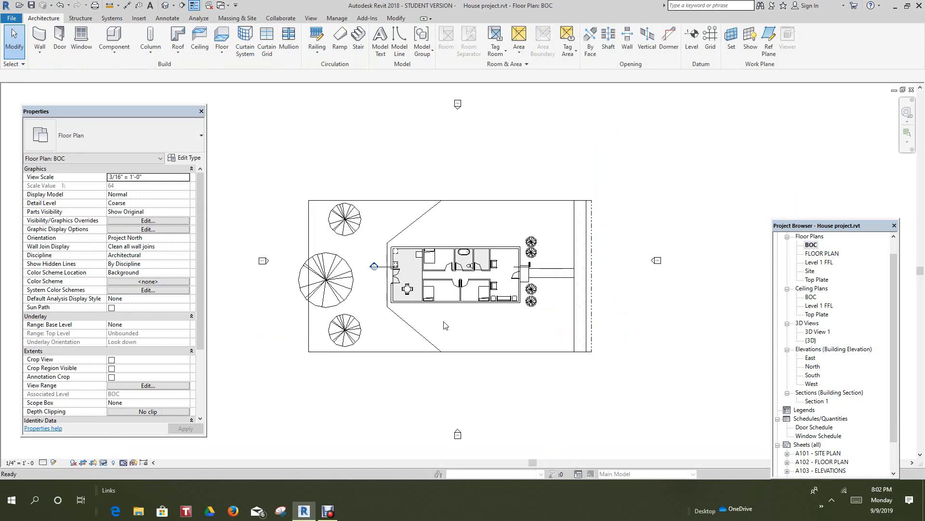
scroll(423, 297, "up", 1)
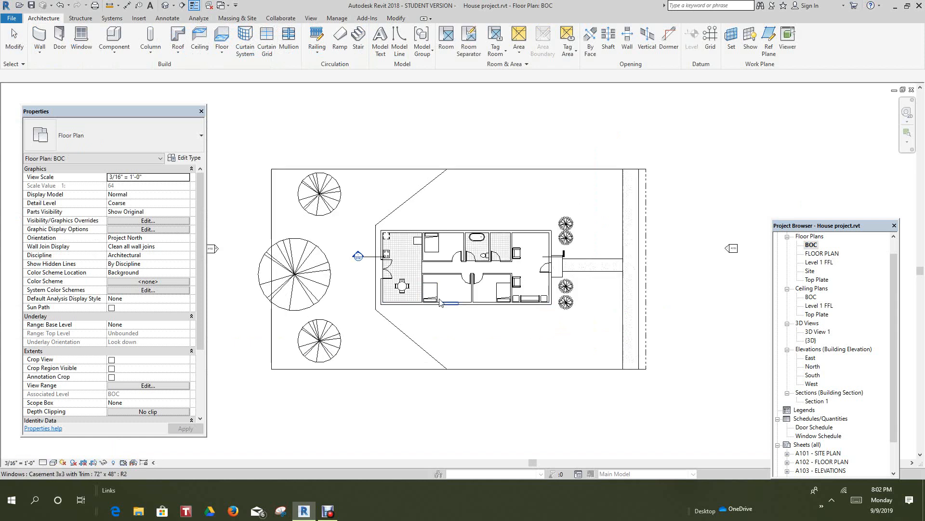
scroll(440, 302, "up", 2)
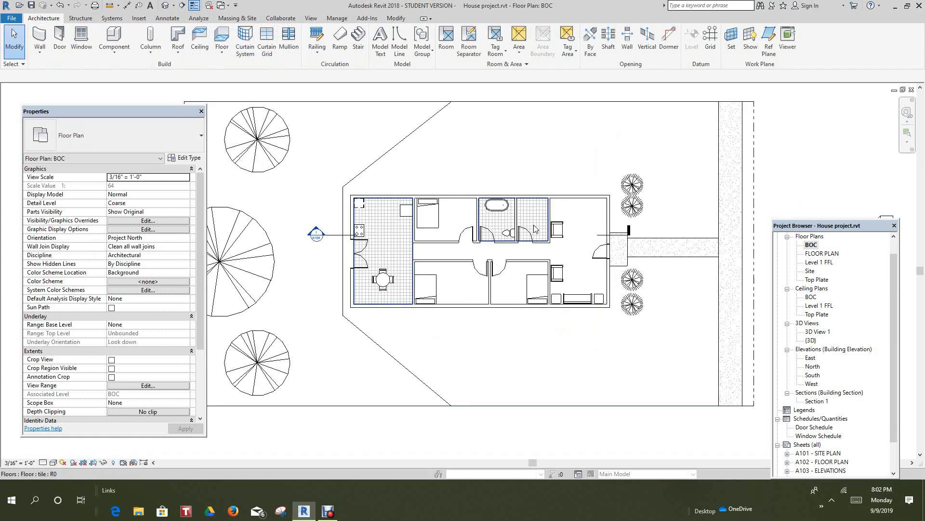
scroll(535, 236, "down", 2)
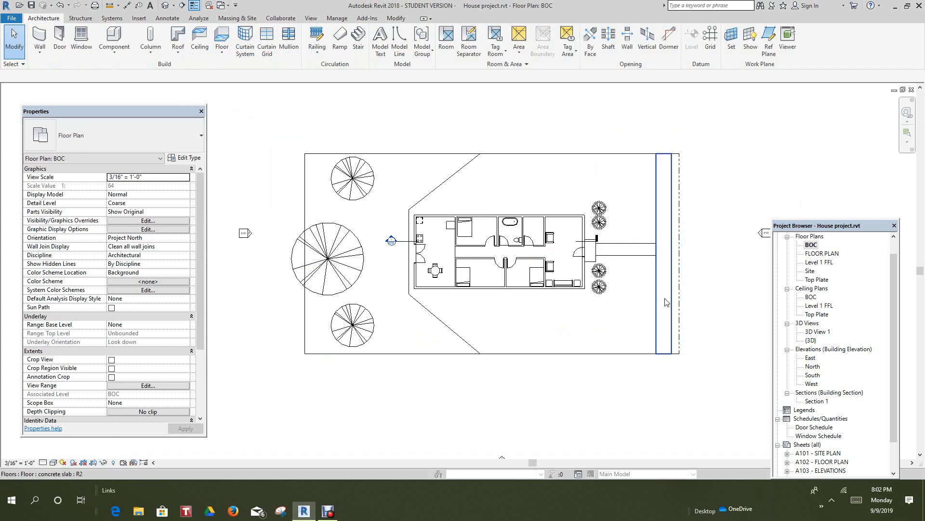
scroll(555, 297, "up", 1)
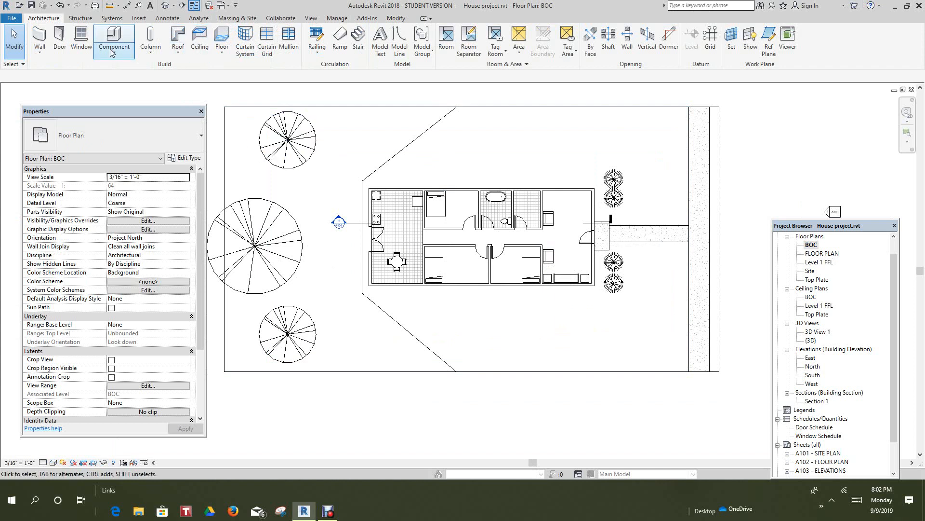
- Try to set the depth of a new structural wall to Level 1 FFL
left_click(42, 56)
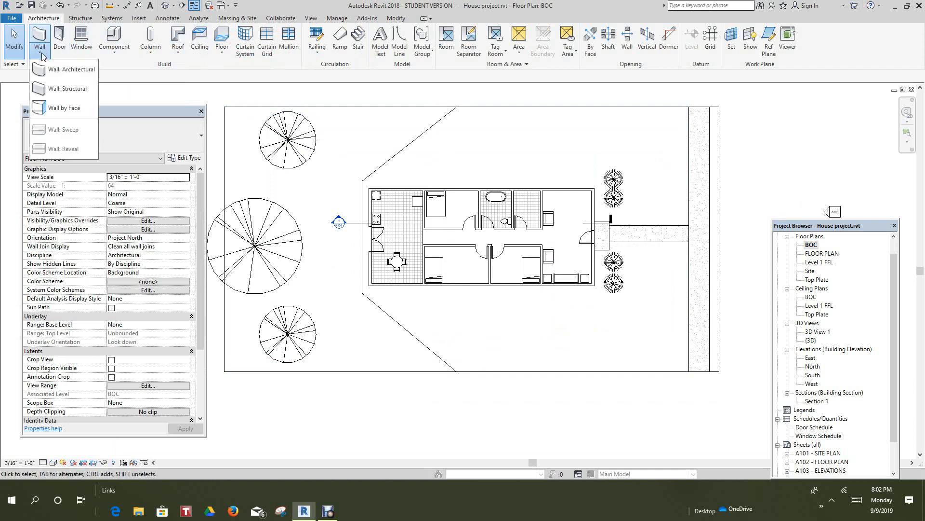
left_click(68, 89)
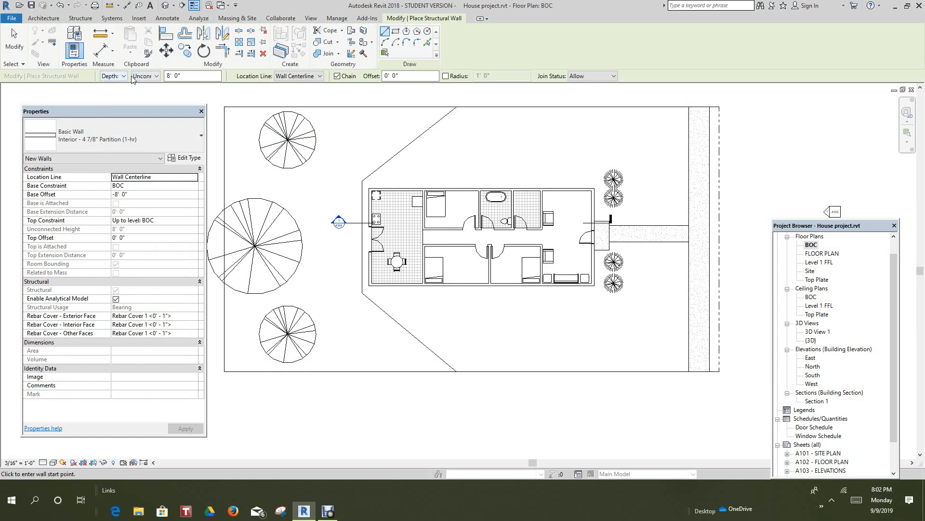
left_click(158, 77)
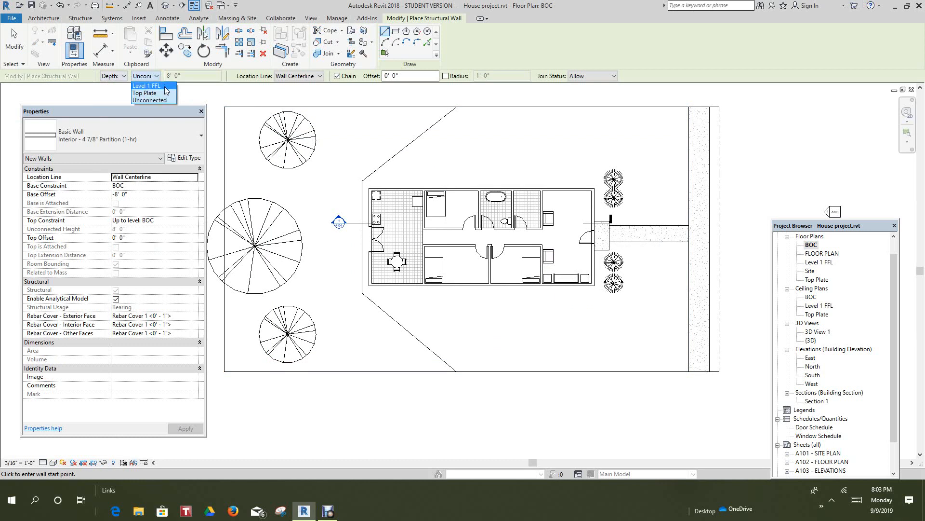
left_click(159, 87)
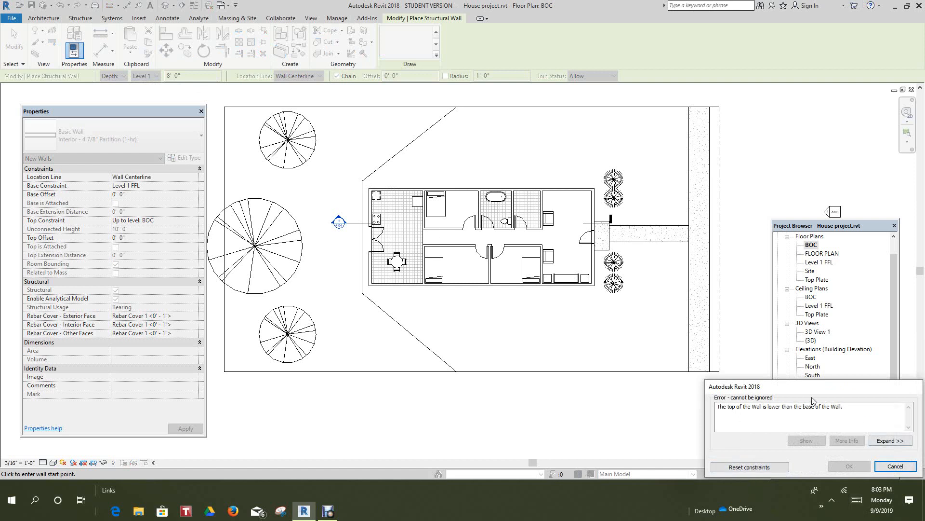
left_click(889, 467)
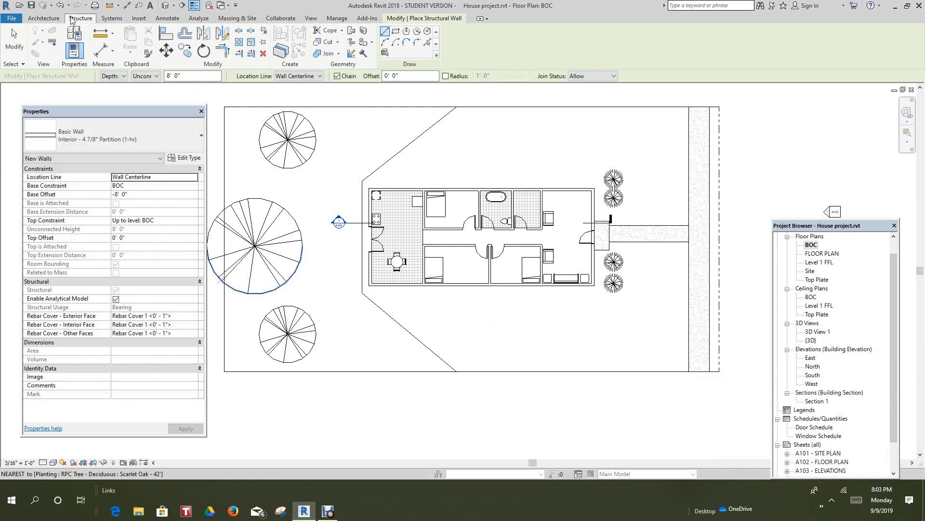
- Restart the structural wall and try its placement options with Depth and Unconnected
left_click(48, 18)
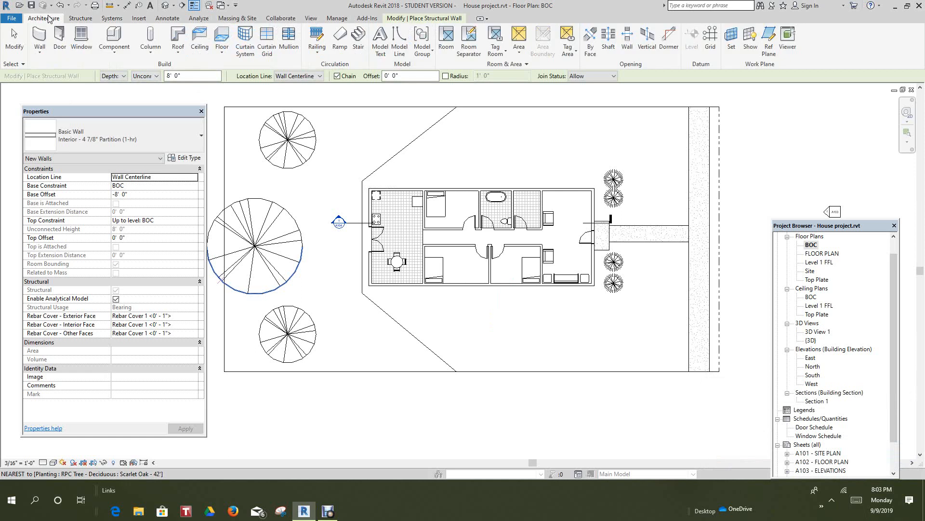
left_click(43, 53)
left_click(62, 89)
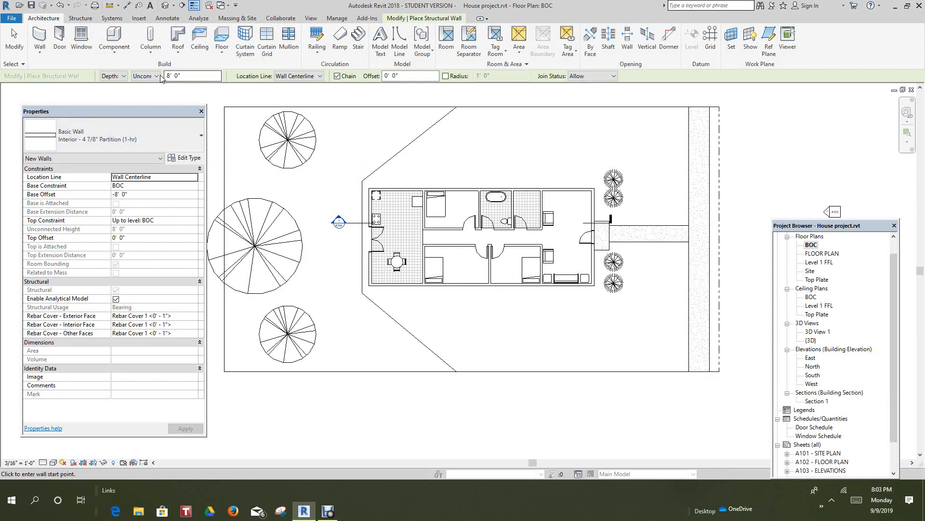
left_click(124, 76)
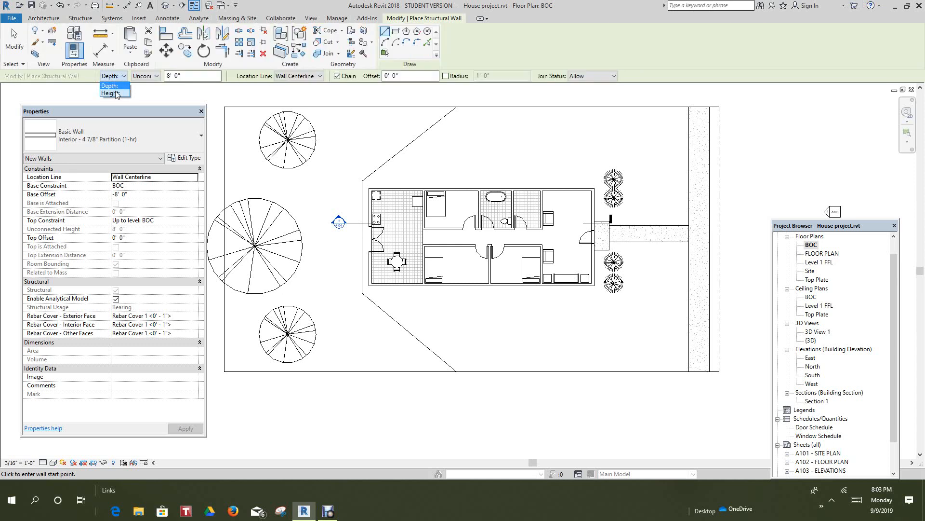
left_click(116, 87)
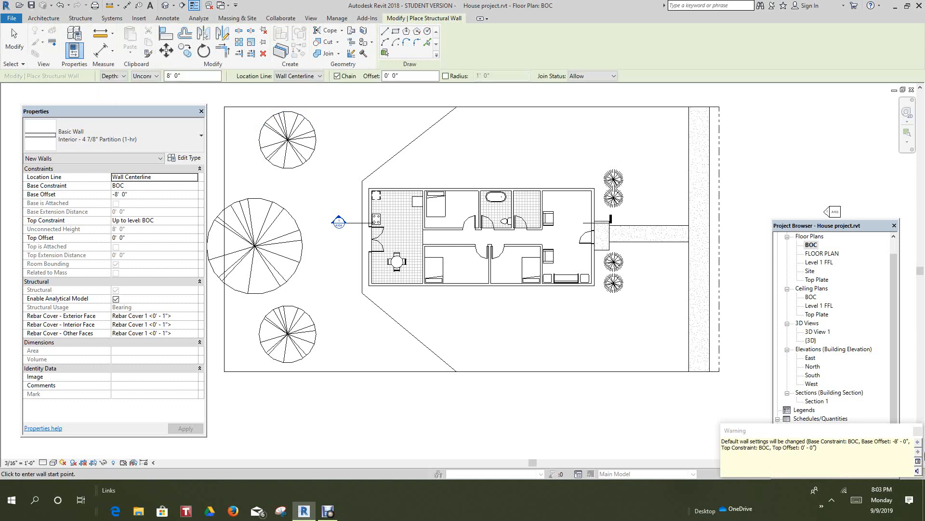
left_click(917, 430)
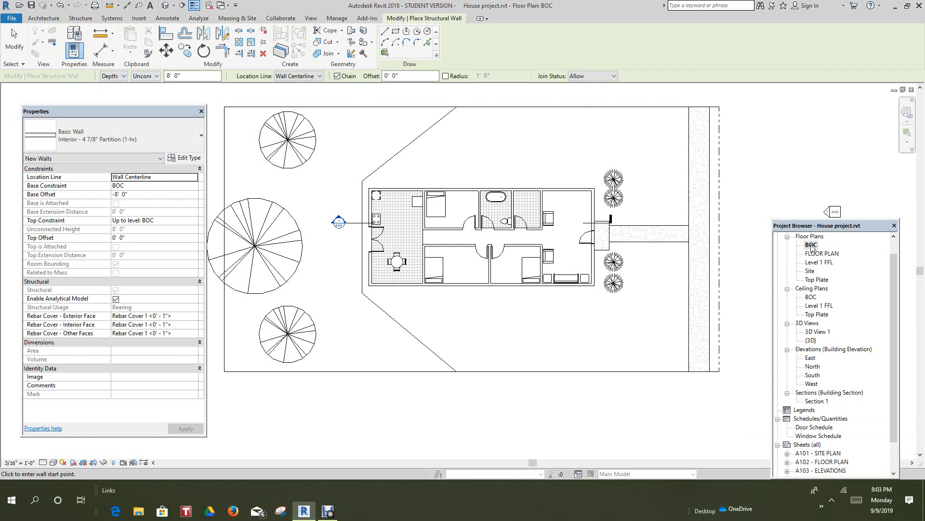
scroll(572, 284, "up", 2)
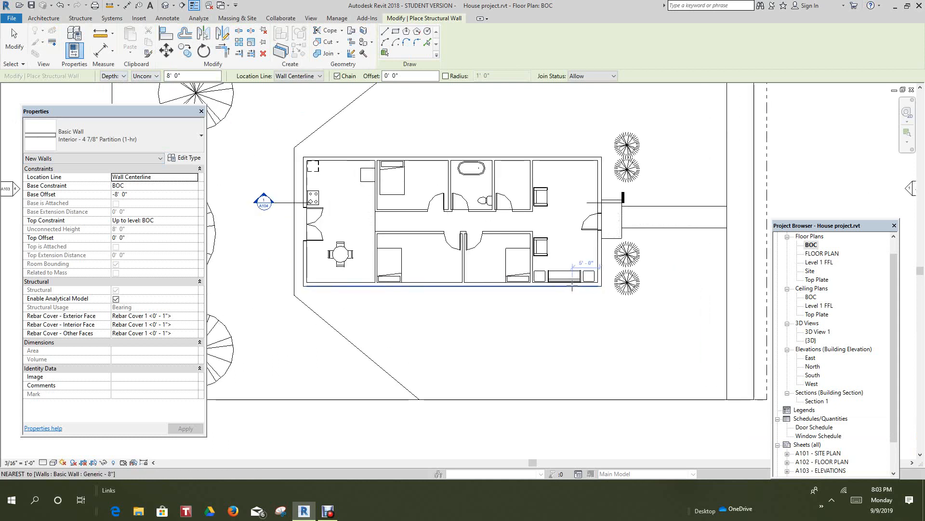
left_click(157, 76)
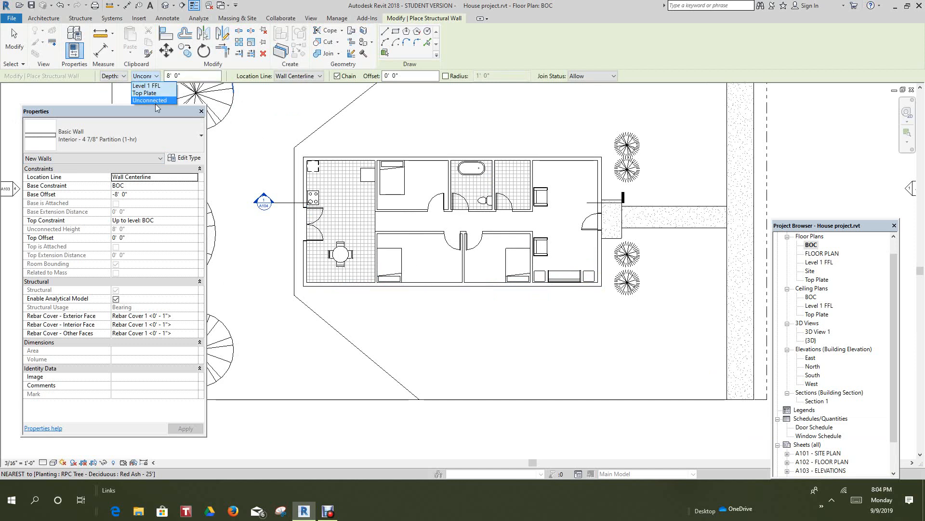
left_click(155, 100)
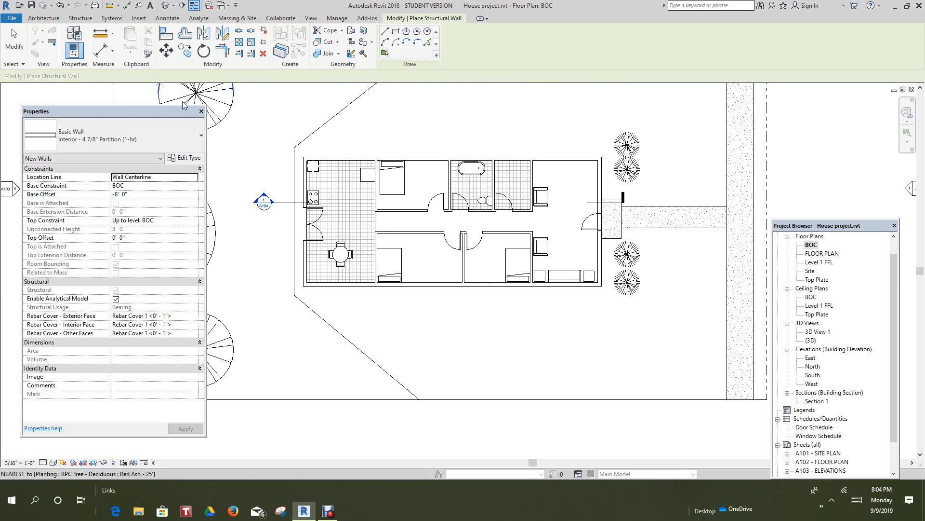
scroll(310, 270, "up", 3)
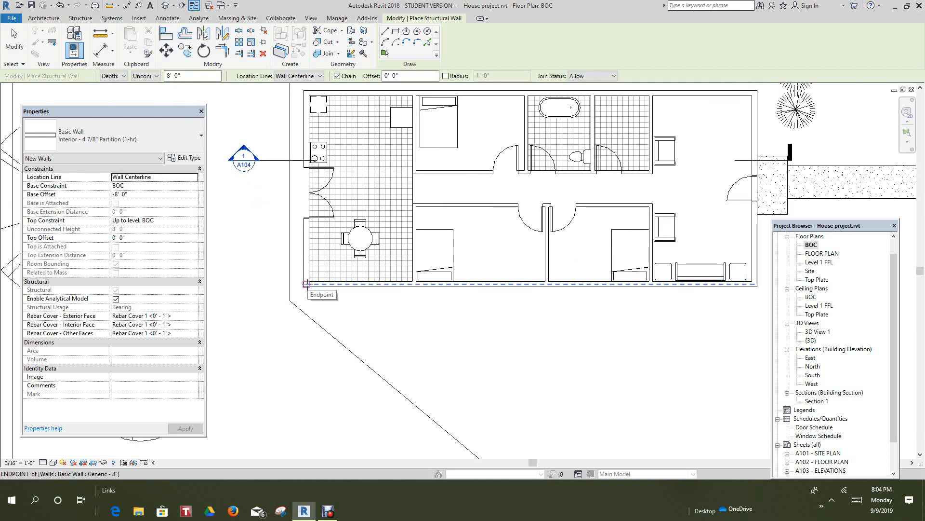
left_click(310, 285)
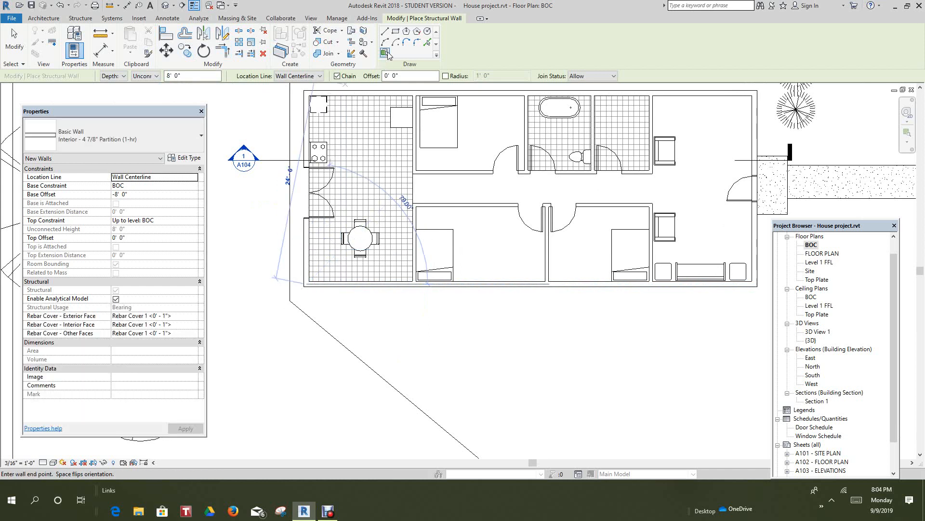
left_click(396, 31)
mouse_move(373, 346)
middle_mouse_down()
mouse_move(337, 361)
mouse_move(320, 406)
middle_mouse_up()
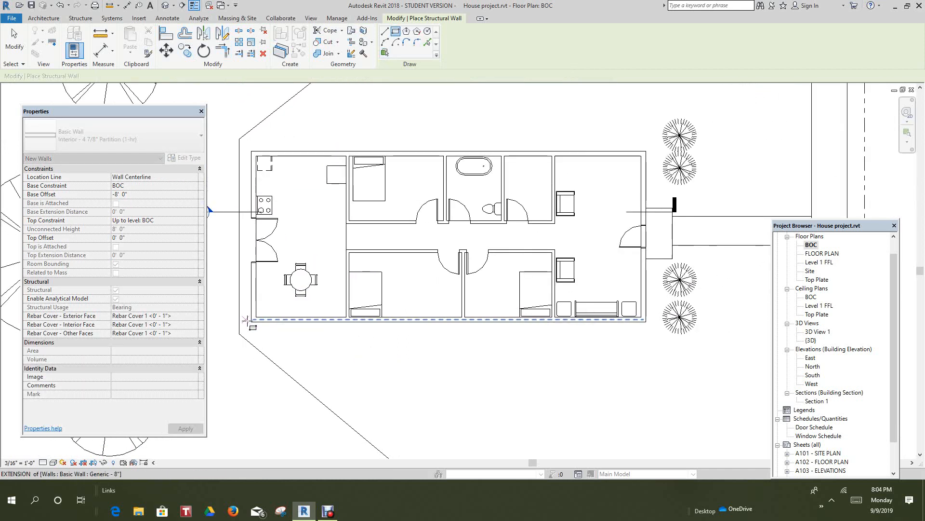
left_click(251, 322)
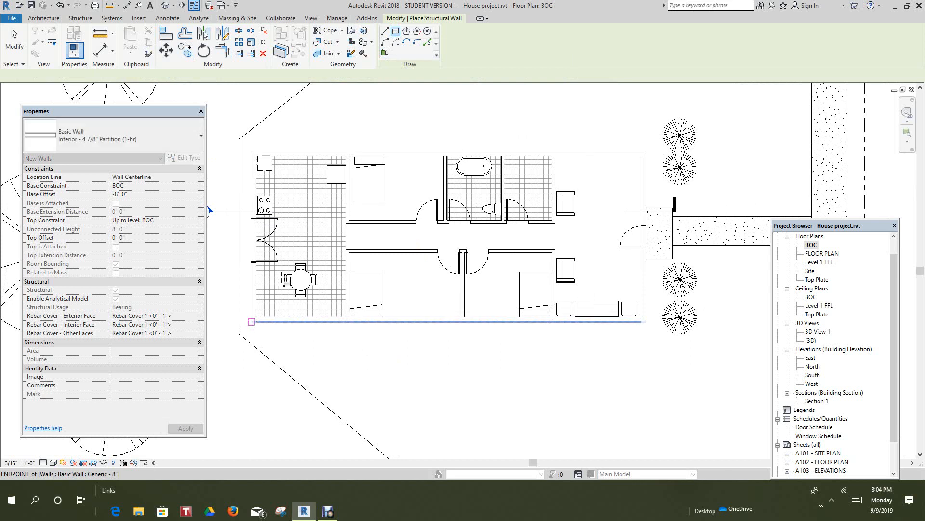
left_click(313, 239)
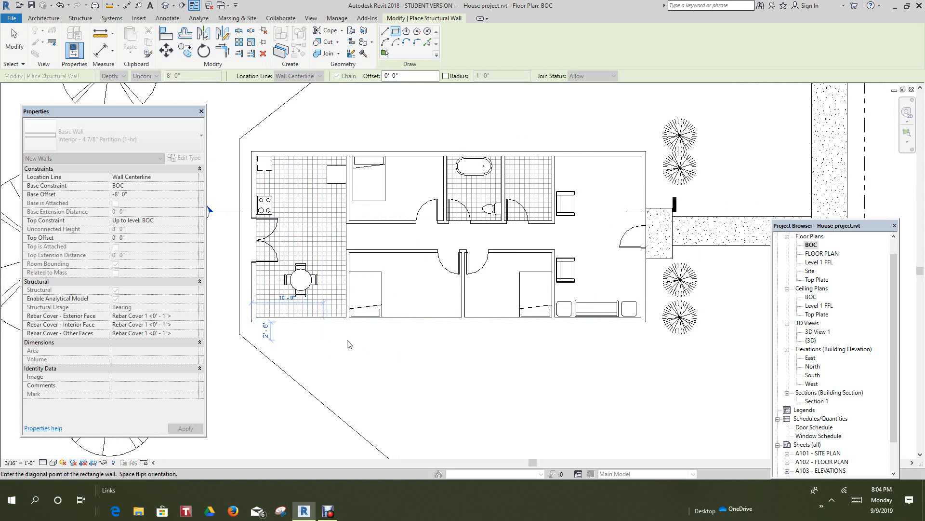
right_click(325, 339)
left_click(365, 203)
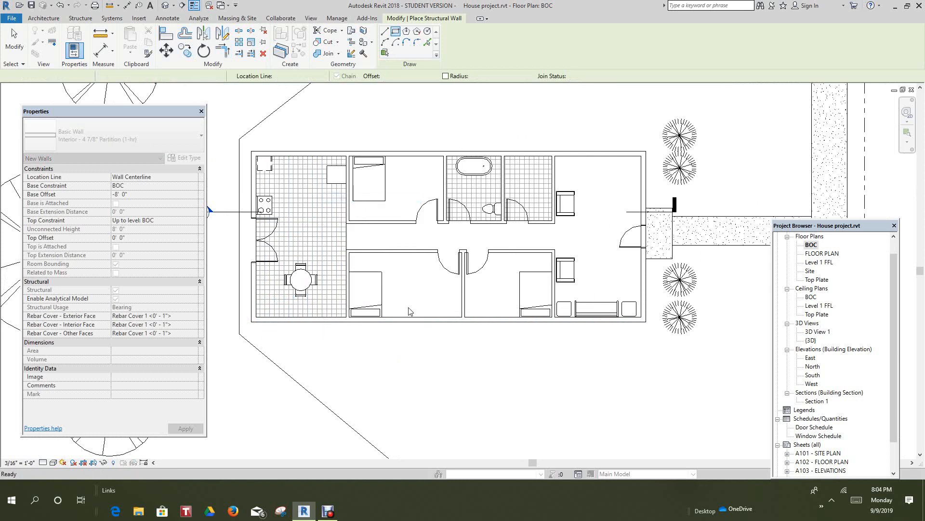
scroll(428, 342, "down", 1)
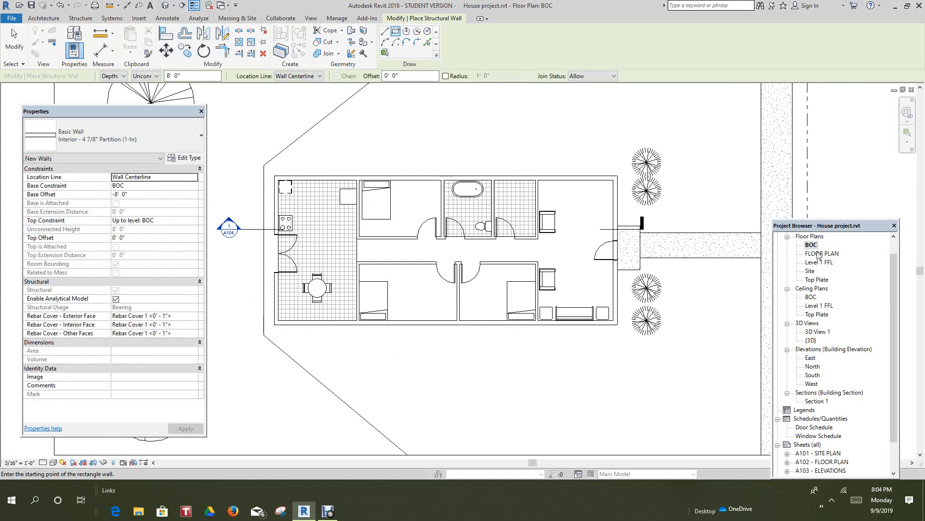
- Start a new architectural wall in the BOC plan using the Basic Wall type Generic - 8"
left_click(43, 18)
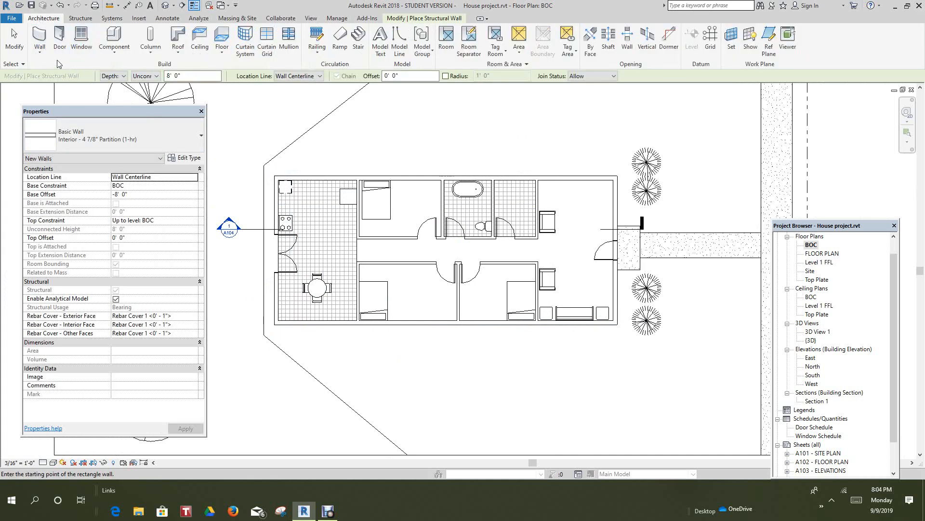
left_click(40, 48)
left_click(53, 70)
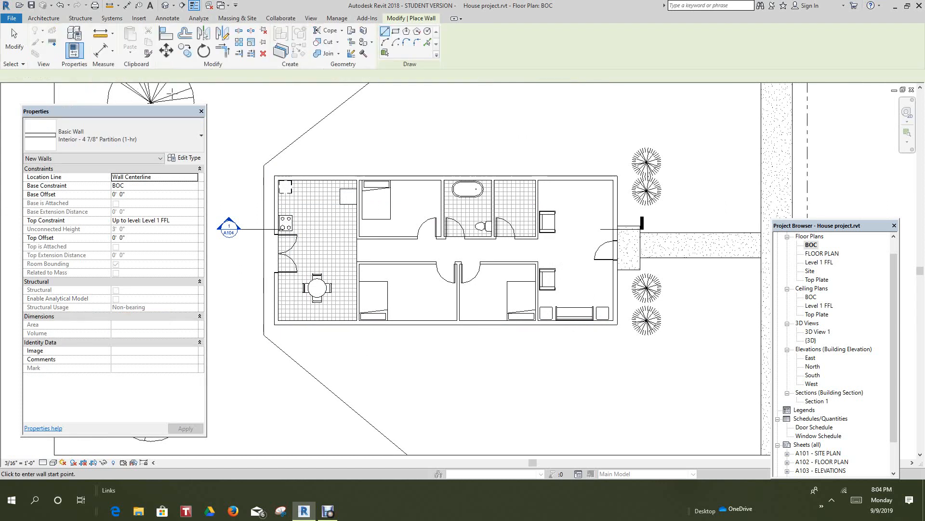
left_click(202, 139)
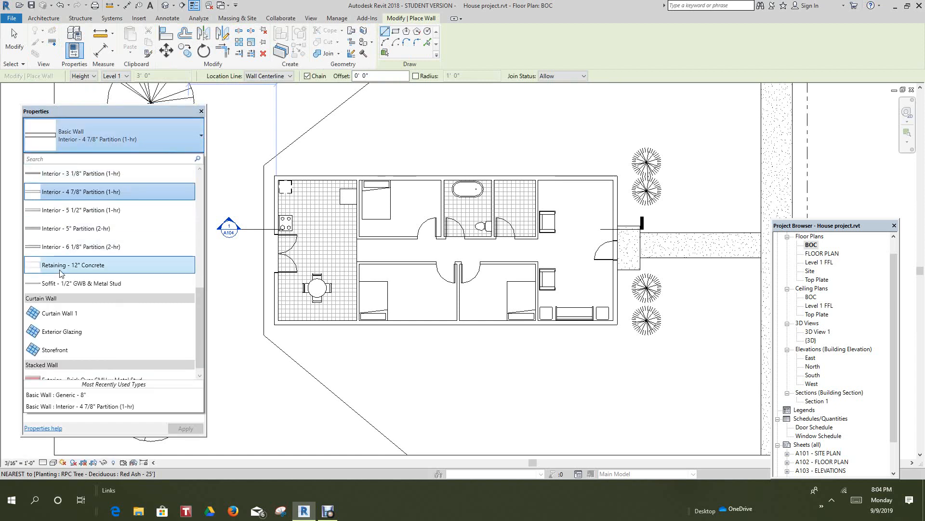
scroll(62, 274, "up", 2)
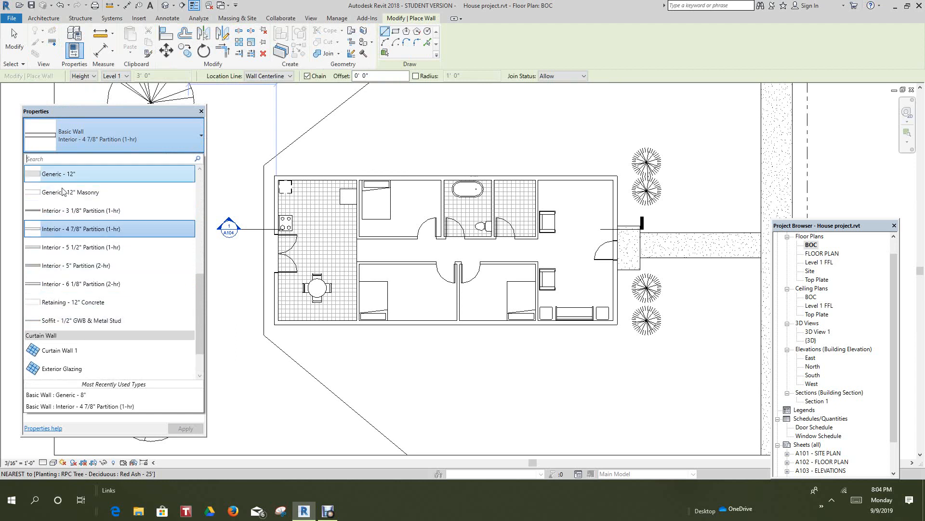
scroll(61, 192, "up", 3)
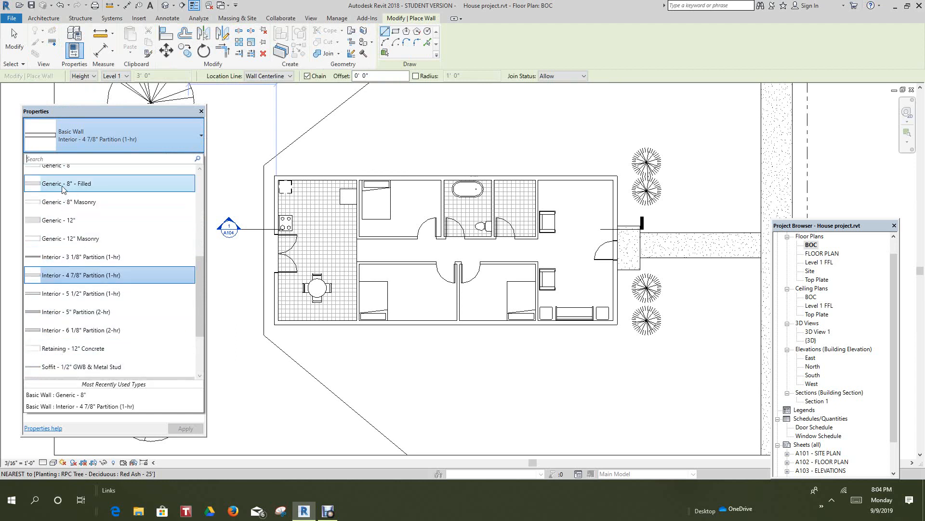
scroll(64, 188, "up", 2)
scroll(60, 212, "up", 1)
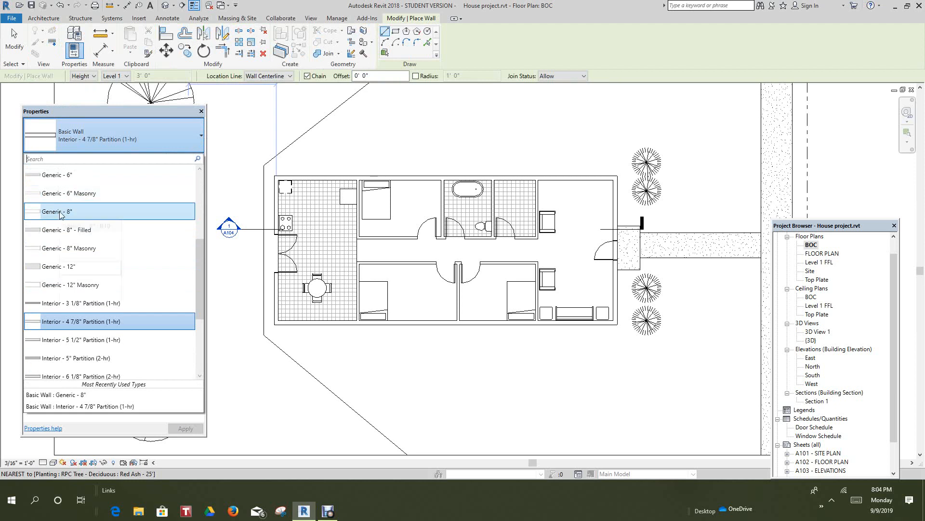
left_click(61, 212)
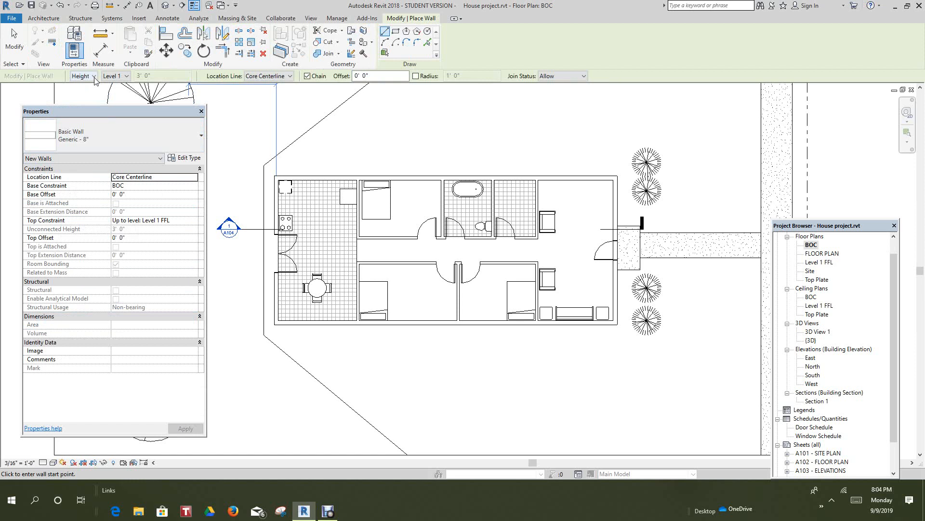
- Set the new wall's height constraint to Level 1 FFL
left_click(127, 77)
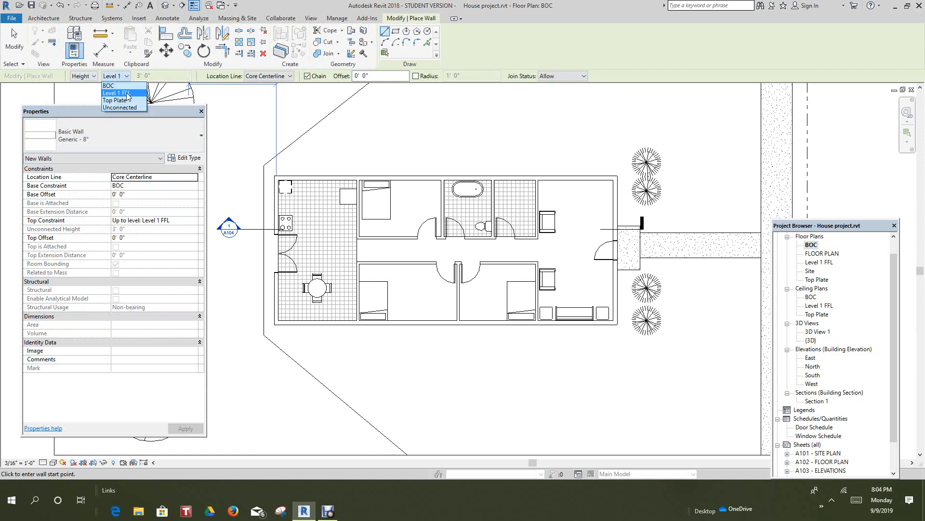
left_click(127, 95)
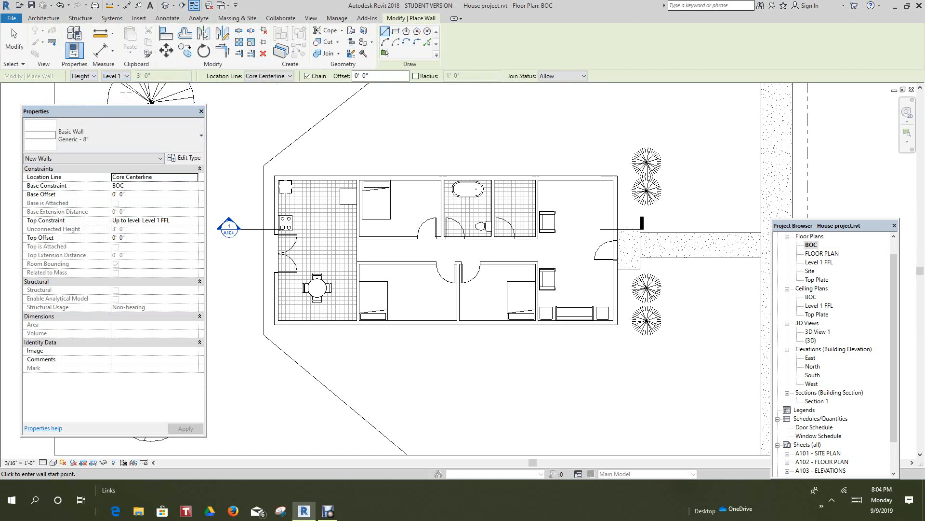
left_click(88, 76)
left_click(89, 76)
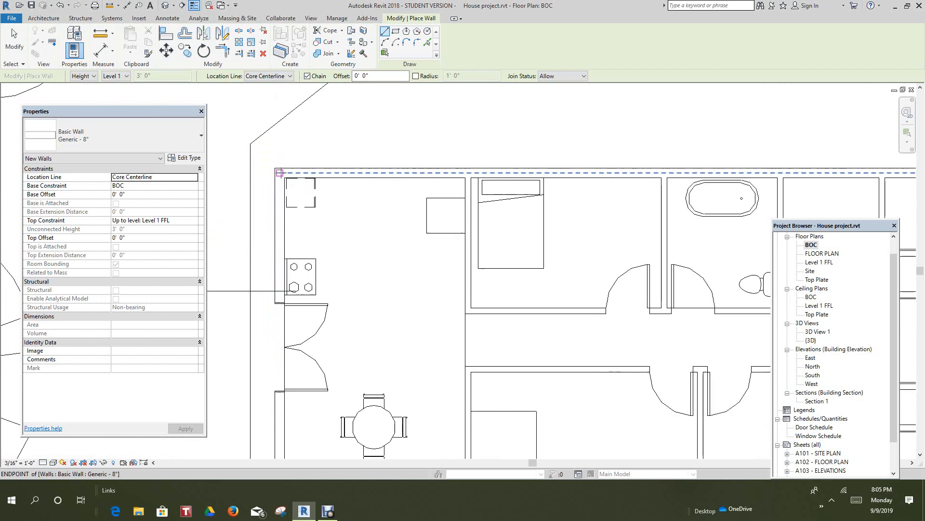
- Draw a rectangle of foundation walls along the exterior wall centerlines, between two diagonally opposite corners of the house
scroll(279, 174, "up", 2)
left_click(278, 173)
key("Escape")
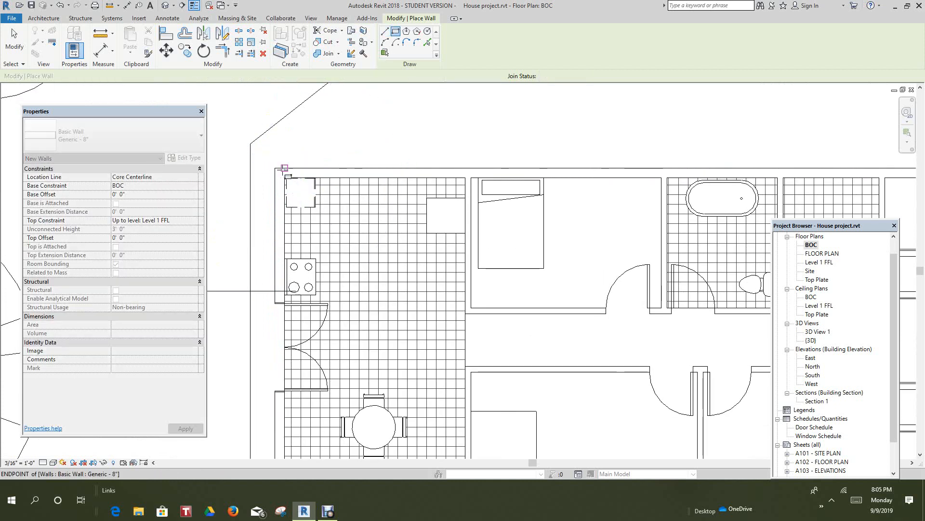
left_click(396, 31)
left_click(287, 179)
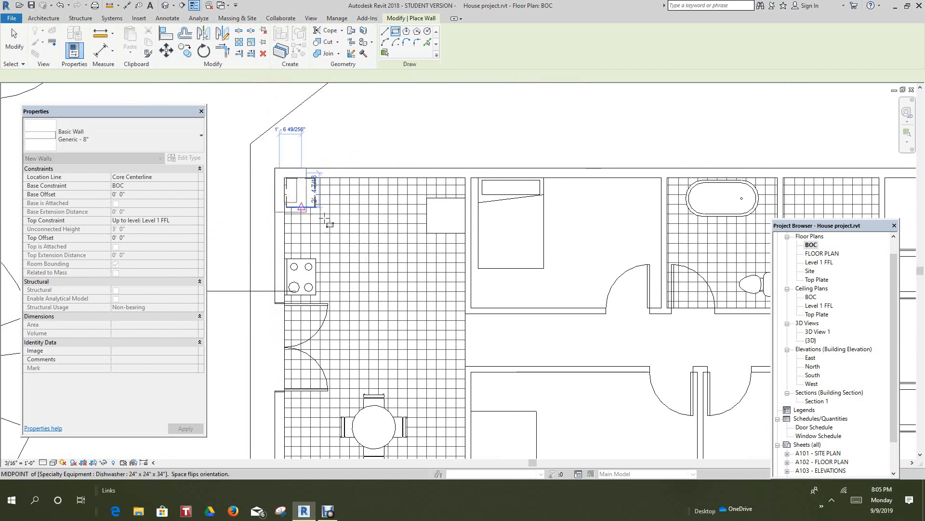
scroll(370, 221, "down", 5)
scroll(530, 299, "down", 3)
scroll(533, 308, "up", 2)
scroll(531, 301, "up", 5)
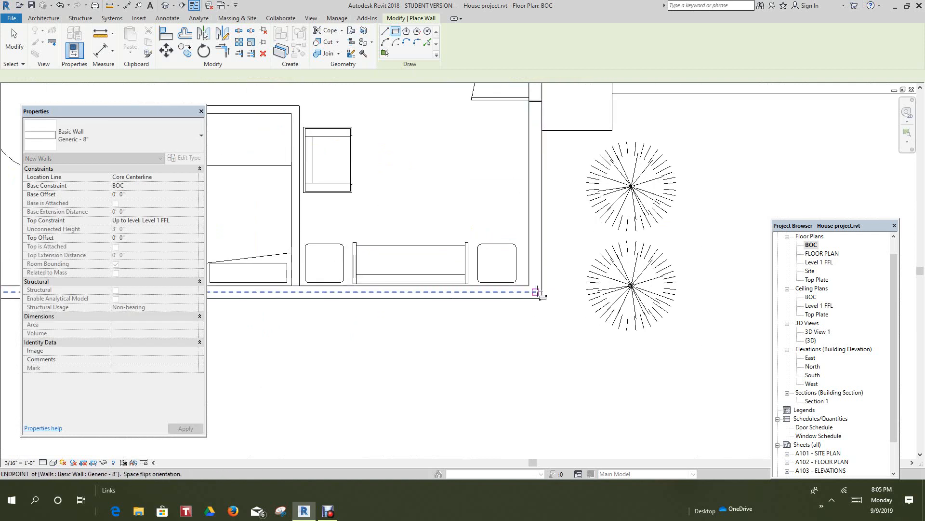
left_click(536, 292)
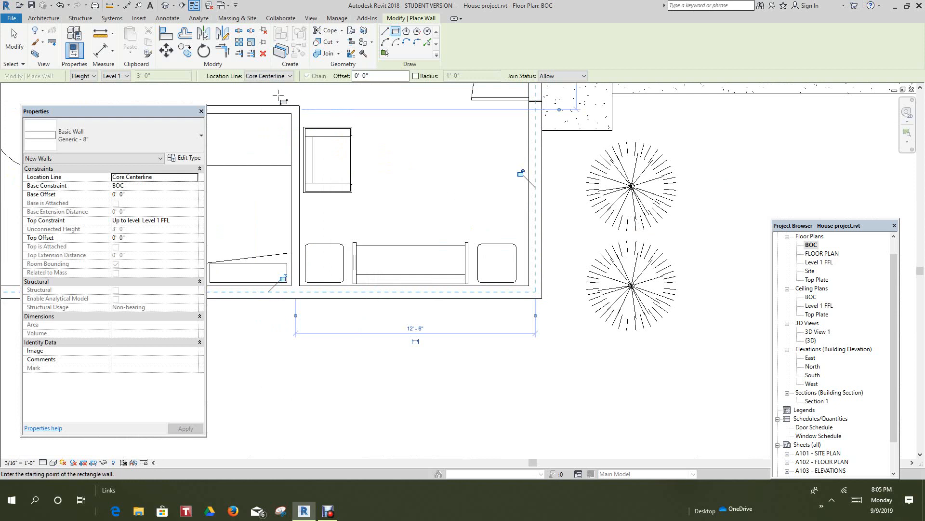
- Open the 3D view, end wall placement and orbit the house to examine the foundation walls below it
left_click(164, 6)
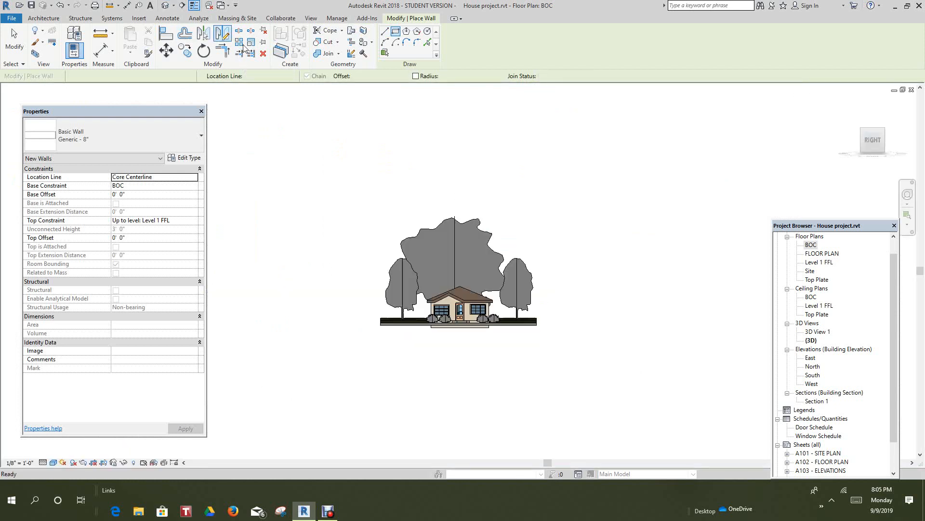
scroll(453, 334, "up", 5)
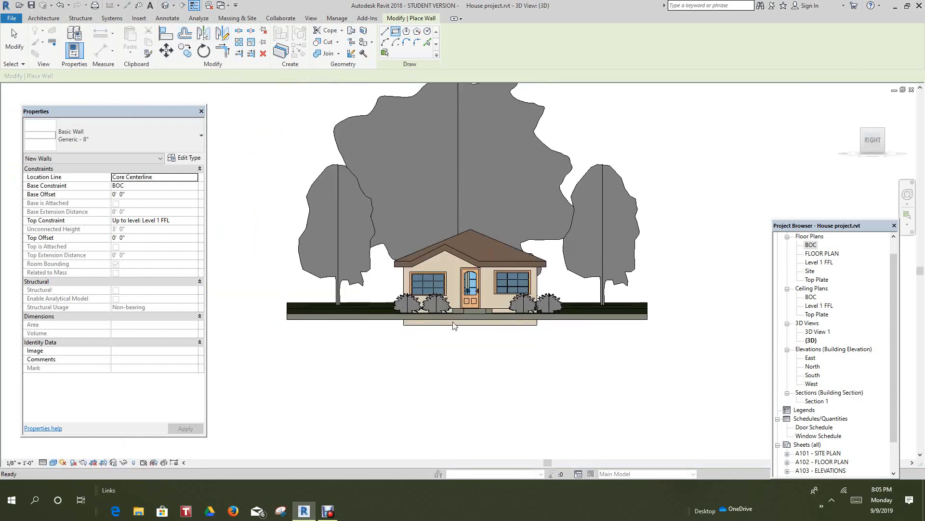
key("Escape")
key("Escape")
mouse_move(877, 144)
left_mouse_down()
mouse_move(778, 118)
mouse_move(775, 134)
mouse_move(822, 183)
left_mouse_up()
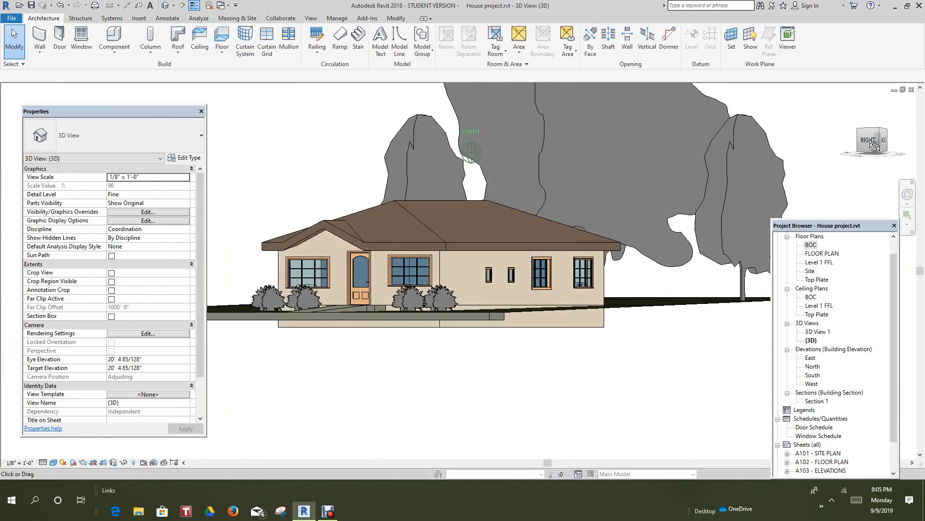
- Return to the BOC floor plan with the whole house in view
double_click(811, 245)
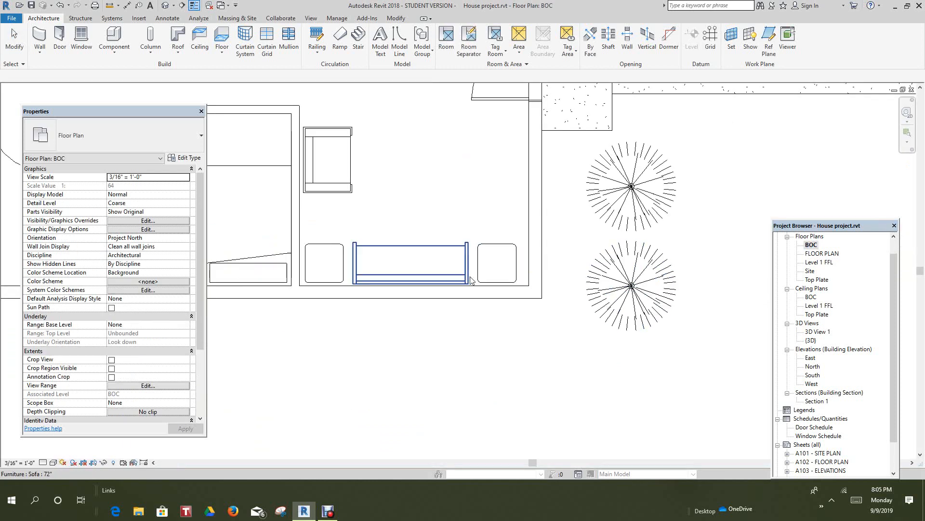
scroll(471, 280, "down", 8)
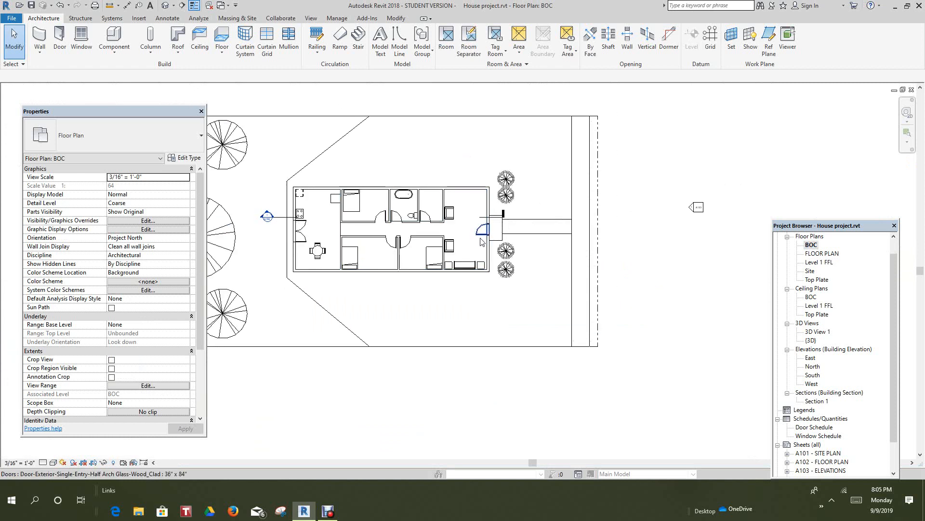
middle_click_drag(483, 232, 520, 231)
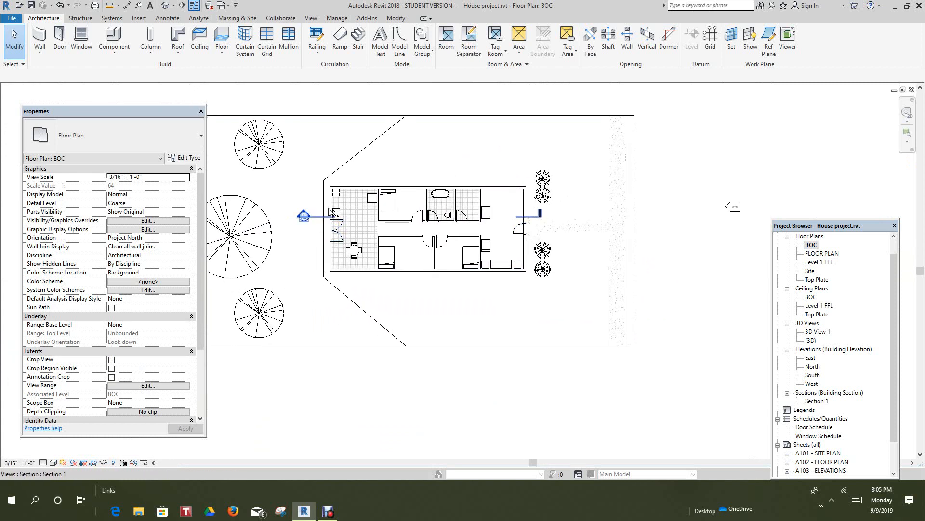
- Create a structural concrete slab floor on the BOC level, picking the house's four exterior walls as its boundary
scroll(332, 212, "up", 3)
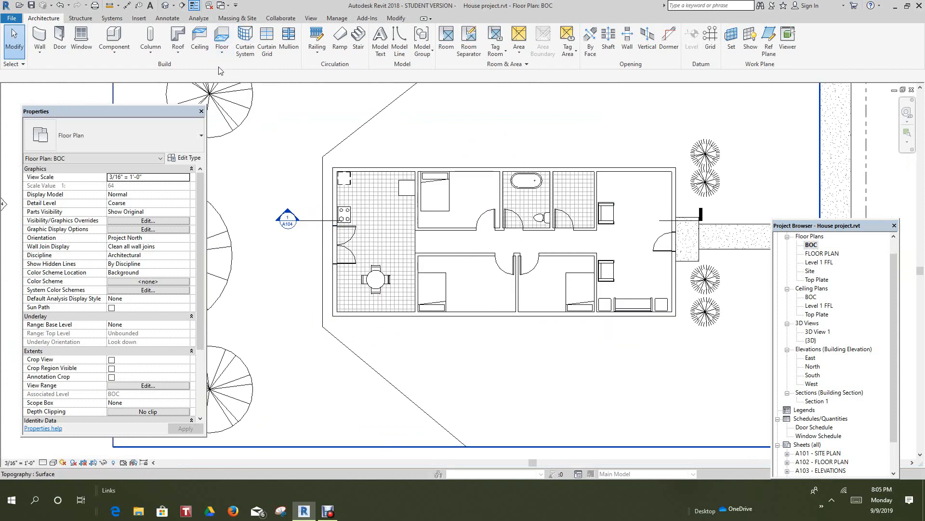
left_click(221, 51)
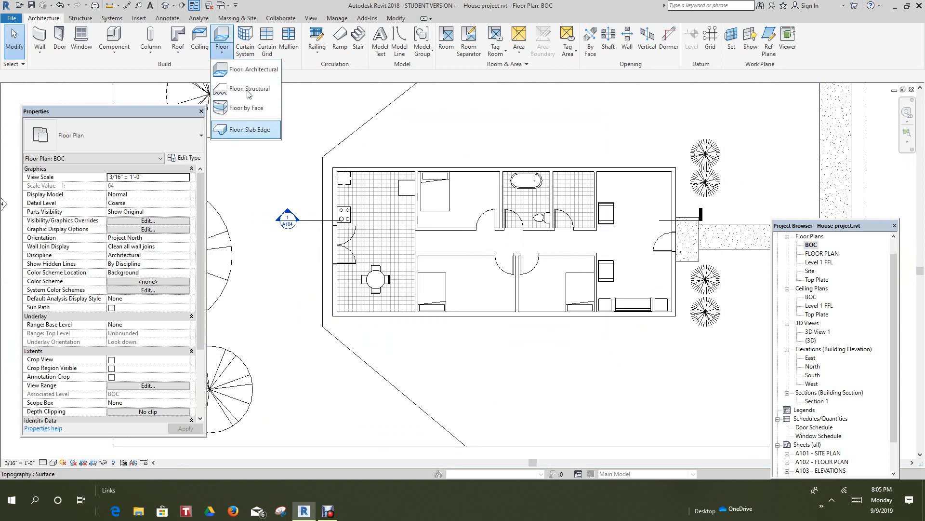
left_click(247, 91)
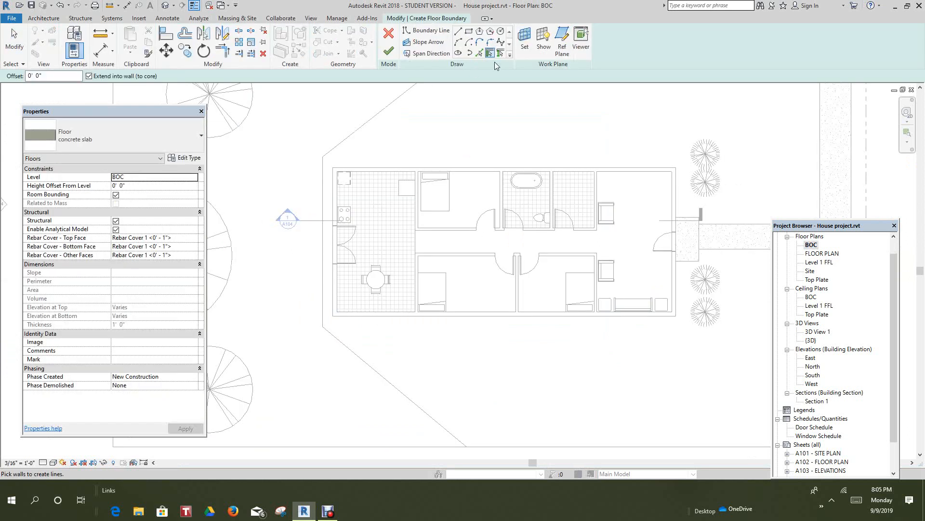
left_click(490, 53)
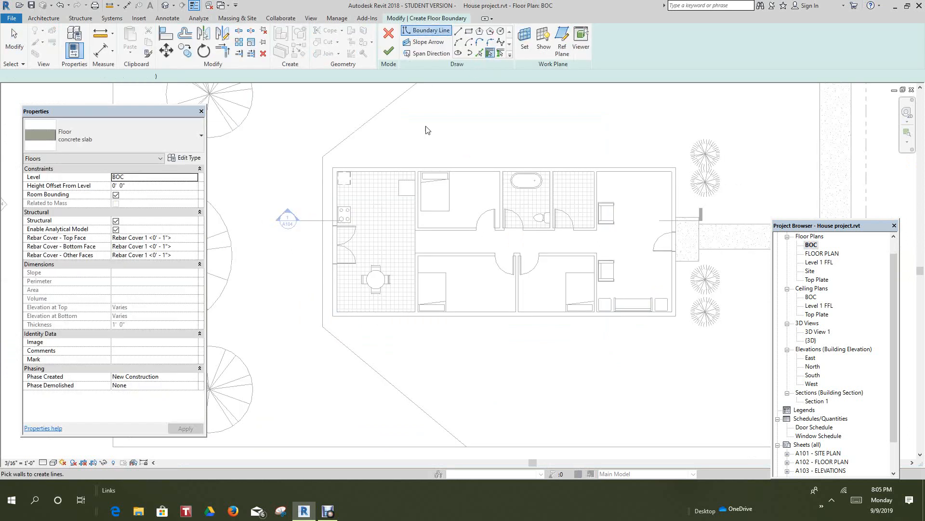
left_click(365, 176)
left_click(342, 202)
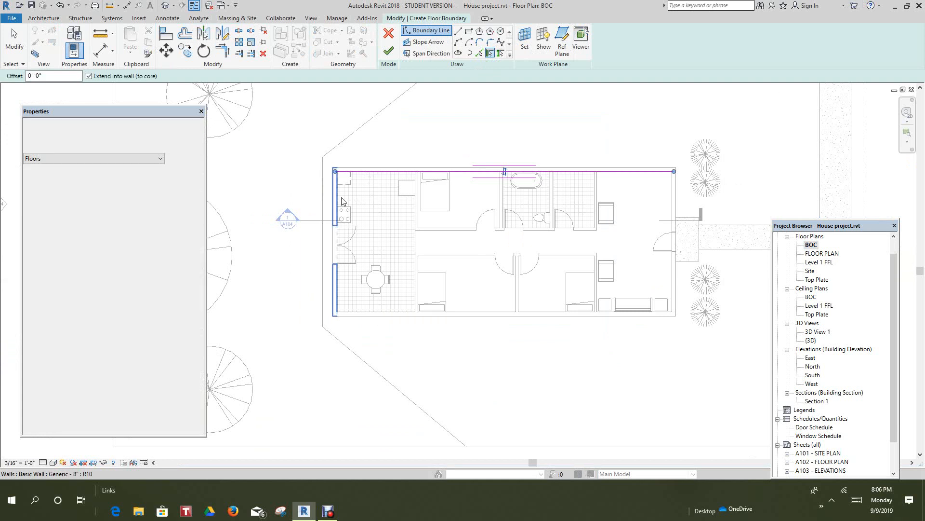
left_click(399, 313)
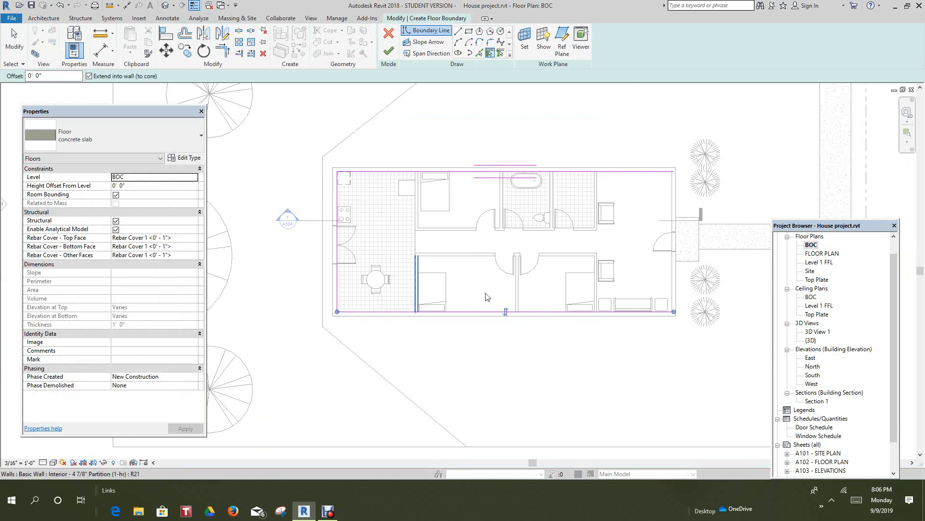
left_click(675, 282)
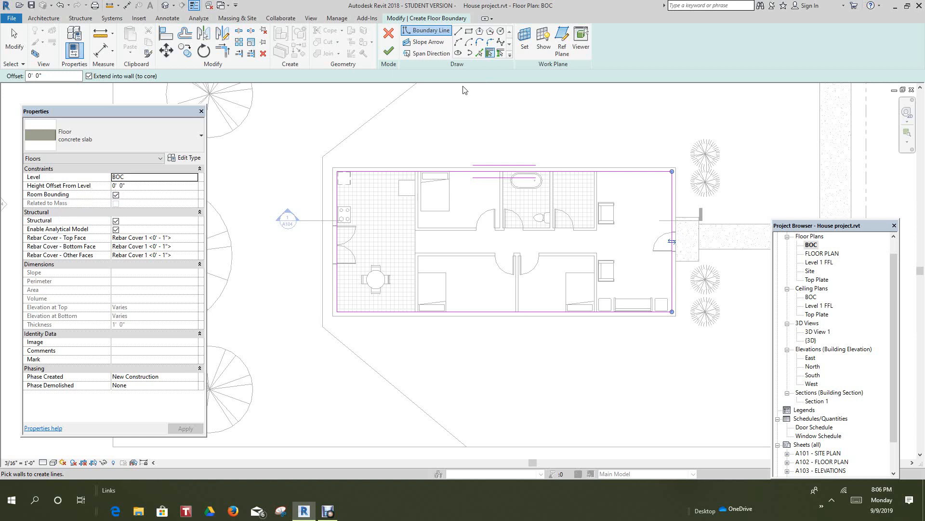
left_click(387, 54)
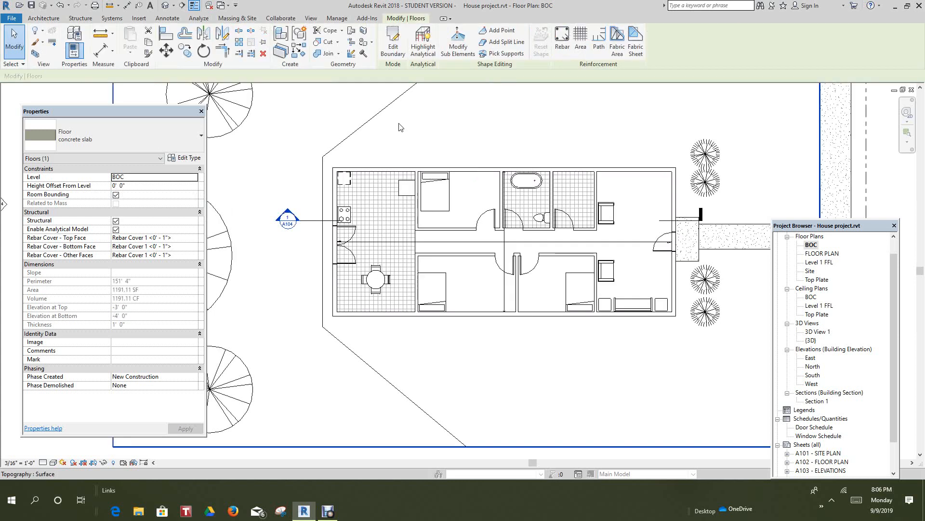
- Examine the concrete slab beneath the foundation walls in the 3D view from several sides, including the back
scroll(398, 127, "down", 1)
left_click(166, 6)
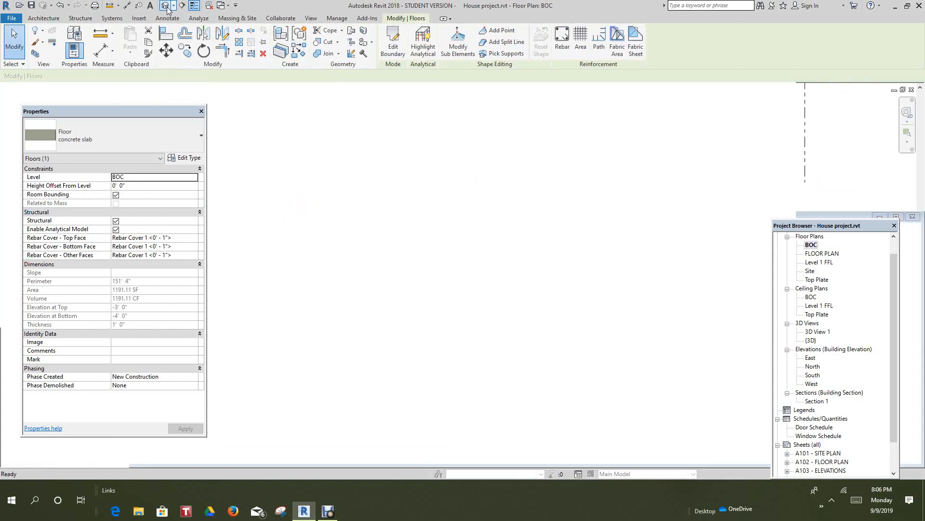
scroll(475, 345, "up", 2)
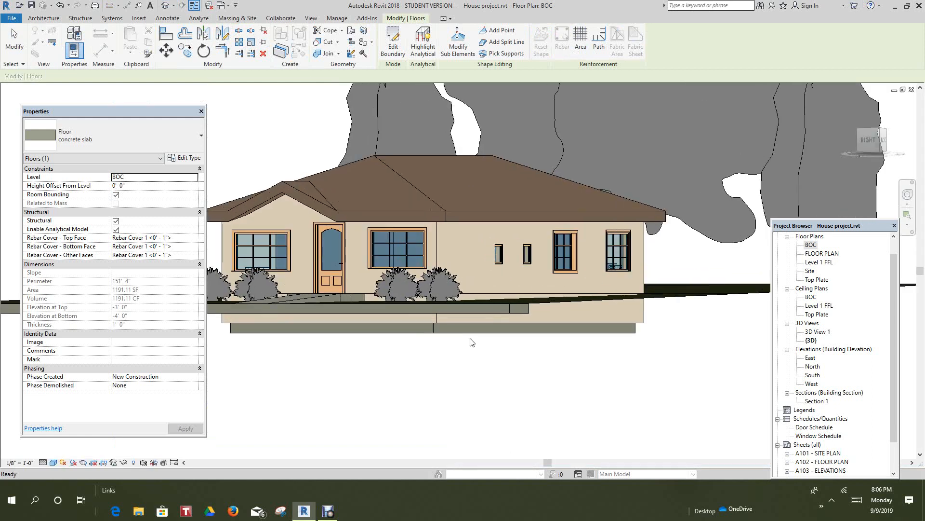
left_click_drag(856, 124, 819, 155)
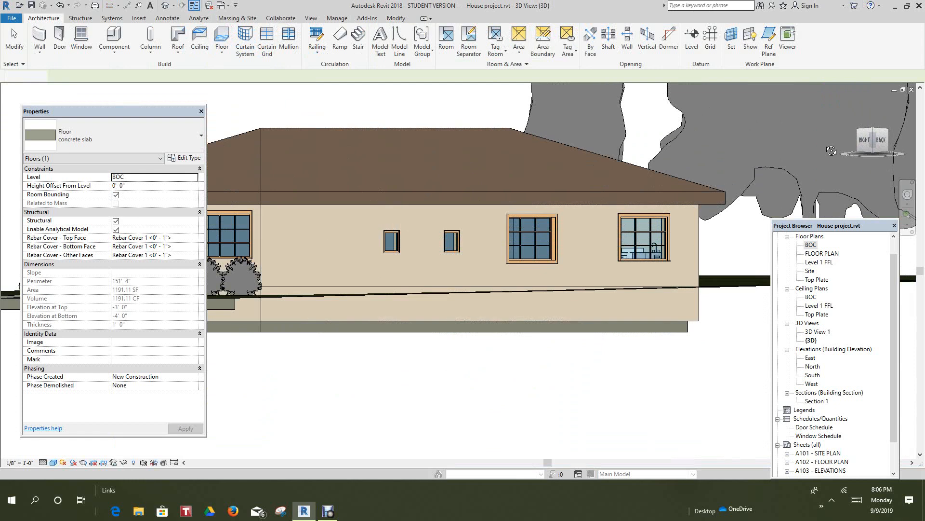
left_click(847, 146)
middle_click_drag(73, 166, 775, 185, "shift")
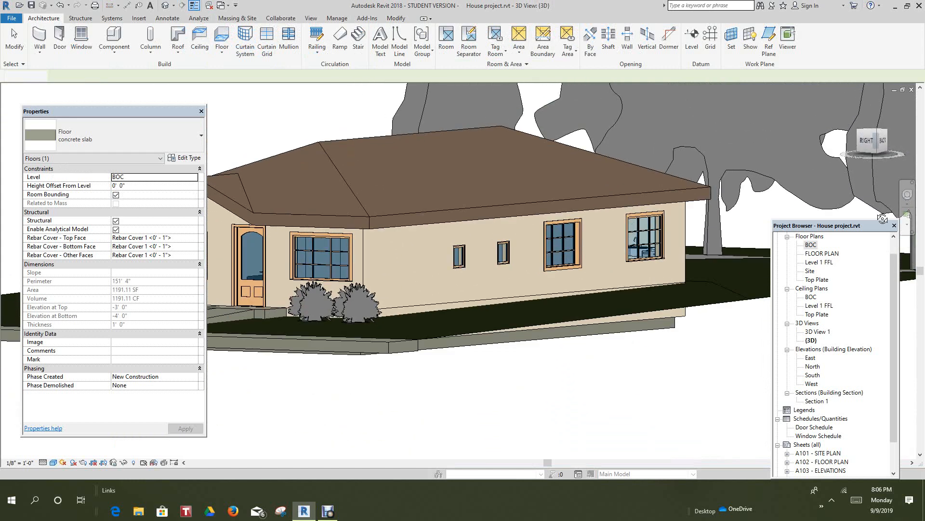
scroll(593, 407, "down", 3)
scroll(597, 411, "down", 2)
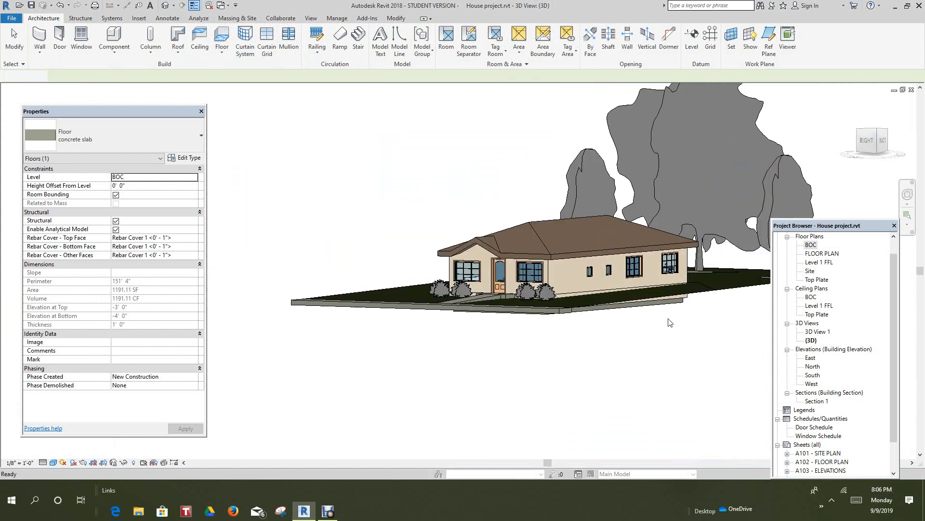
left_click(884, 143)
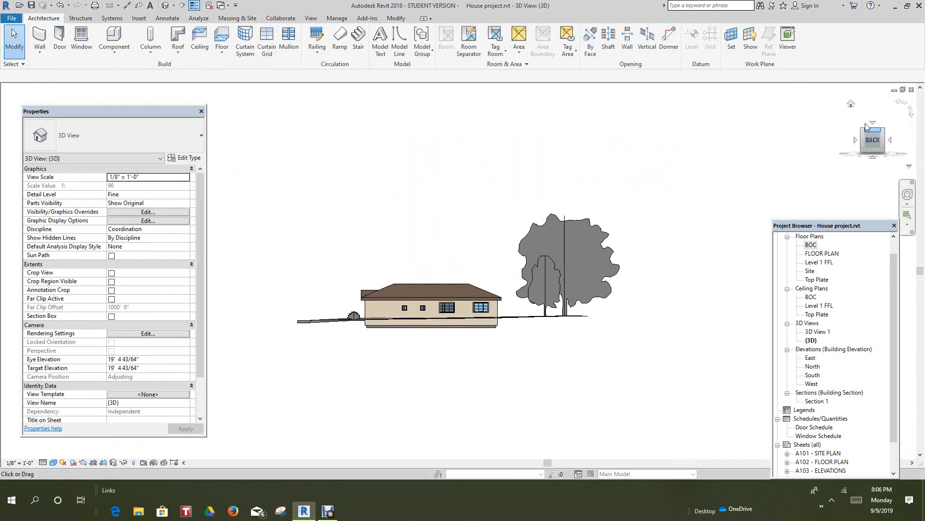
- Delete the concrete slab beneath the foundation walls in the 3D view, seen from below the site
left_click(850, 104)
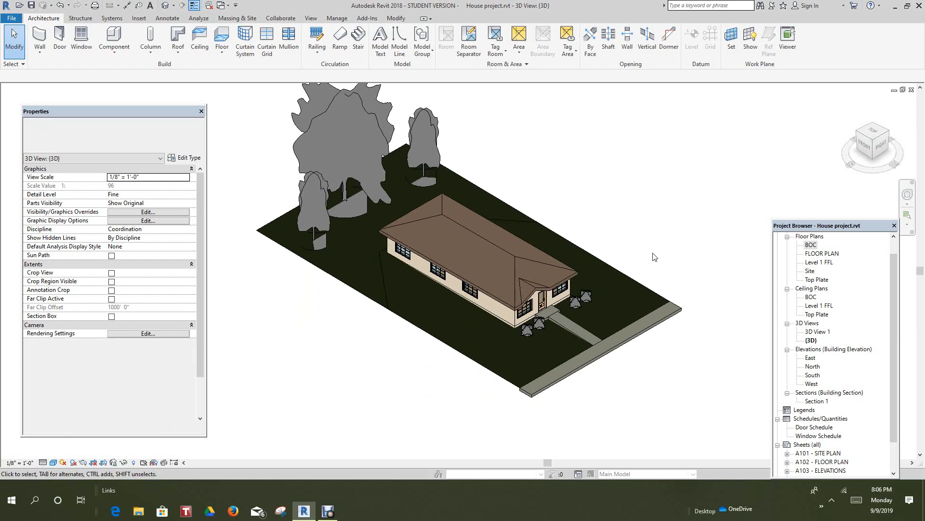
middle_click_drag(646, 255, 710, 199)
left_click_drag(817, 227, 813, 171)
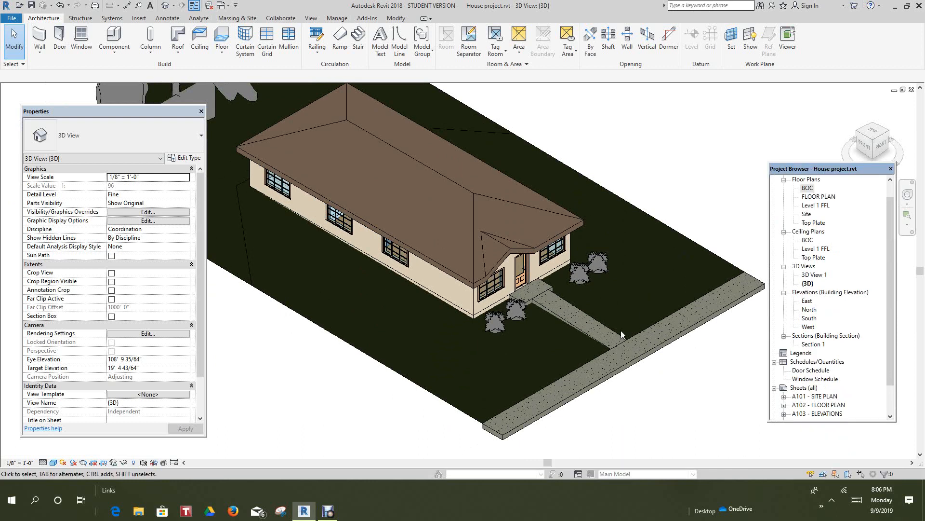
scroll(617, 368, "down", 2)
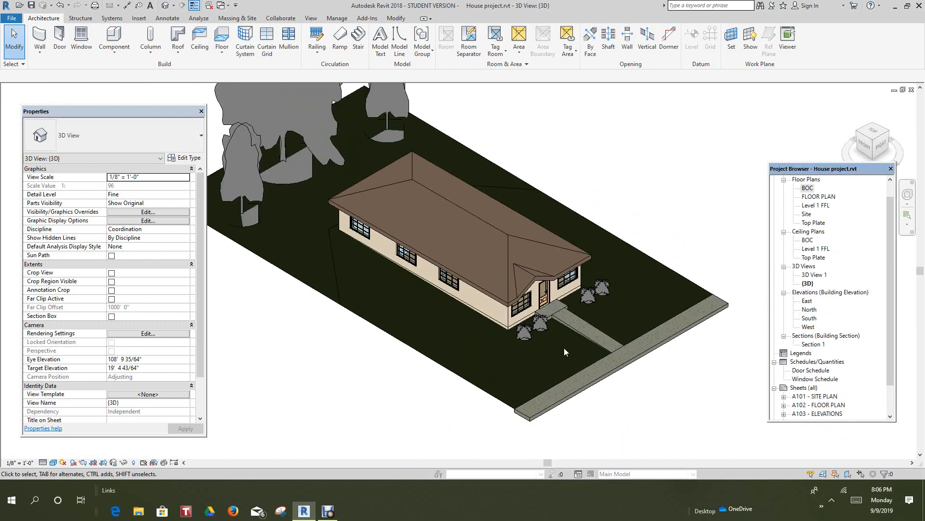
scroll(512, 330, "down", 1)
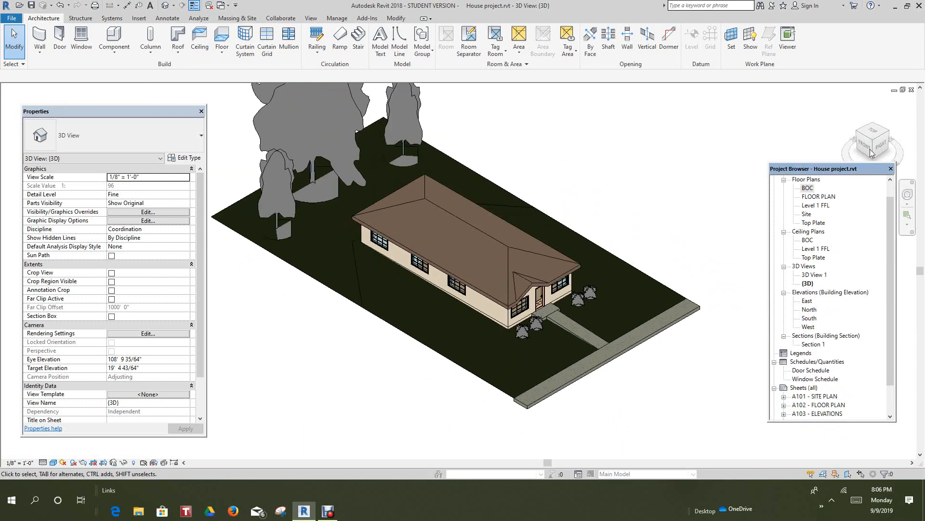
left_click(884, 148)
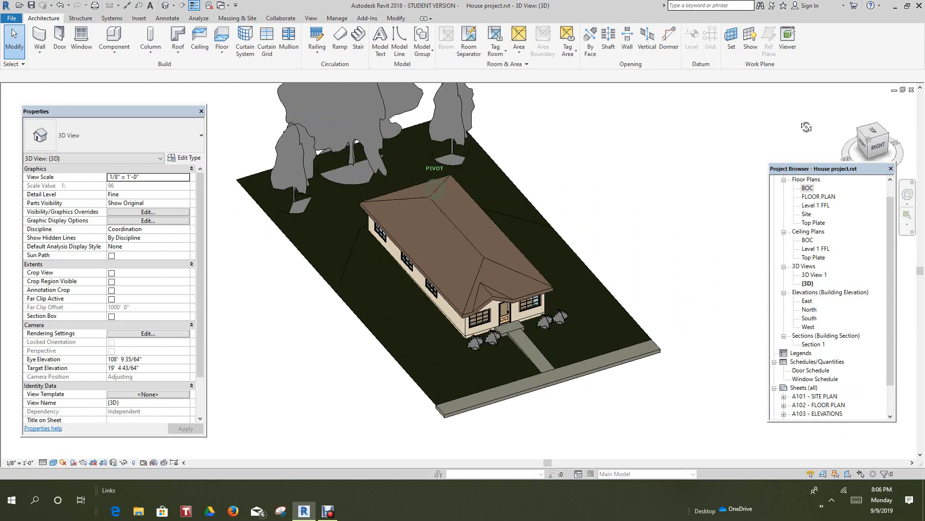
middle_click_drag(775, 84, 559, 318, "shift")
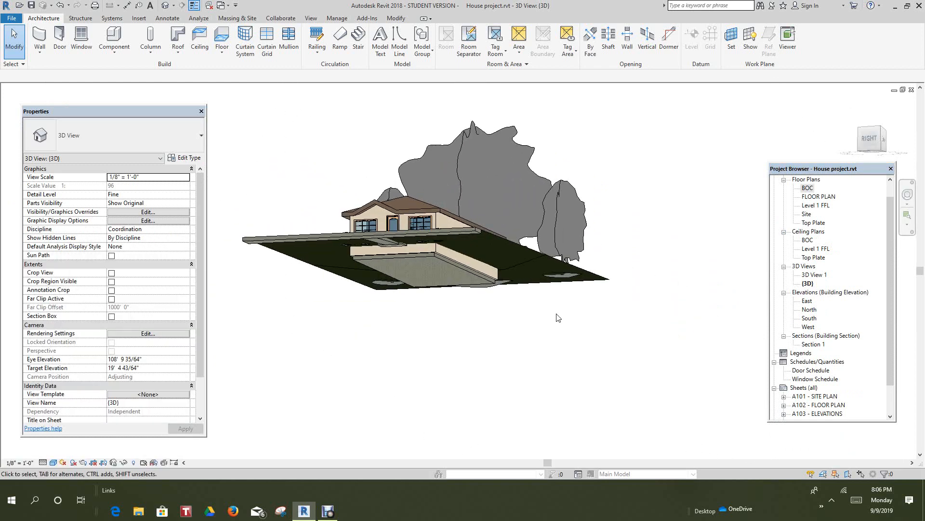
left_click(439, 274)
right_click(439, 274)
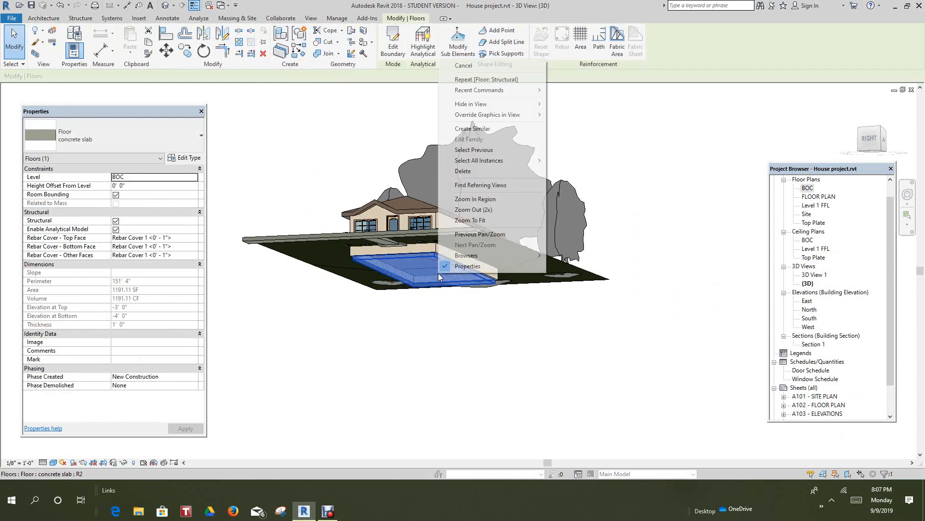
left_click(469, 172)
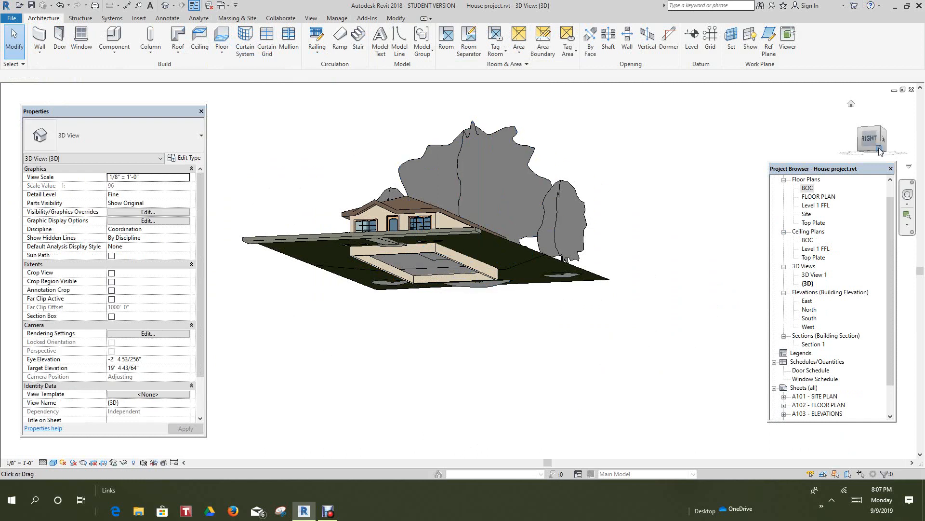
- Return the 3D view to an overhead angle, then open sheet A101 - SITE PLAN and fit it to the window
left_click_drag(872, 142, 116, 218)
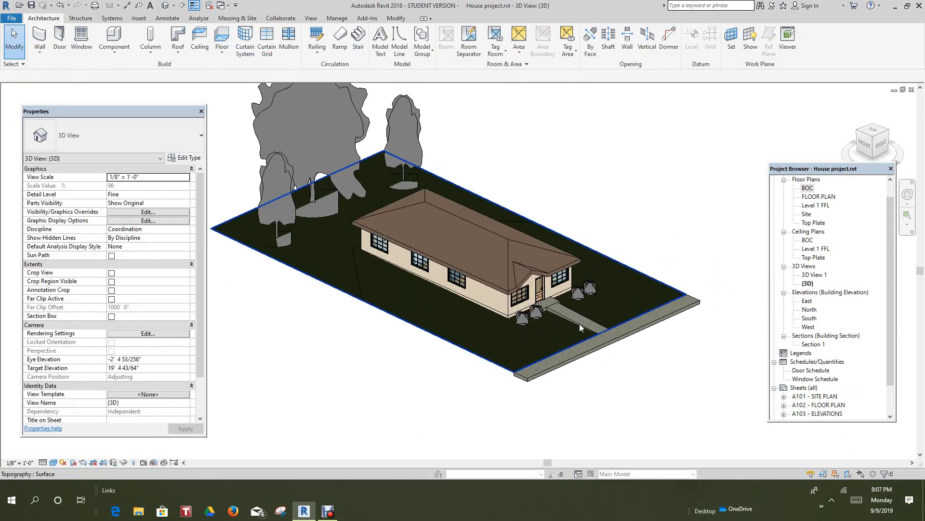
scroll(634, 300, "up", 1)
scroll(829, 359, "down", 2)
double_click(823, 365)
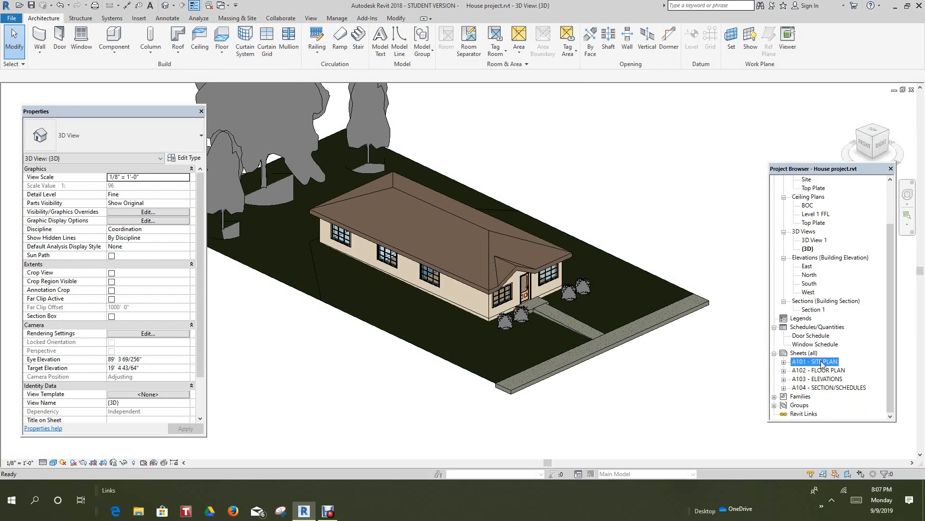
key("z")
key("f")
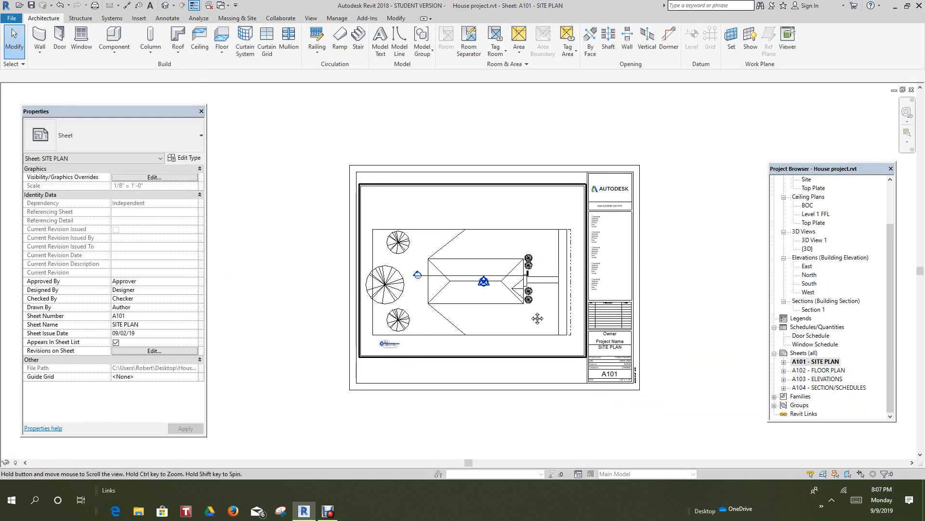
- Open the type properties of the site plan sheet's title block and start loading another title block family
left_click(637, 309)
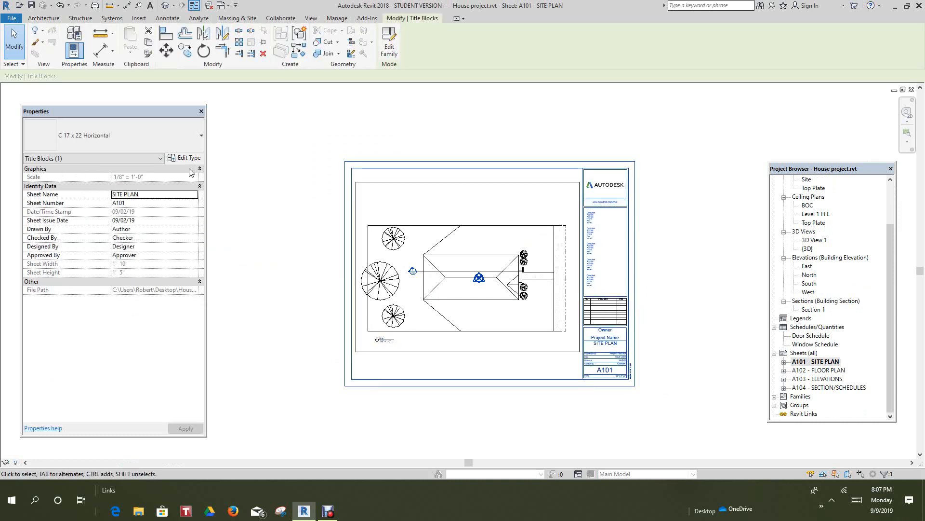
left_click(182, 158)
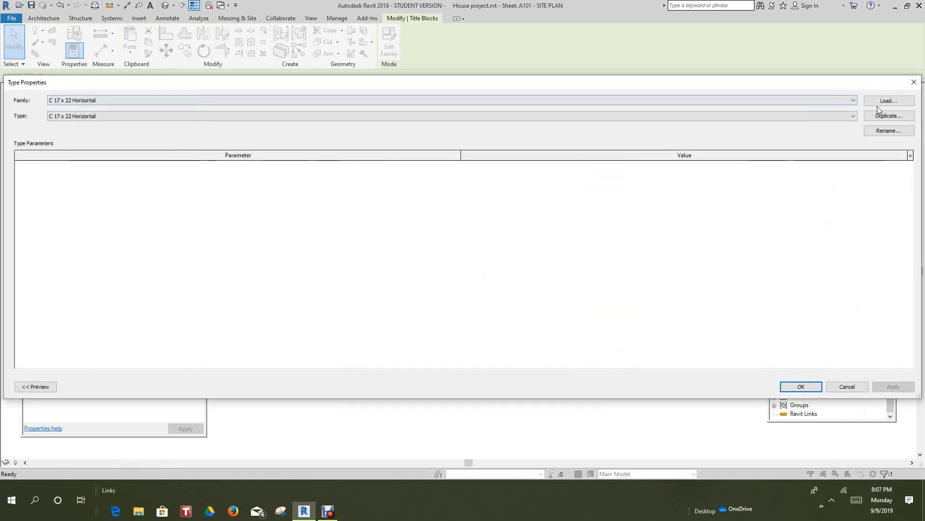
left_click(884, 104)
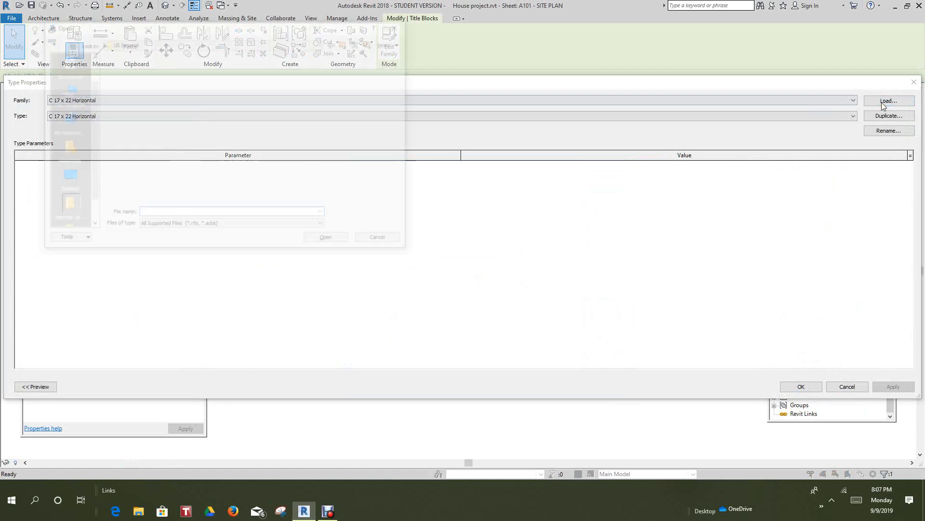
- Find and open the Titleblocks folder in the US Imperial family library
scroll(139, 179, "down", 12)
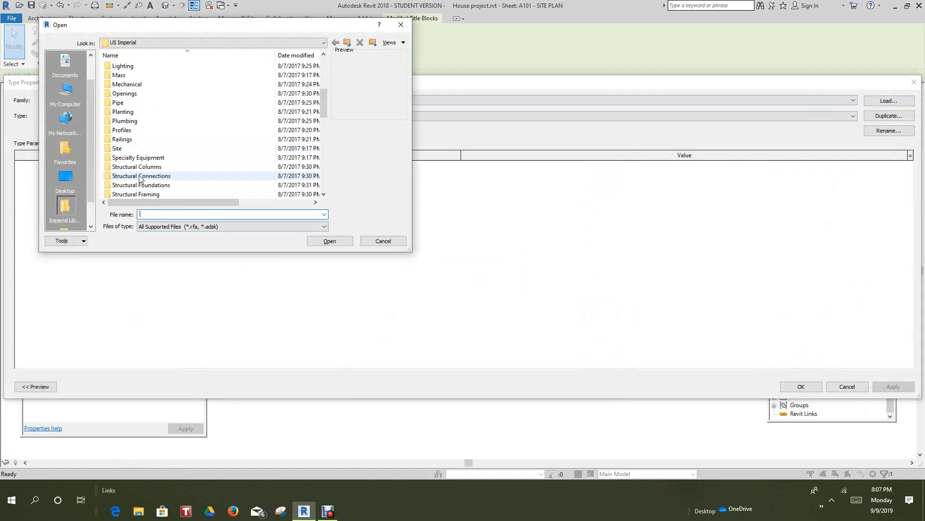
scroll(138, 178, "down", 5)
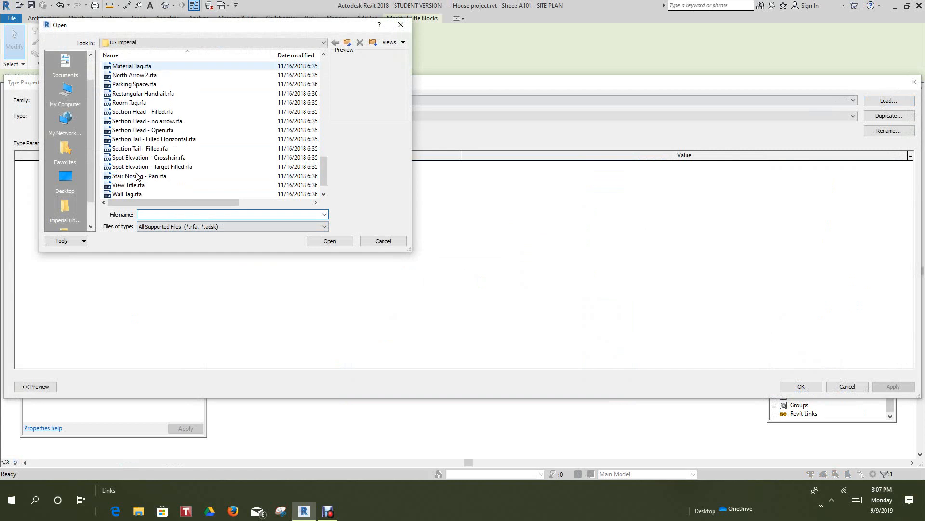
scroll(135, 179, "up", 7)
scroll(131, 174, "down", 3)
scroll(131, 174, "up", 13)
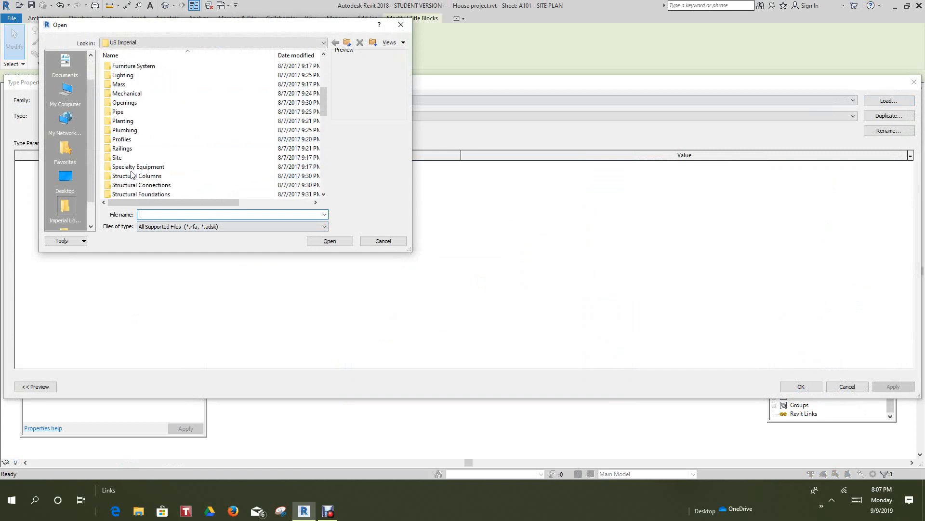
scroll(132, 174, "down", 8)
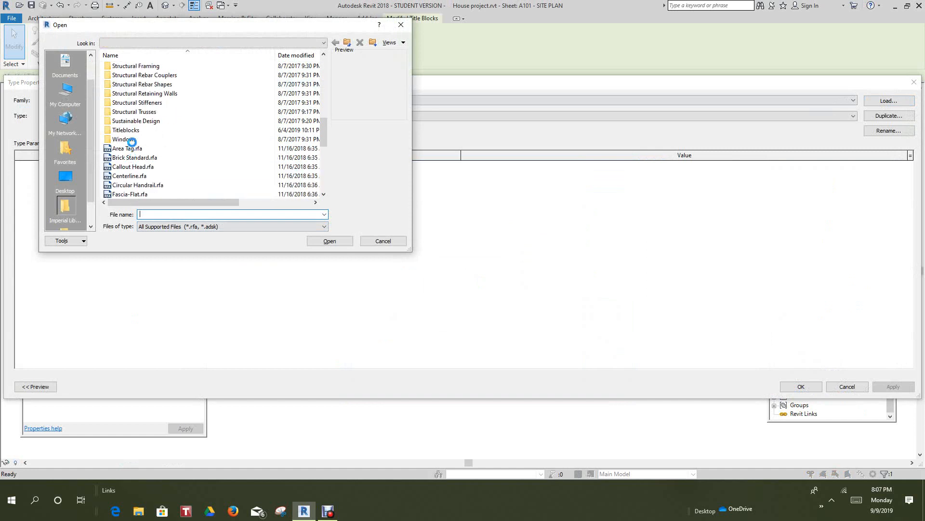
scroll(181, 140, "down", 1)
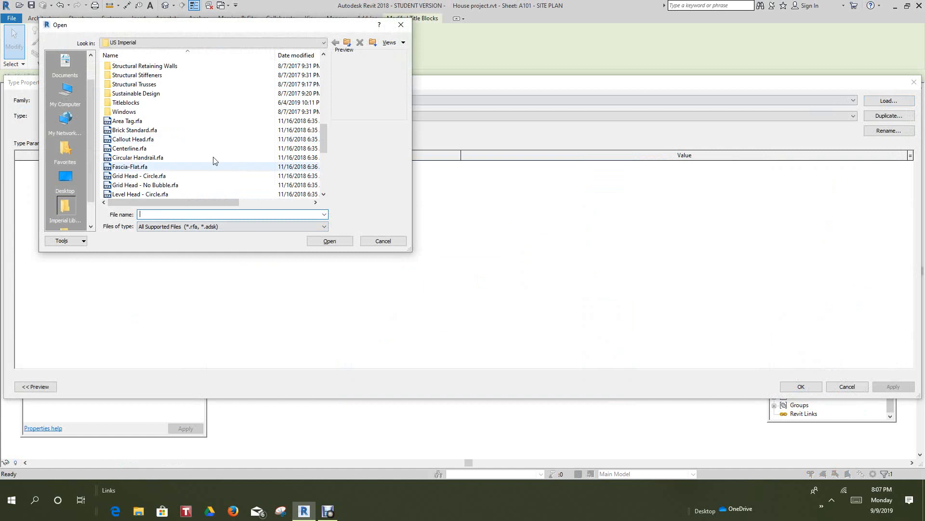
double_click(125, 102)
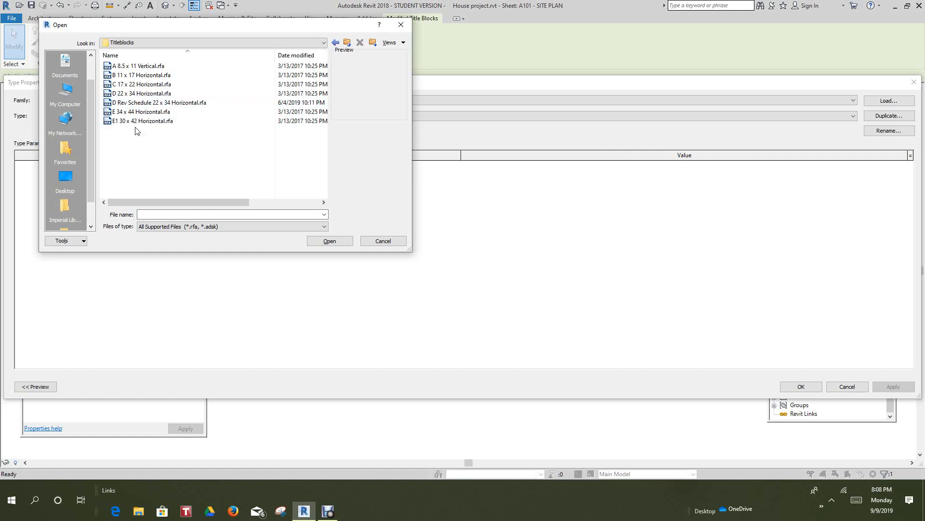
- Load the D 22 x 34 Horizontal title block family and apply it to the site plan sheet
left_click(144, 94)
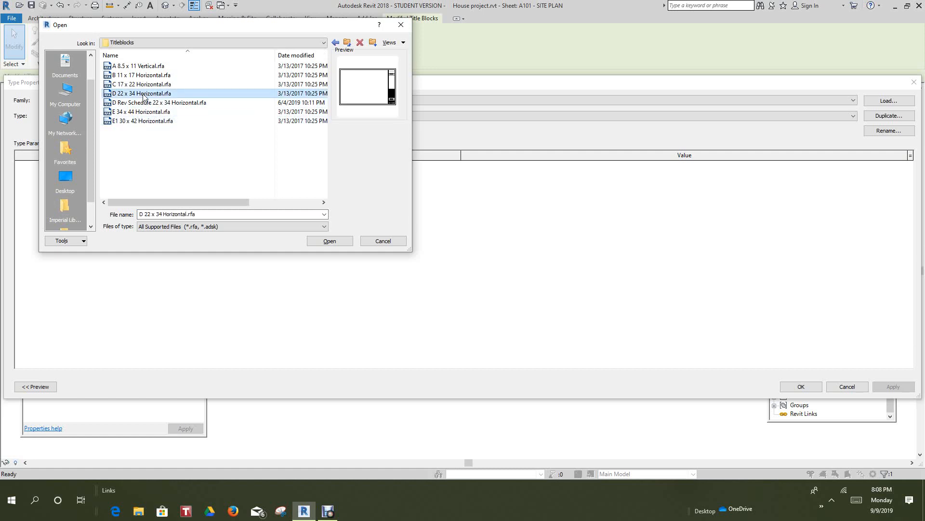
left_click(143, 103)
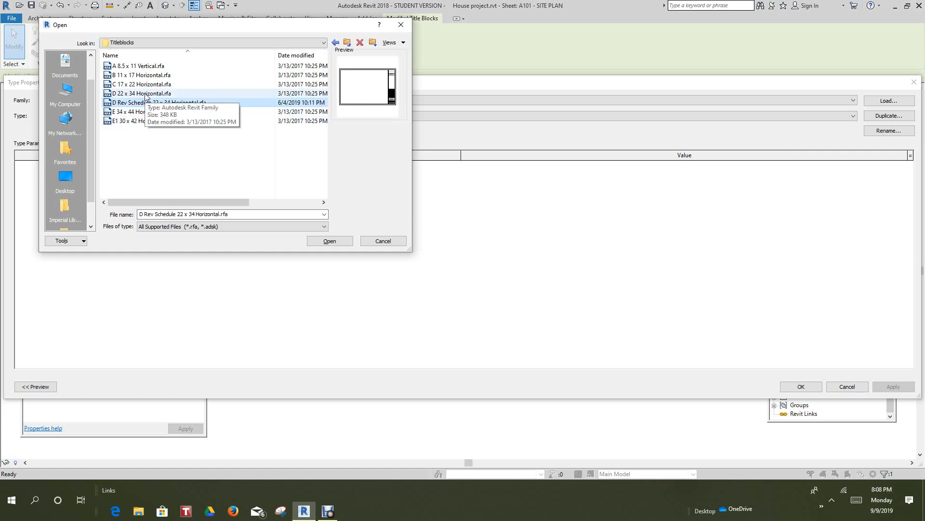
left_click(145, 112)
left_click(147, 121)
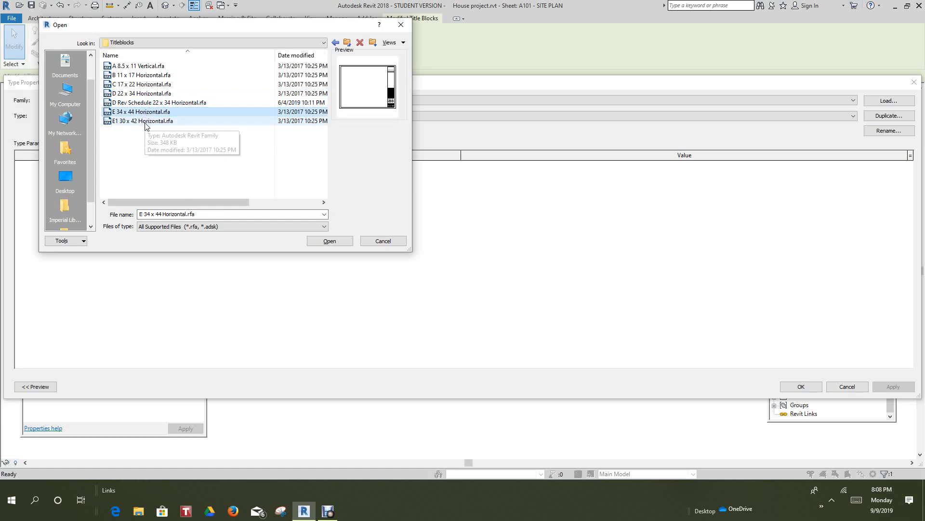
left_click(148, 113)
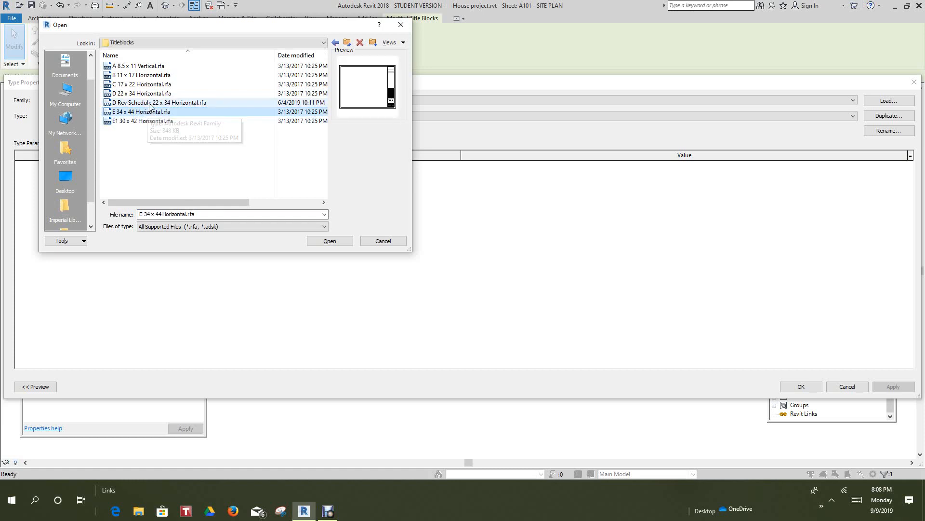
left_click(147, 94)
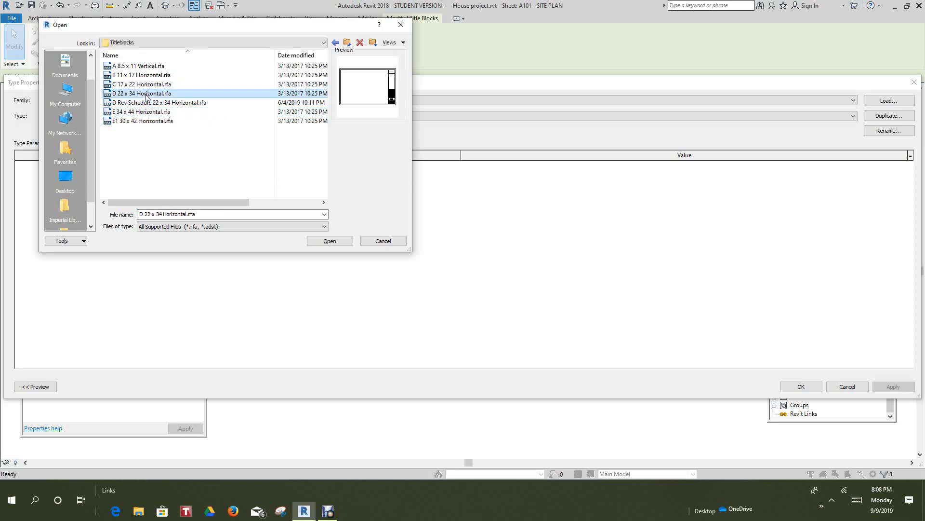
left_click(332, 242)
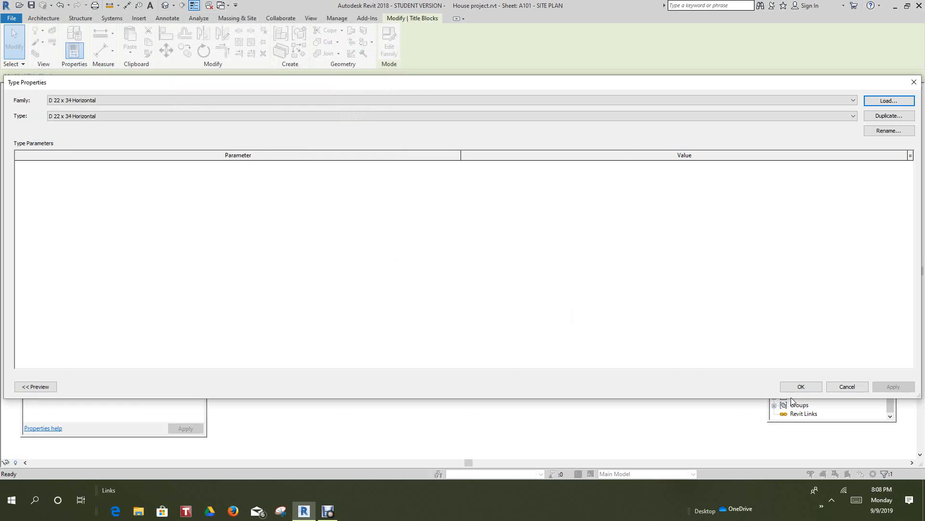
left_click(801, 387)
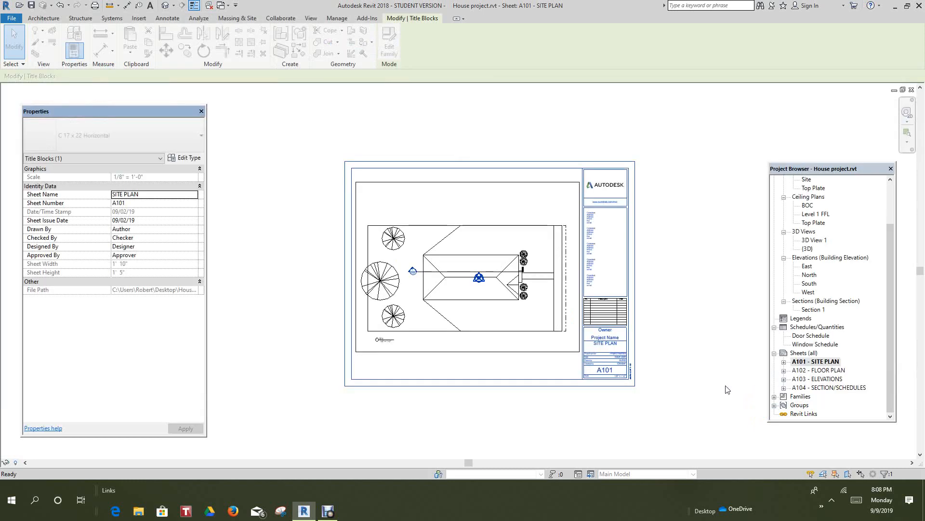
scroll(687, 354, "down", 1)
middle_click_drag(688, 354, 585, 349)
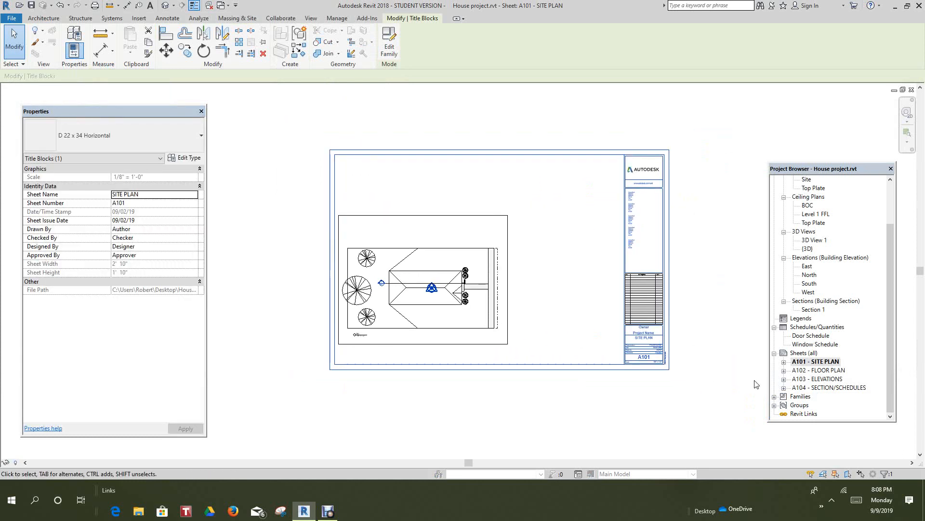
left_click(700, 384)
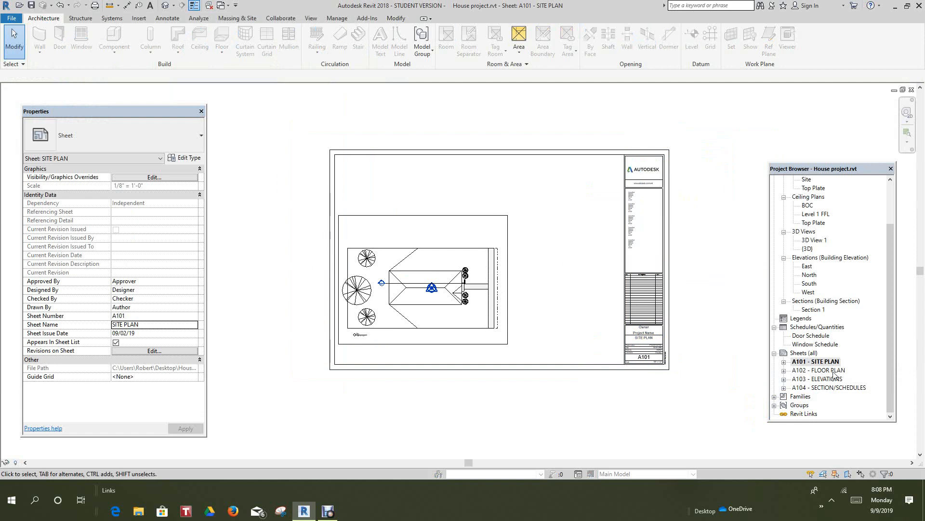
right_click(535, 332)
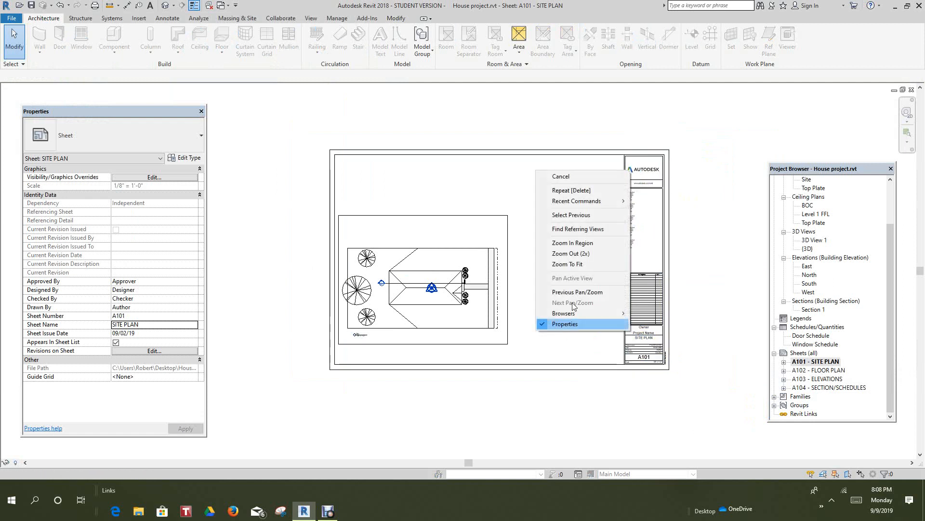
left_click(556, 176)
right_click(527, 265)
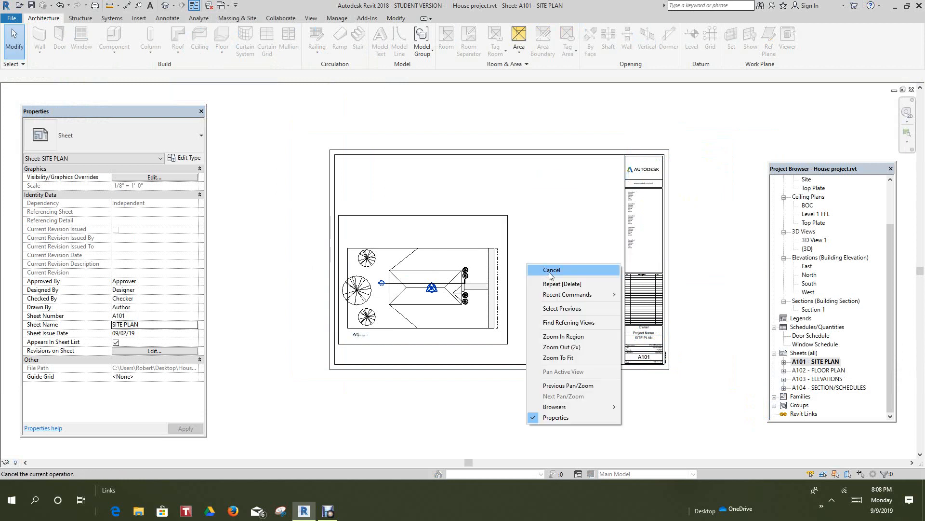
left_click(531, 270)
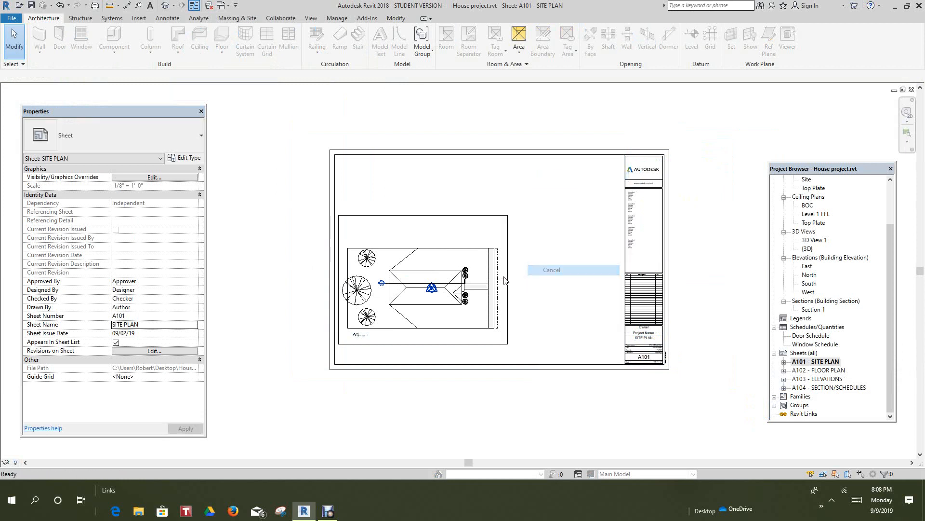
right_click(529, 283)
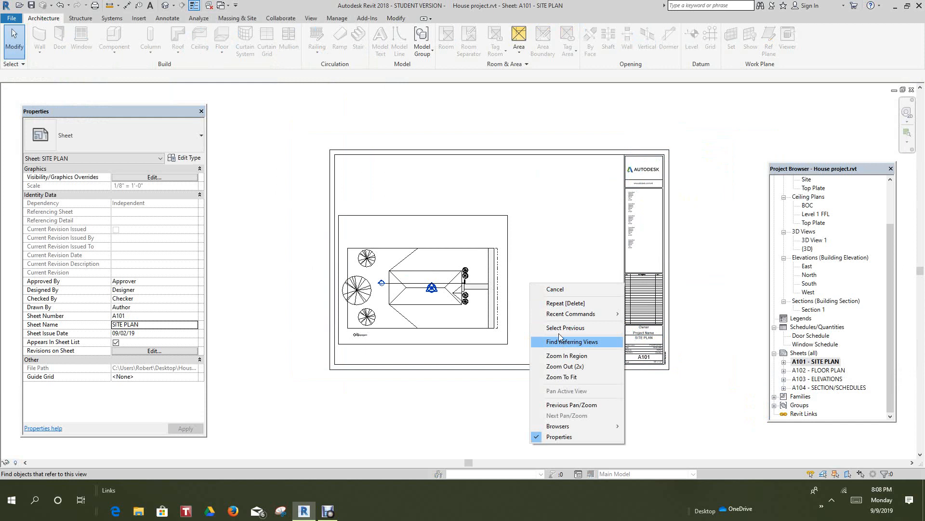
left_click(552, 290)
- Move the site plan viewport to the middle of the enlarged sheet's drawing area
scroll(521, 323, "down", 3)
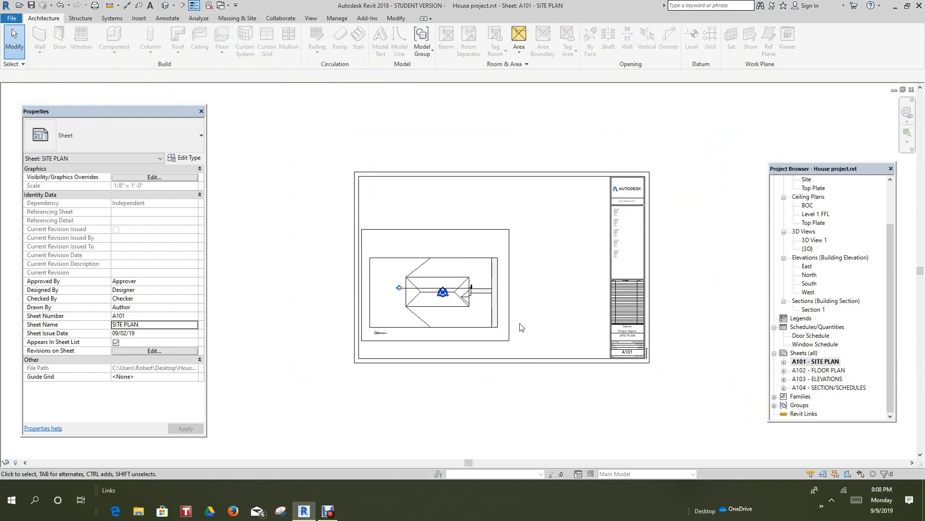
left_click_drag(525, 313, 567, 303)
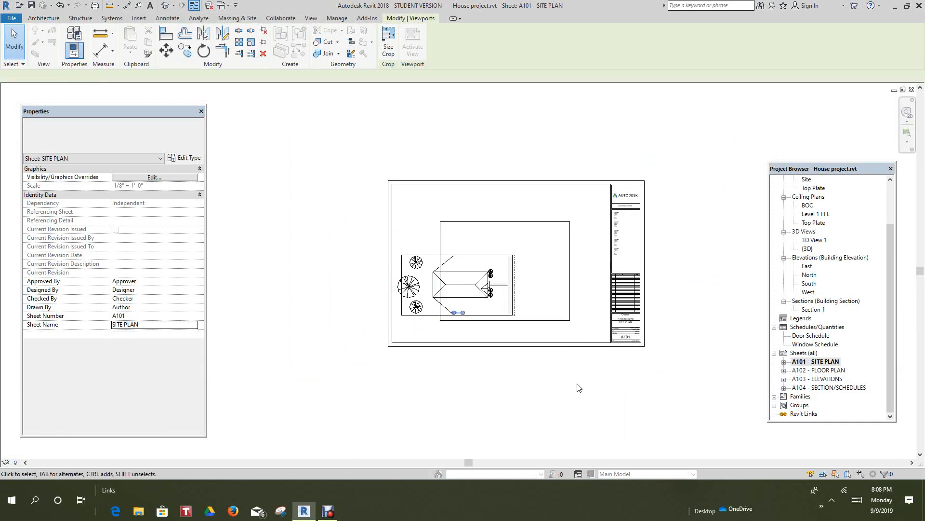
left_click(563, 396)
middle_click_drag(572, 382, 570, 381)
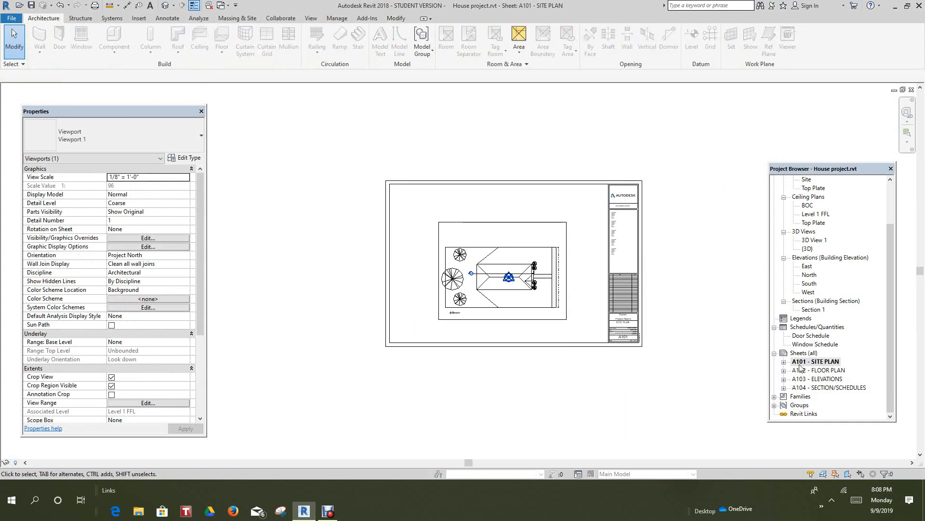
- Open sheet A102 - FLOOR PLAN and change its title block to the D 22 x 34 Horizontal family
double_click(833, 372)
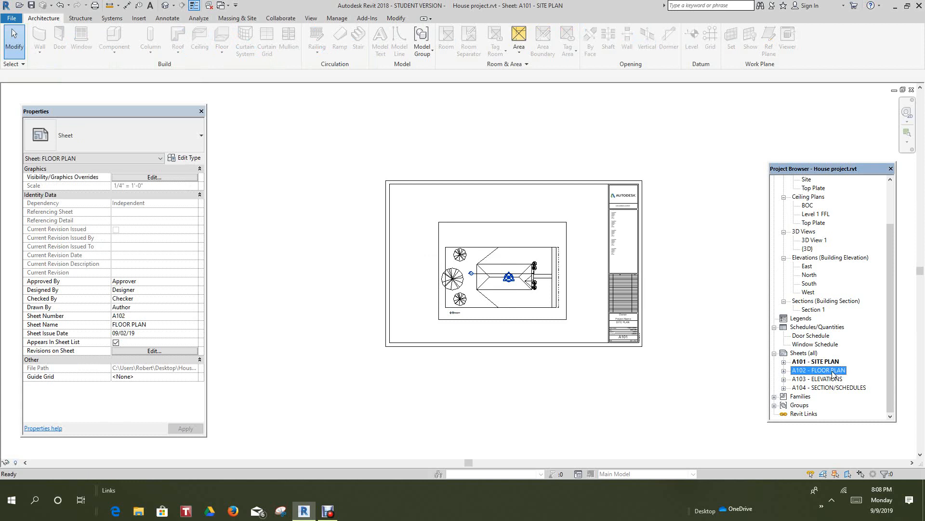
scroll(527, 335, "down", 5)
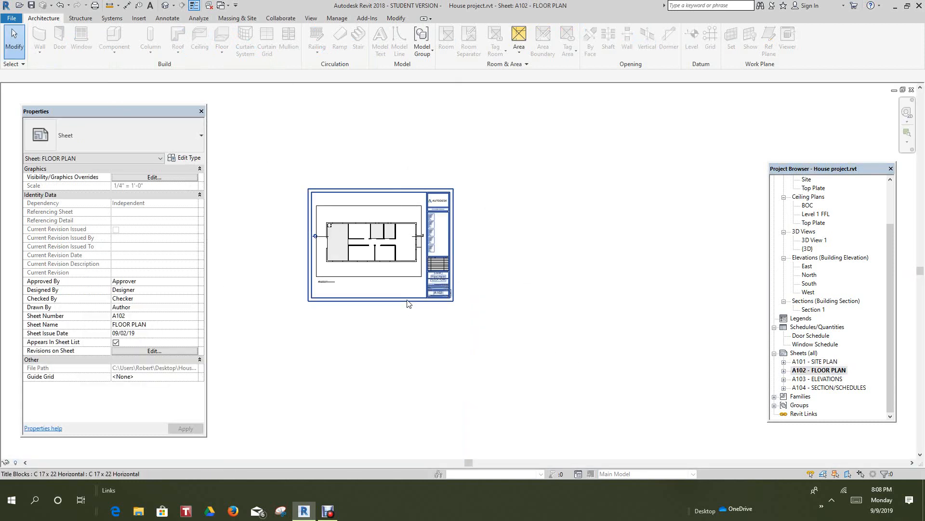
left_click(407, 303)
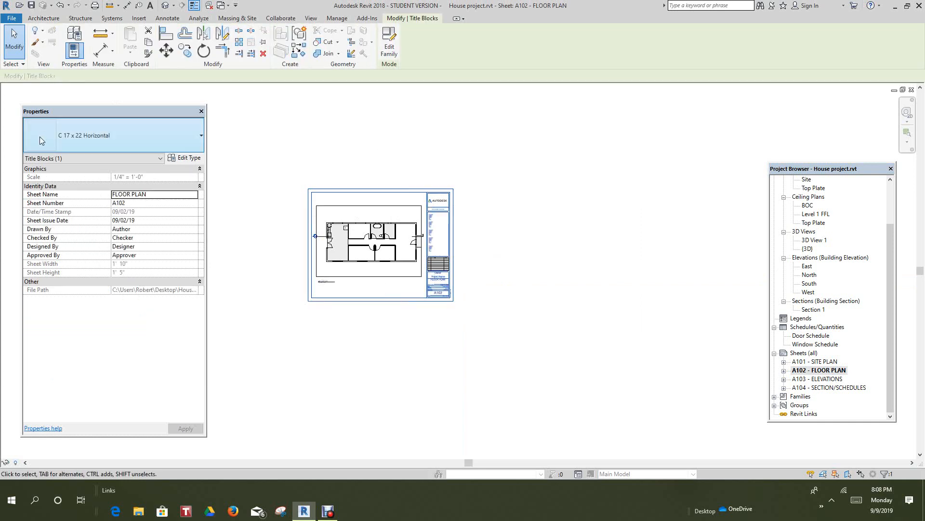
left_click(186, 160)
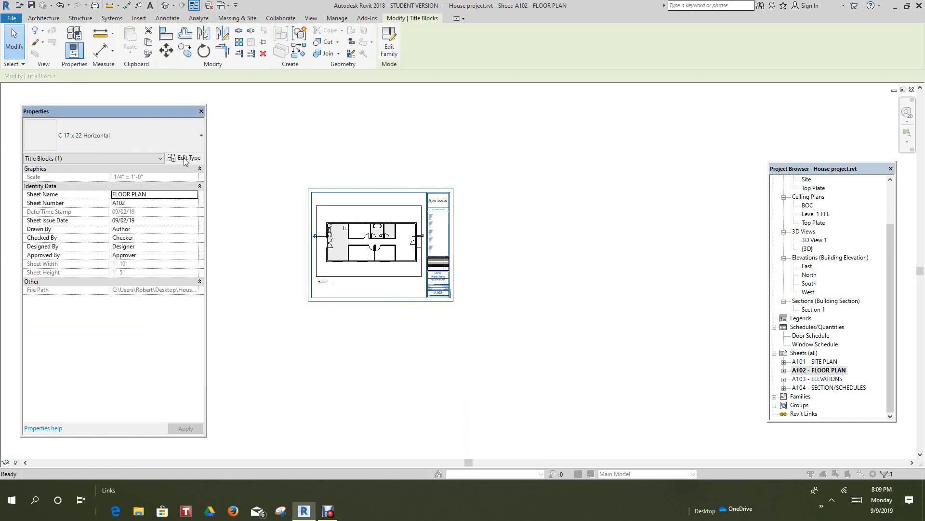
left_click(890, 101)
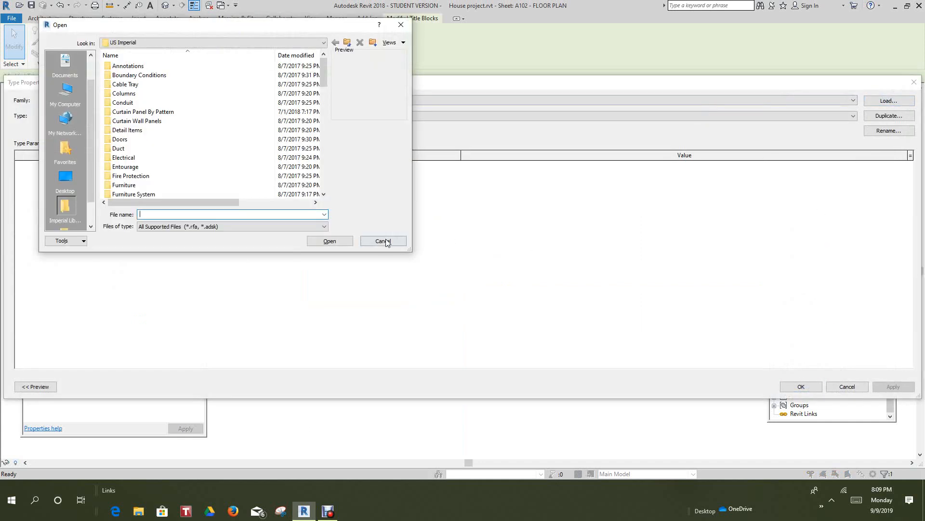
left_click(381, 240)
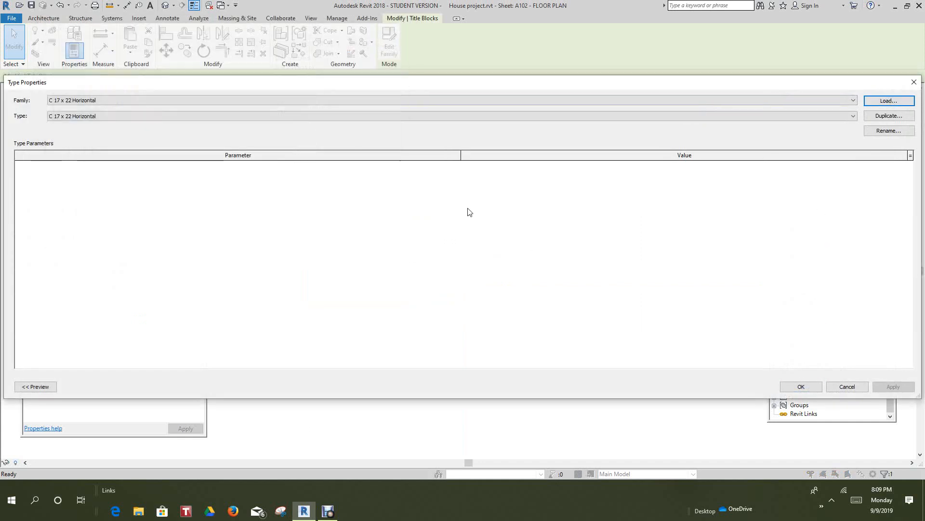
left_click(853, 101)
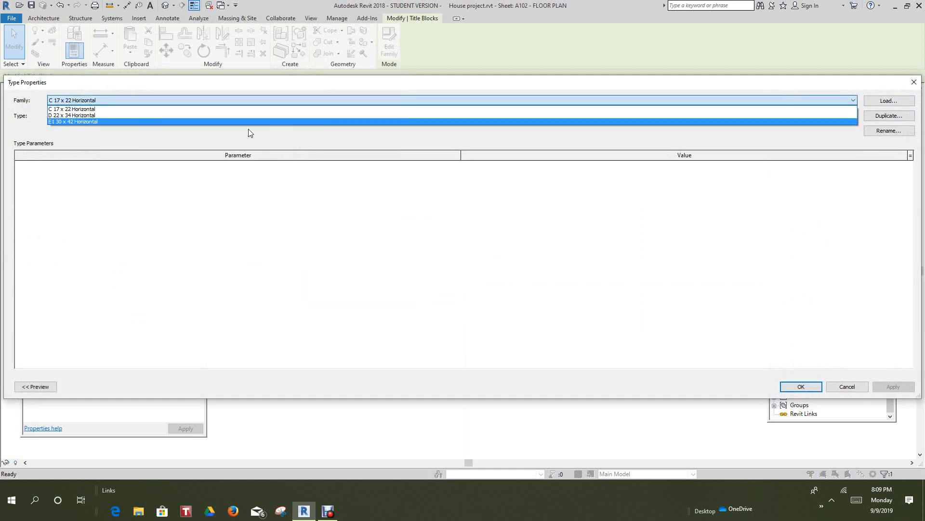
left_click(83, 115)
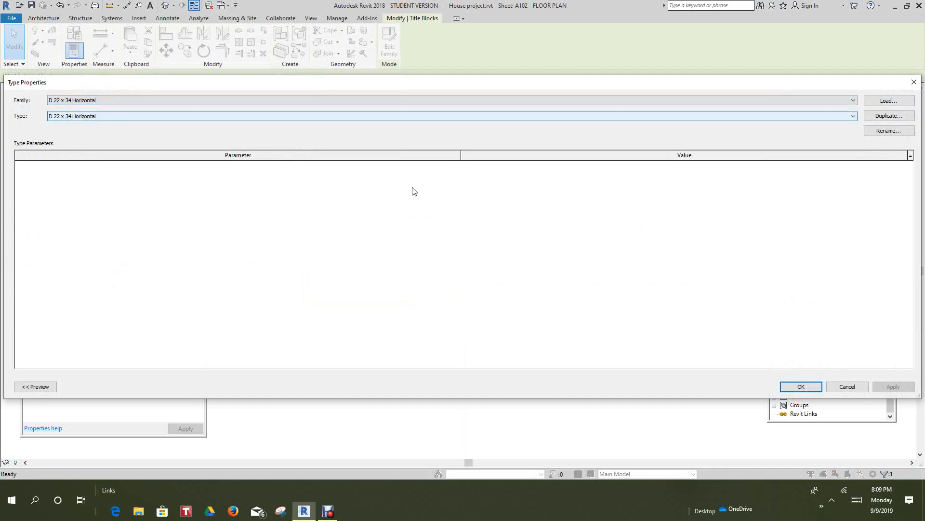
left_click(800, 387)
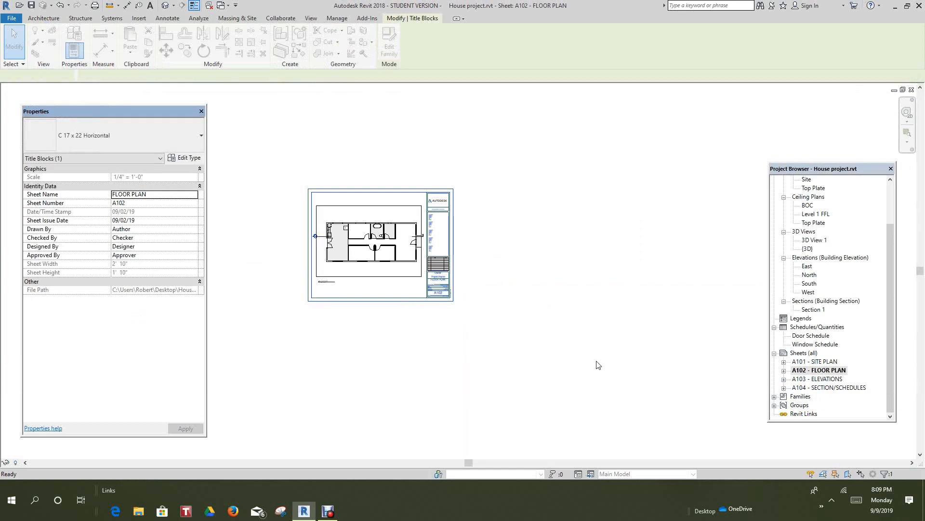
left_click(588, 365)
scroll(378, 243, "up", 2)
scroll(376, 239, "up", 2)
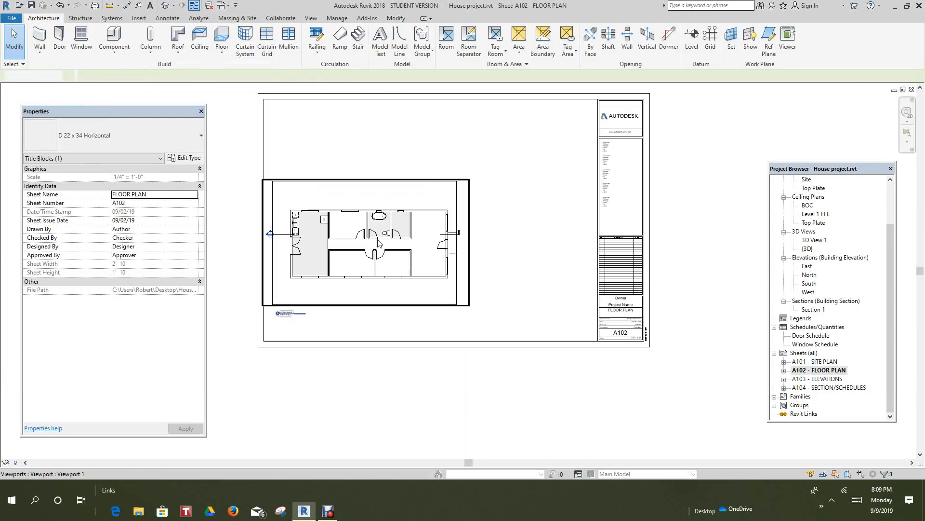
right_click(377, 239)
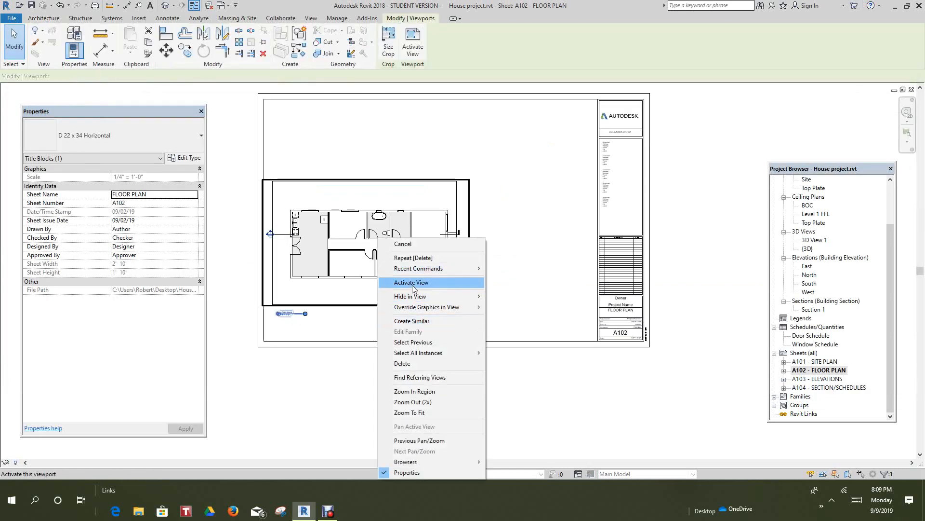
left_click(412, 285)
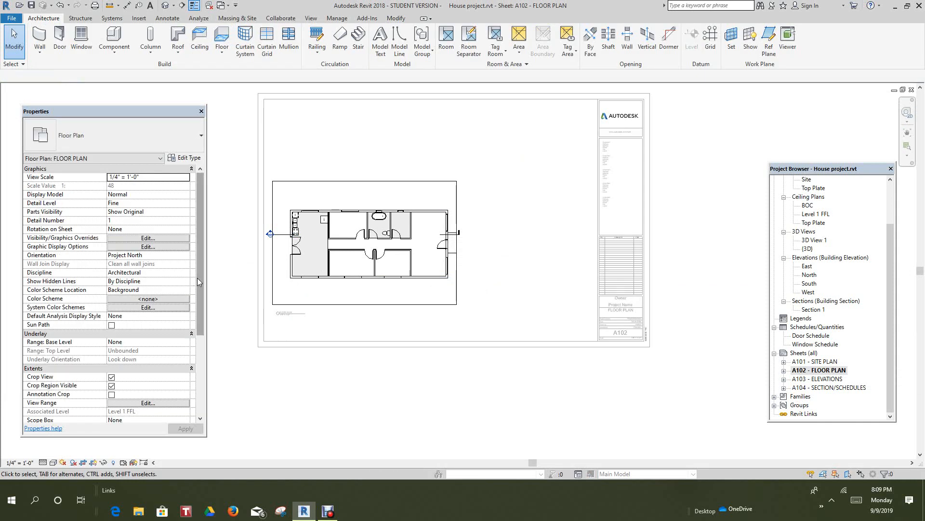
right_click(353, 388)
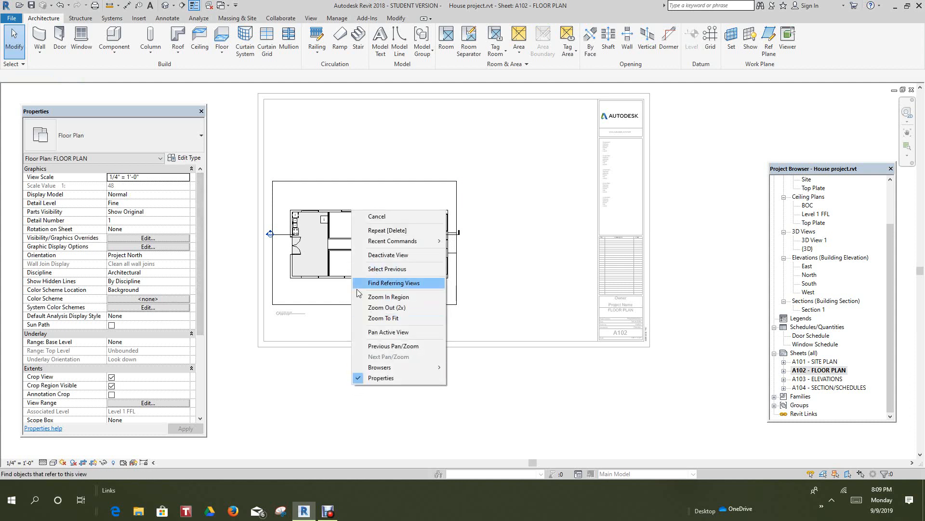
left_click(381, 216)
right_click(381, 385)
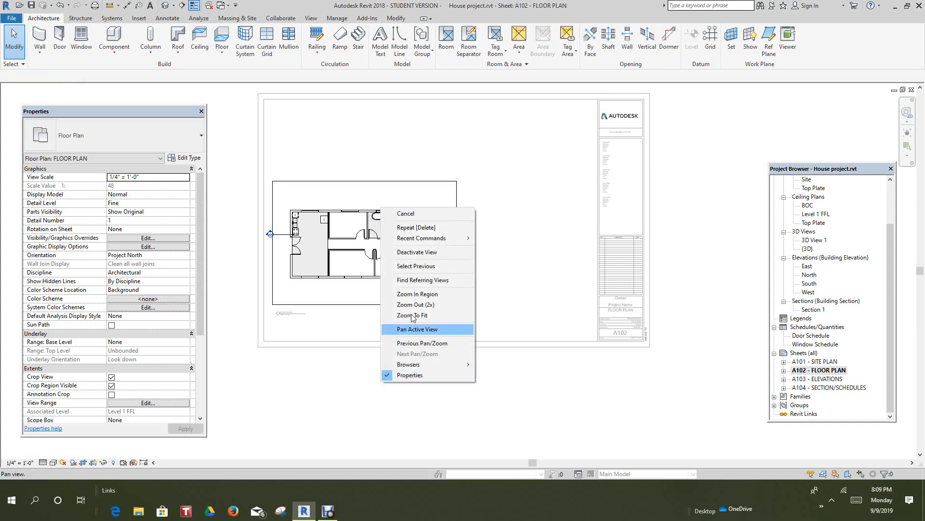
left_click(424, 251)
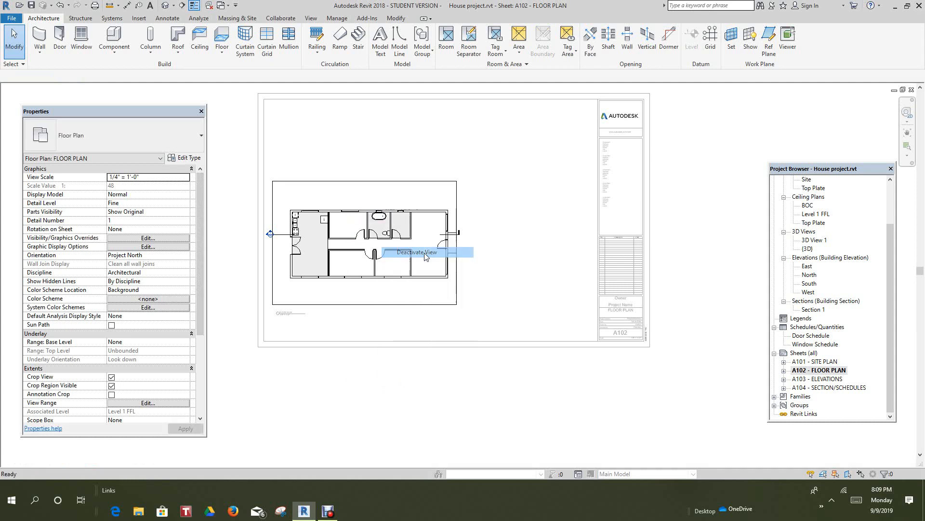
right_click(475, 207)
left_click(499, 212)
right_click(475, 271)
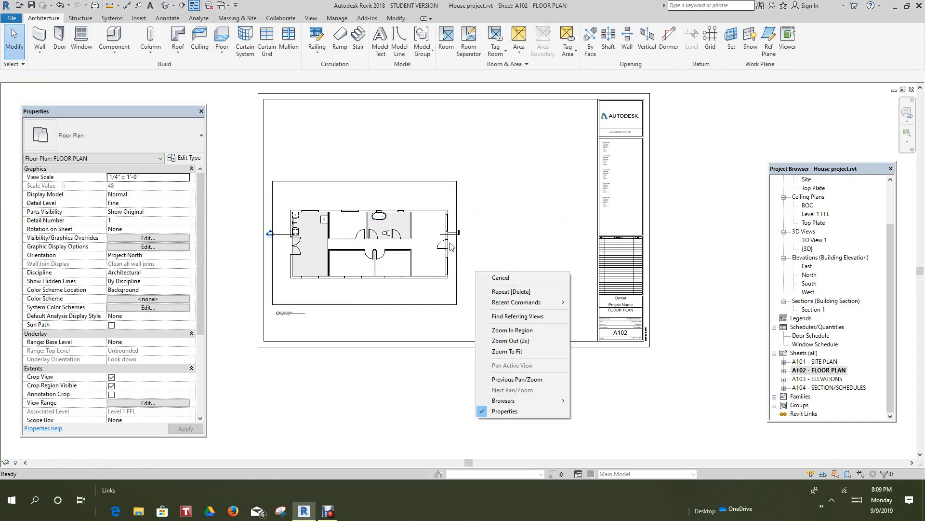
left_click(501, 278)
right_click(477, 208)
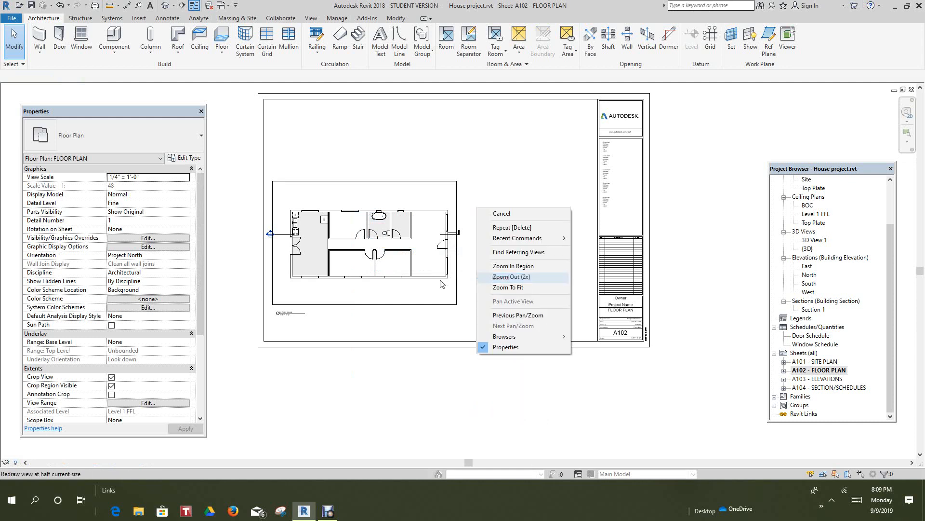
left_click(496, 218)
- Move the floor plan viewport to the middle of the enlarged sheet's drawing area
left_click_drag(448, 223, 517, 200)
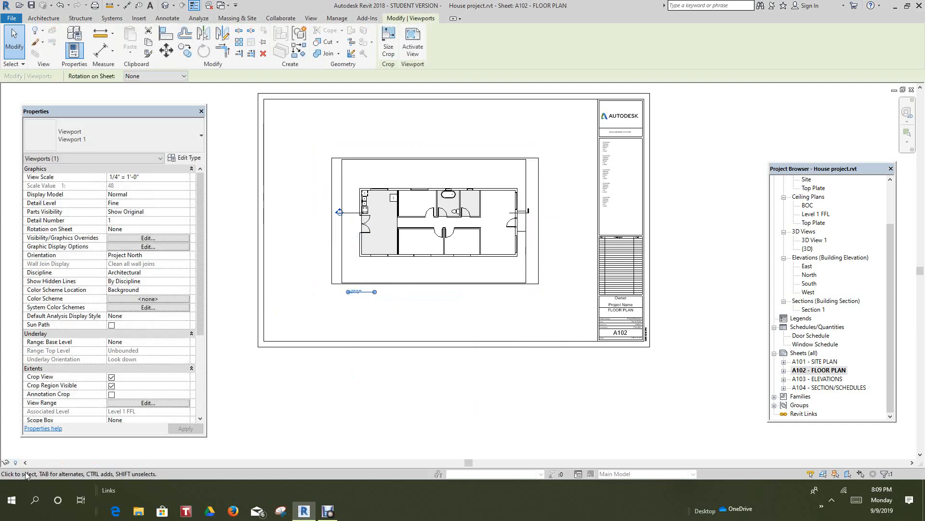
scroll(429, 279, "down", 1)
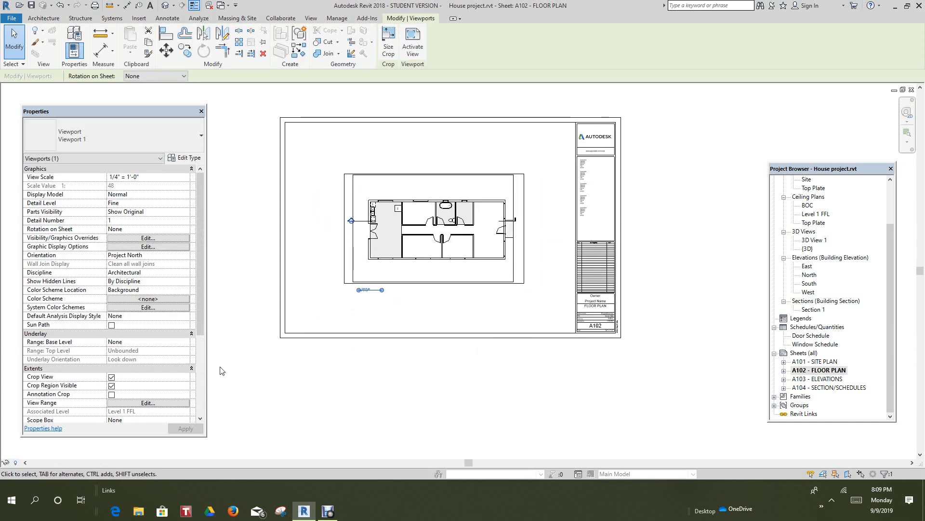
- Open sheet A103 - ELEVATIONS and change its title block to the D 22 x 34 Horizontal family
double_click(835, 379)
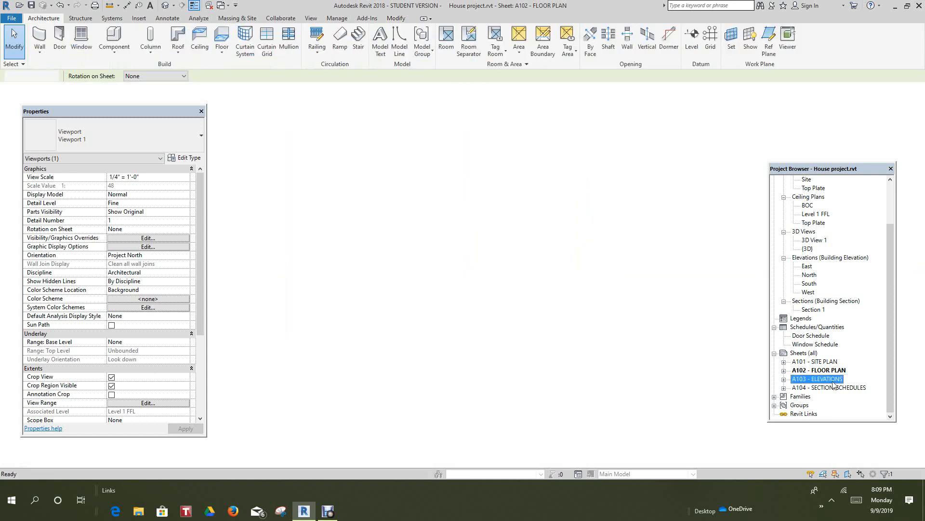
scroll(557, 278, "down", 3)
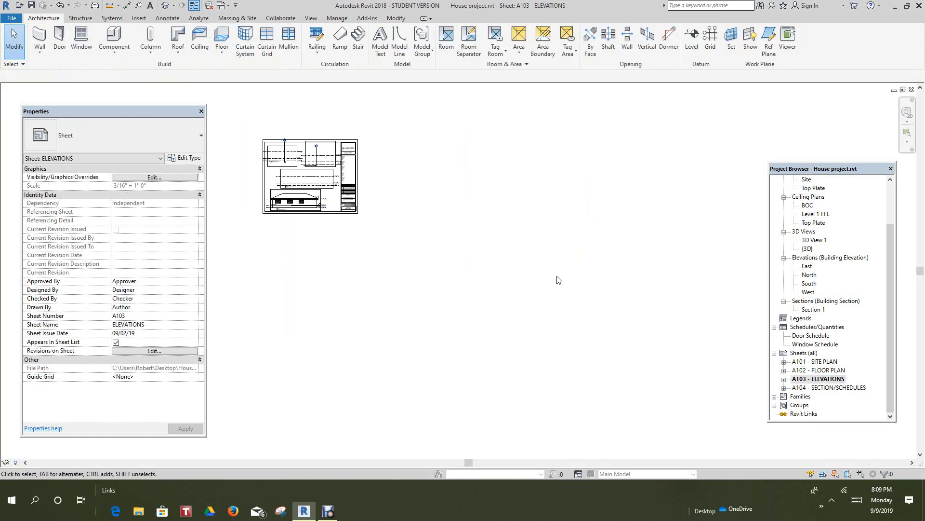
middle_click_drag(477, 259, 581, 311)
scroll(511, 254, "up", 5)
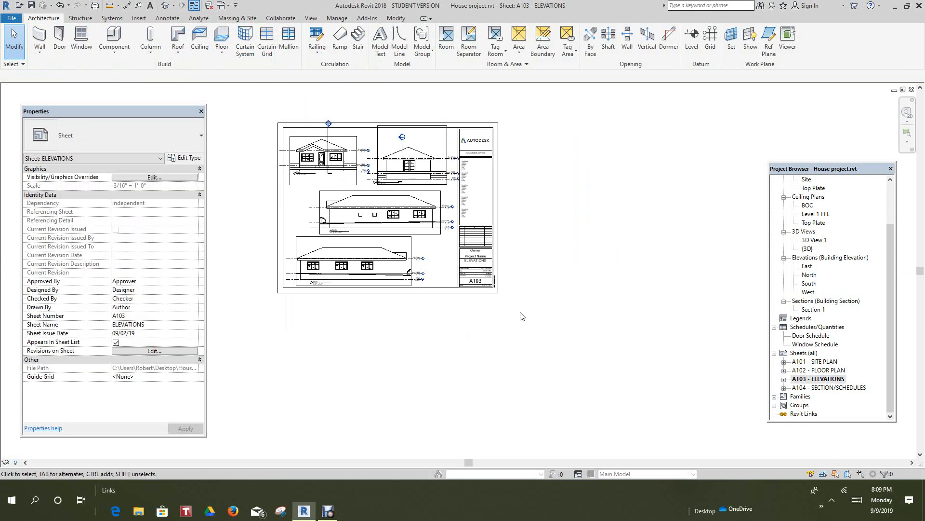
left_click(499, 292)
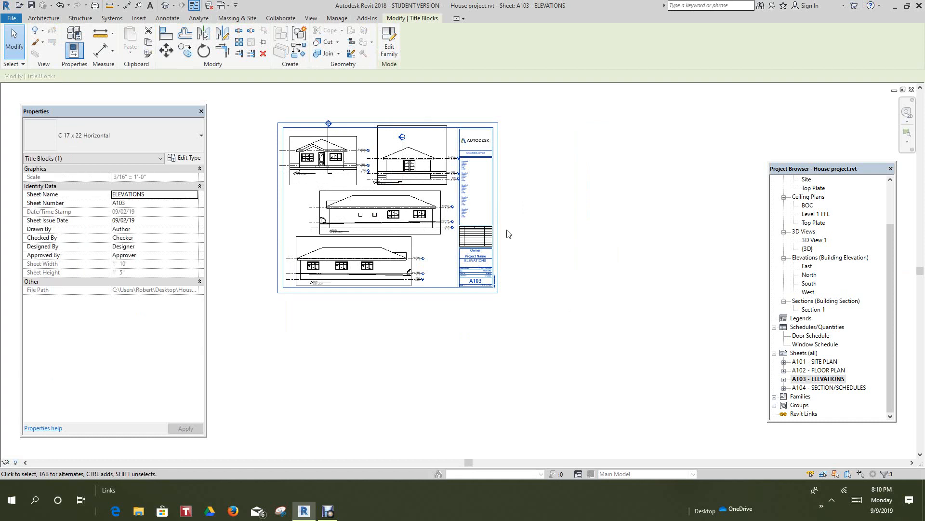
left_click(191, 159)
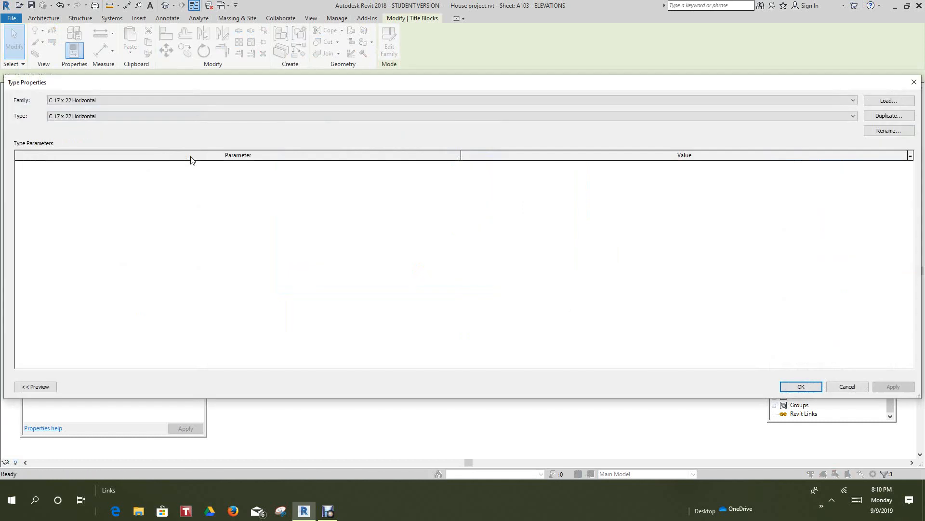
left_click(854, 116)
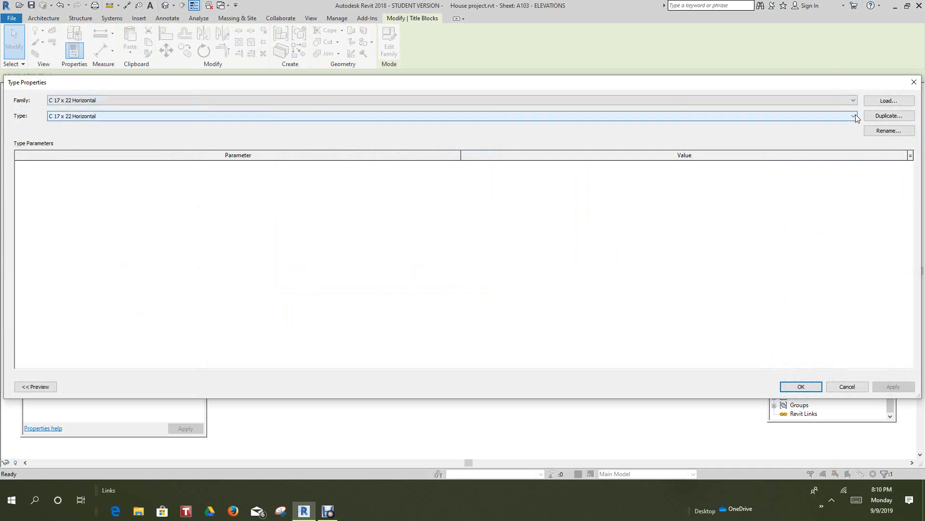
left_click(855, 117)
left_click(853, 100)
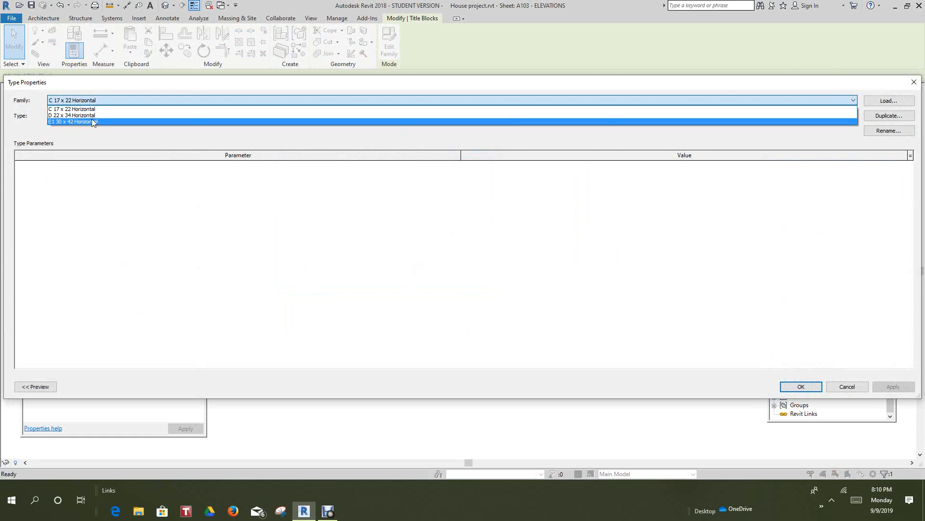
left_click(94, 116)
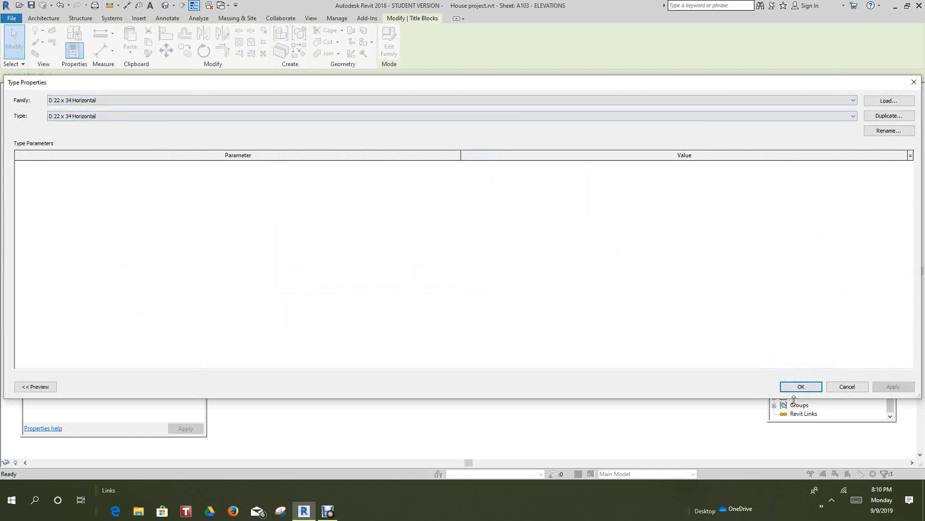
left_click(800, 386)
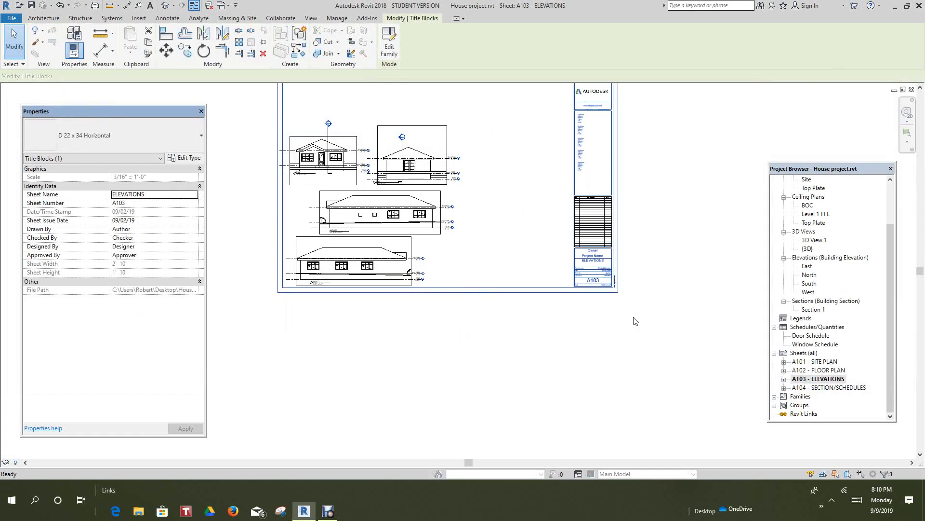
- Spread out the West and East elevation viewports across the upper half of the sheet, with West at the right and East at the left
middle_click_drag(621, 289, 611, 386)
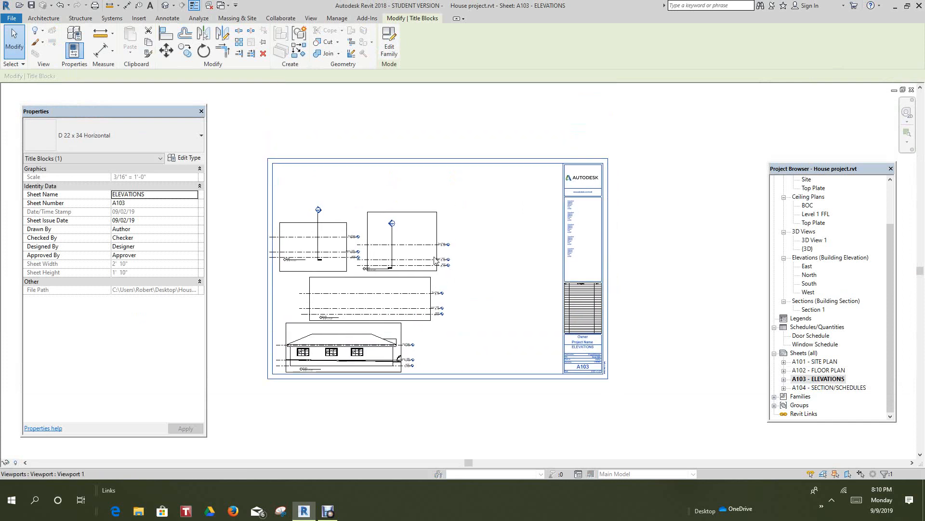
left_click_drag(436, 254, 511, 224)
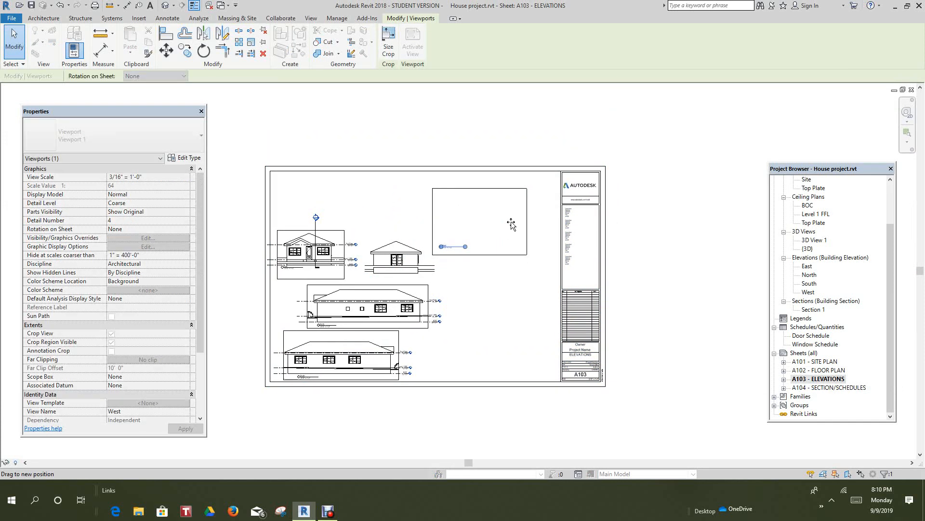
left_click(695, 218)
left_click_drag(343, 267, 379, 241)
left_click(674, 168)
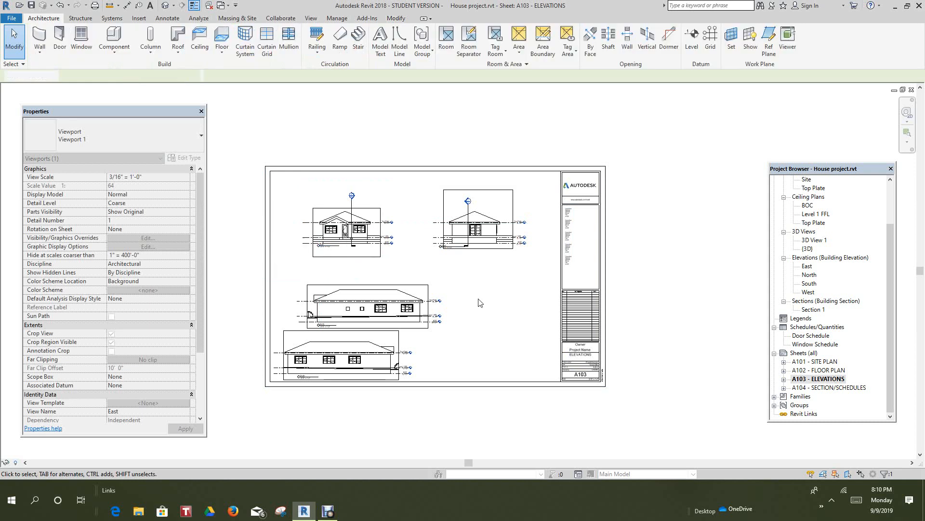
- Place the North elevation viewport to the right of the South elevation and raise both clear of the sheet's lower border
scroll(398, 358, "up", 2)
left_click_drag(434, 301, 592, 363)
left_click(762, 273)
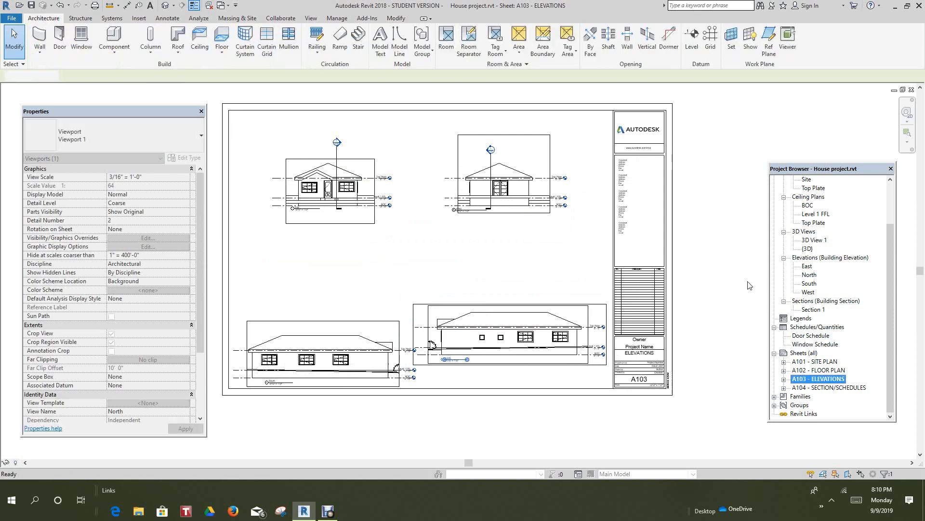
scroll(762, 258, "down", 2)
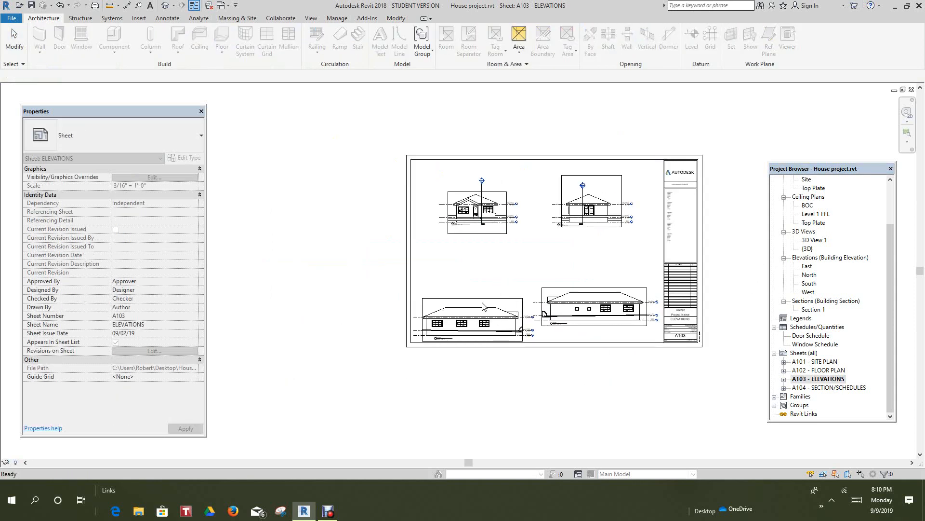
left_click_drag(483, 306, 483, 274)
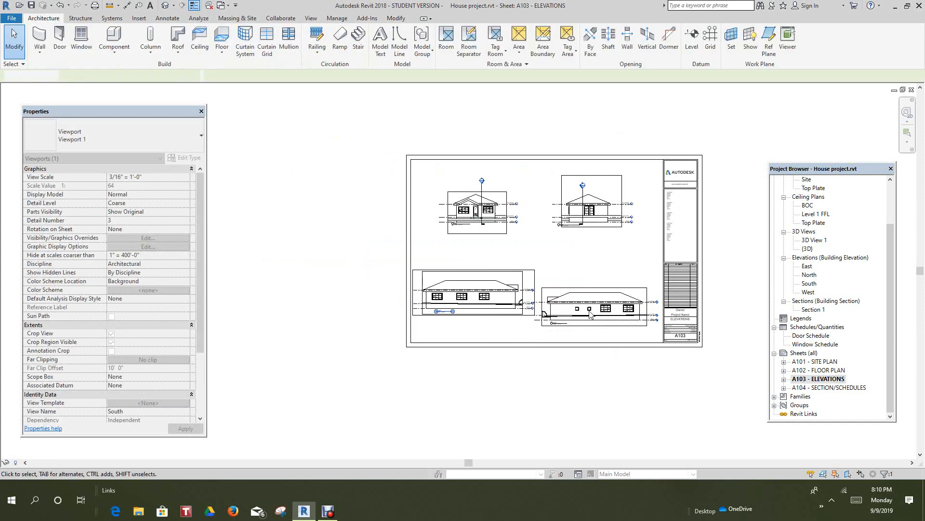
left_click_drag(591, 314, 602, 284)
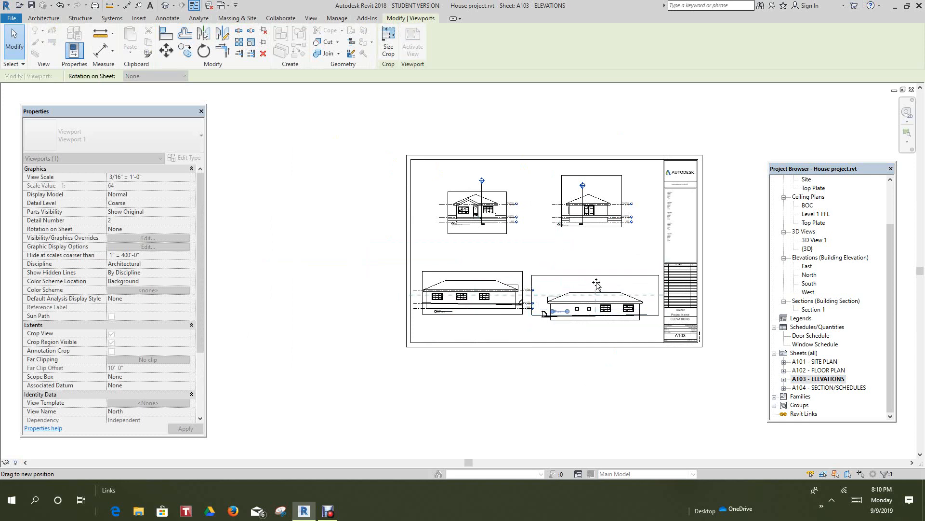
left_click(589, 377)
- Activate the East elevation viewport, set its view scale to 1/4" = 1'-0", and deactivate the view
scroll(469, 229, "up", 1)
scroll(470, 229, "up", 4)
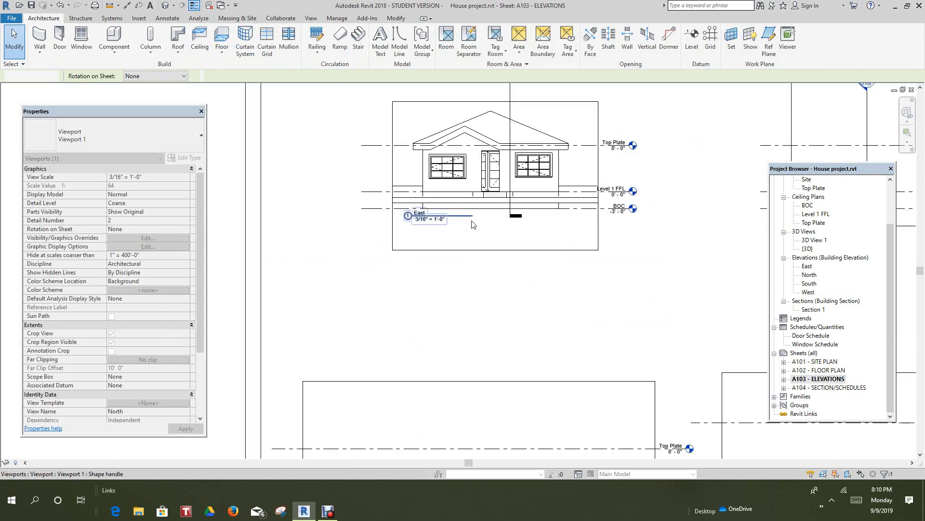
scroll(472, 236, "down", 2)
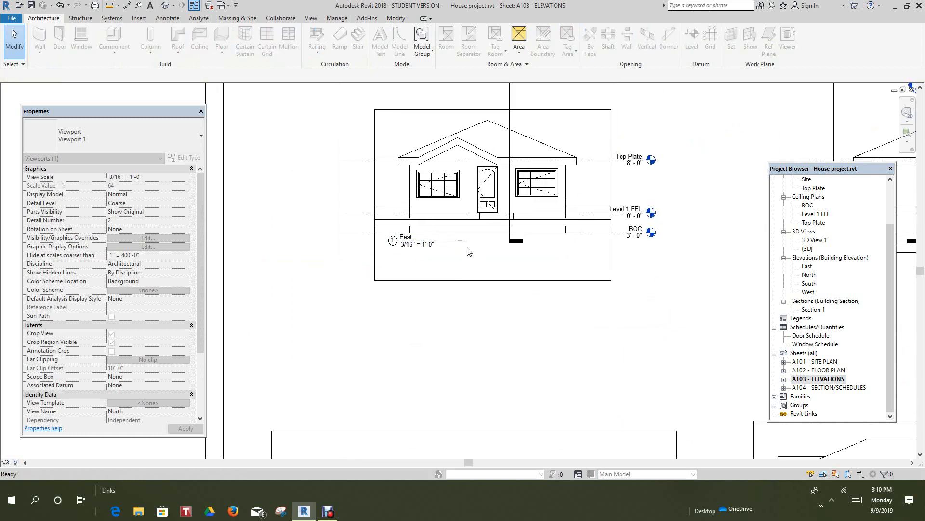
right_click(478, 237)
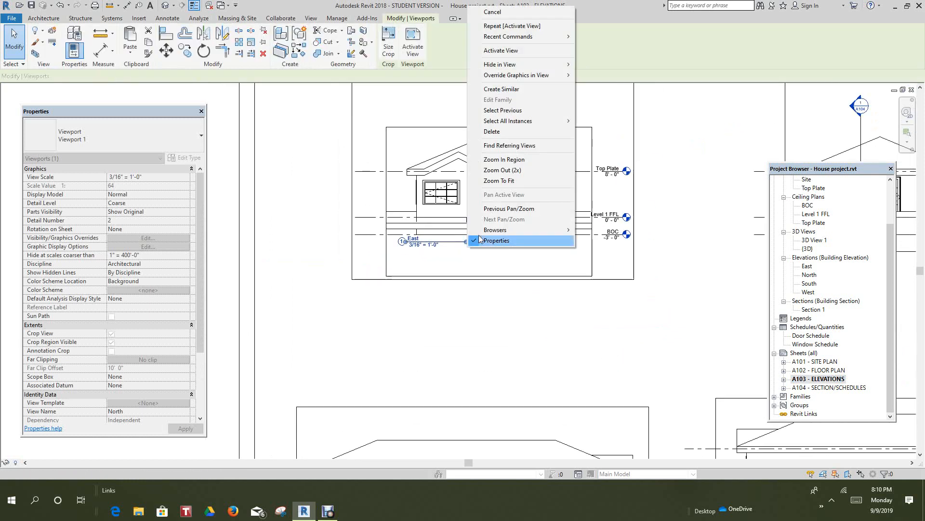
left_click(365, 316)
right_click(369, 262)
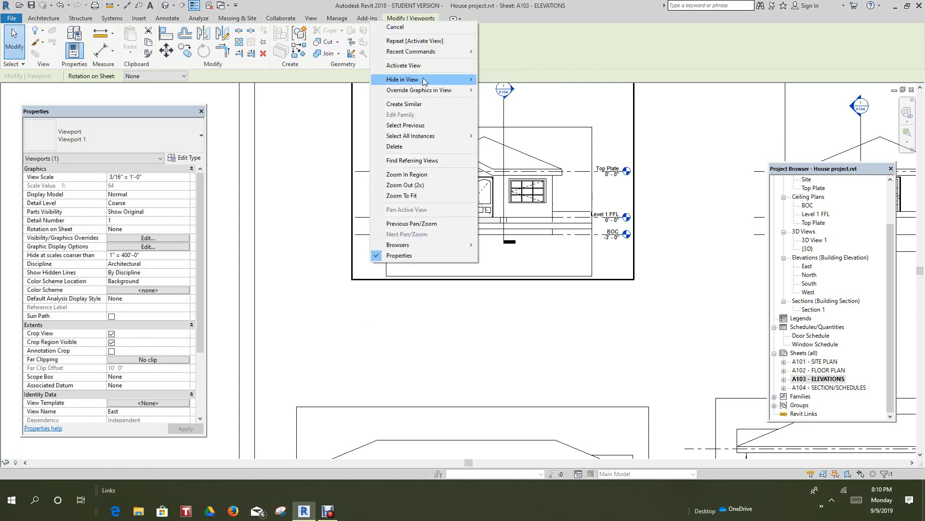
left_click(403, 65)
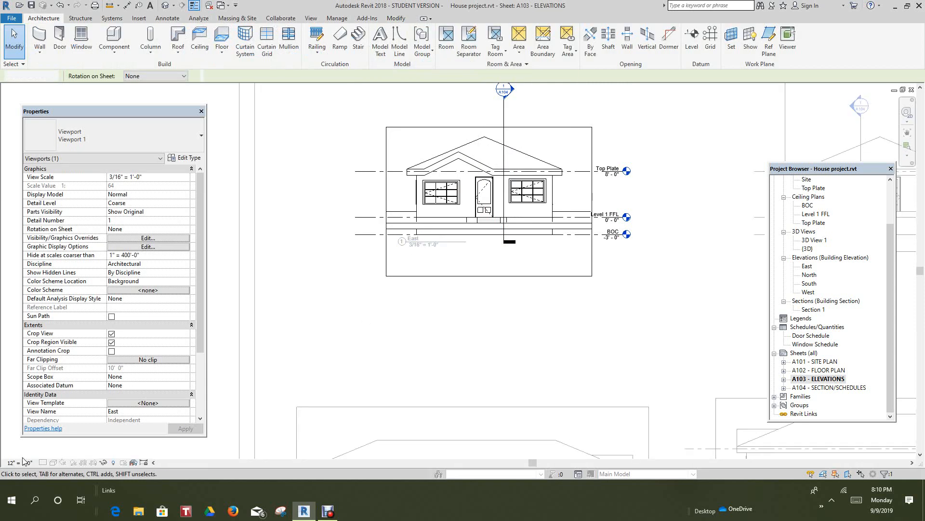
left_click(20, 462)
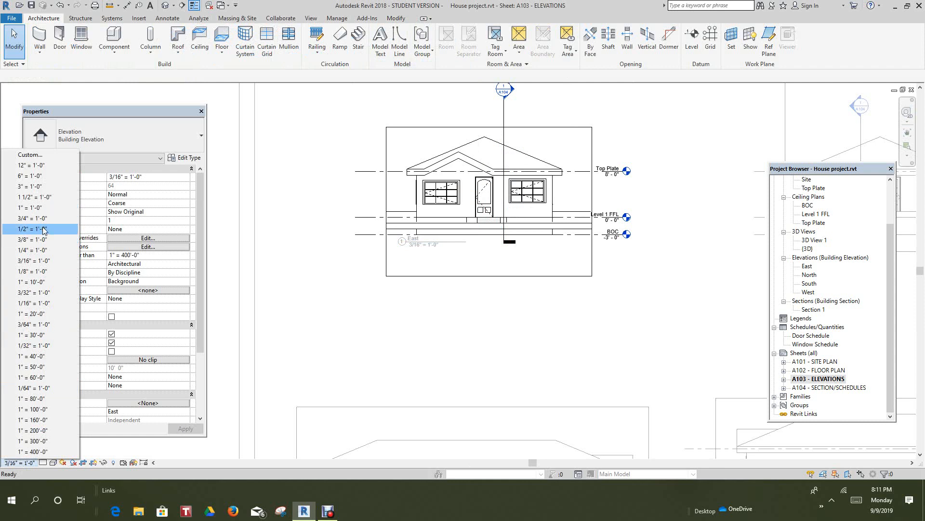
left_click(273, 312)
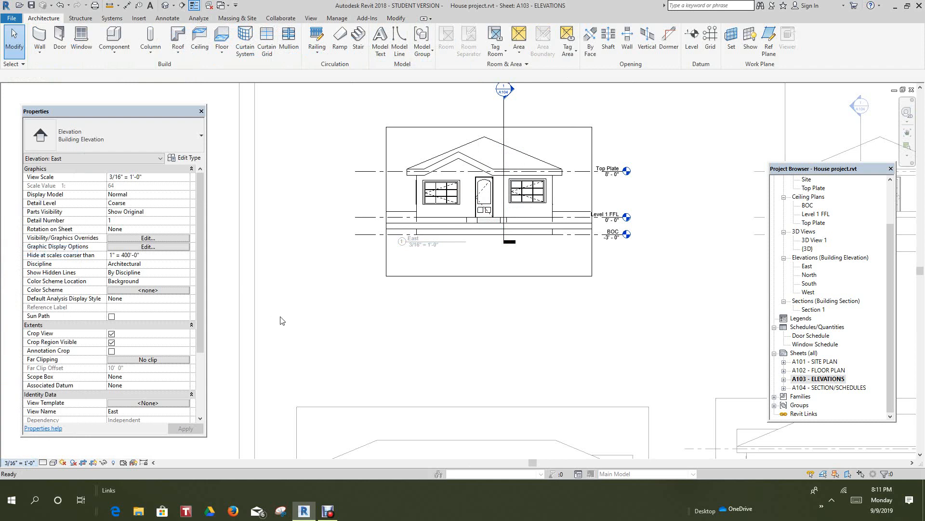
scroll(304, 317, "down", 4)
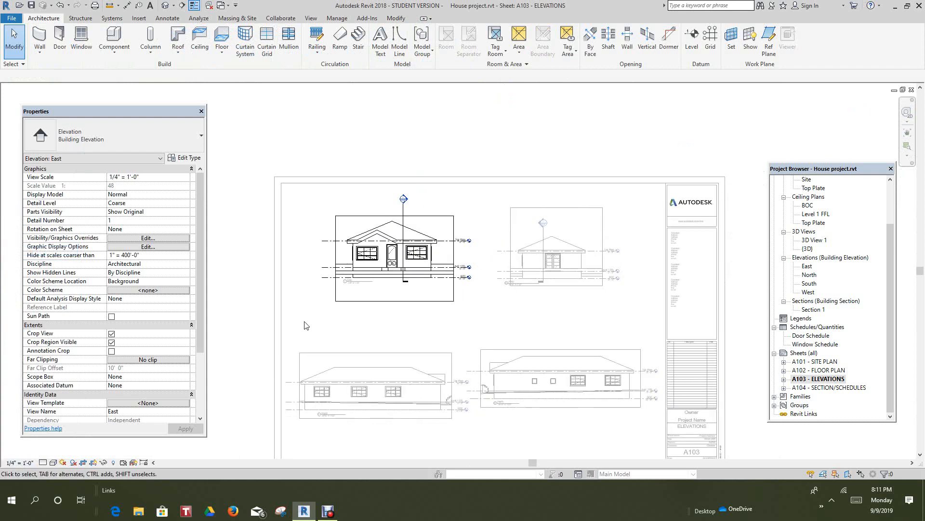
right_click(304, 316)
left_click(338, 191)
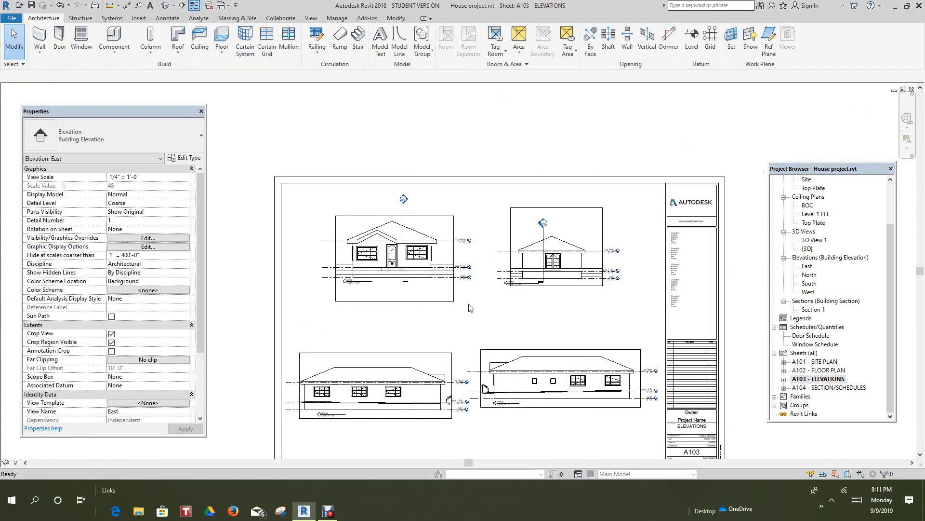
- Activate the West elevation viewport, set its view scale to 1/4" = 1'-0", and deactivate the view
right_click(582, 274)
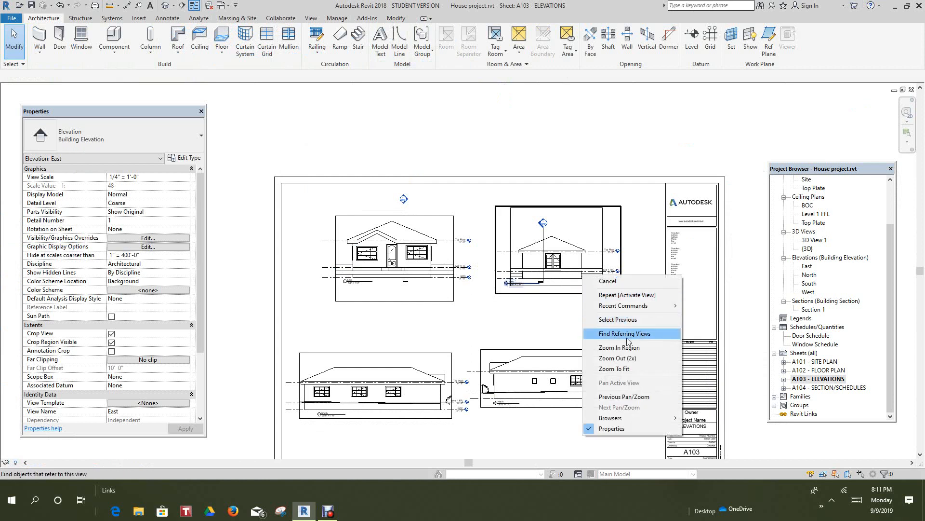
left_click(608, 281)
right_click(568, 233)
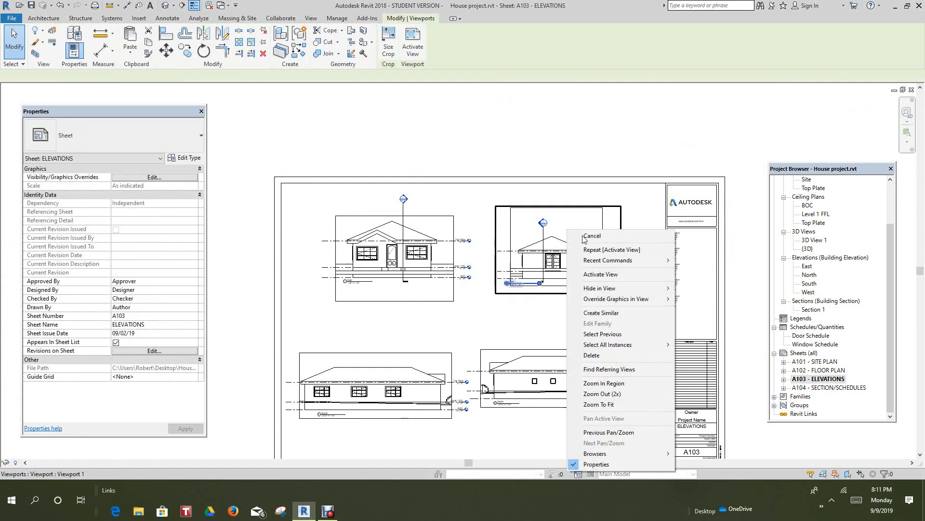
left_click(602, 276)
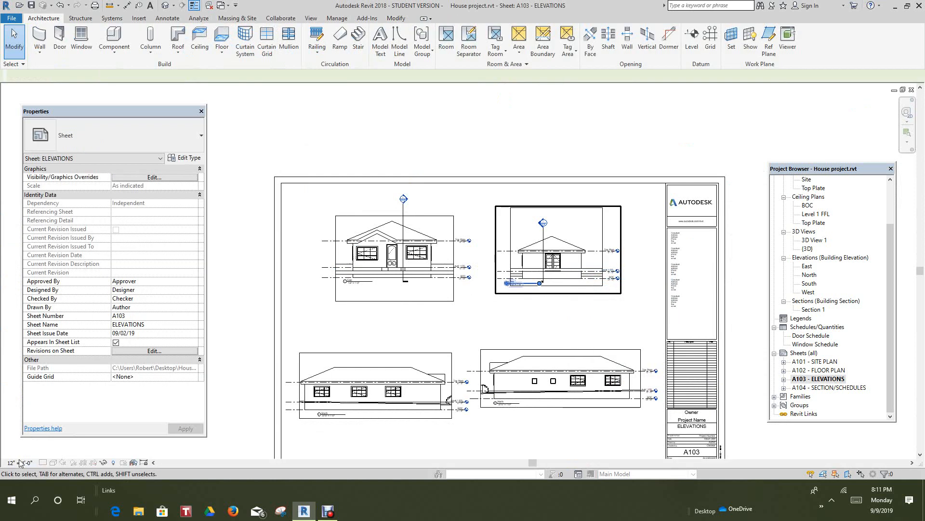
left_click(19, 463)
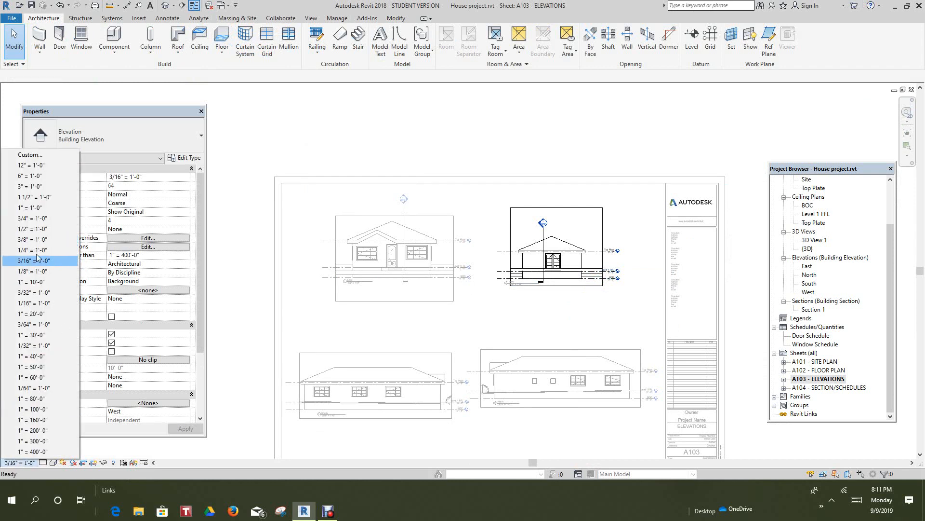
left_click(40, 261)
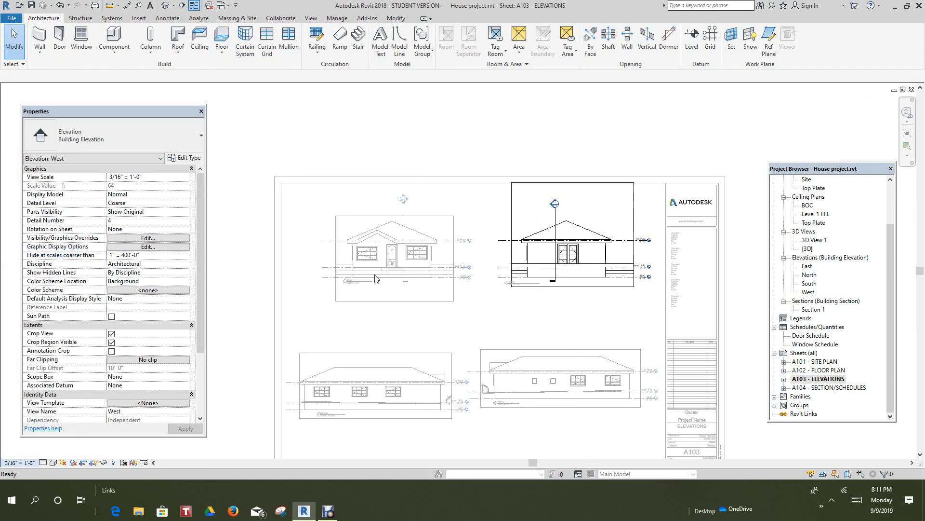
right_click(404, 145)
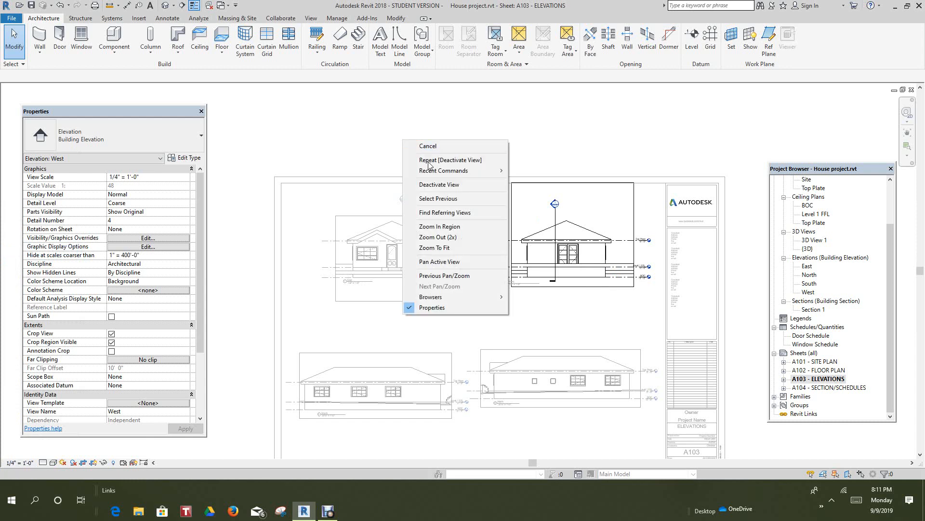
left_click(434, 186)
- Move the East elevation viewport up and to the left, toward the sheet's upper-left corner
scroll(492, 281, "down", 1)
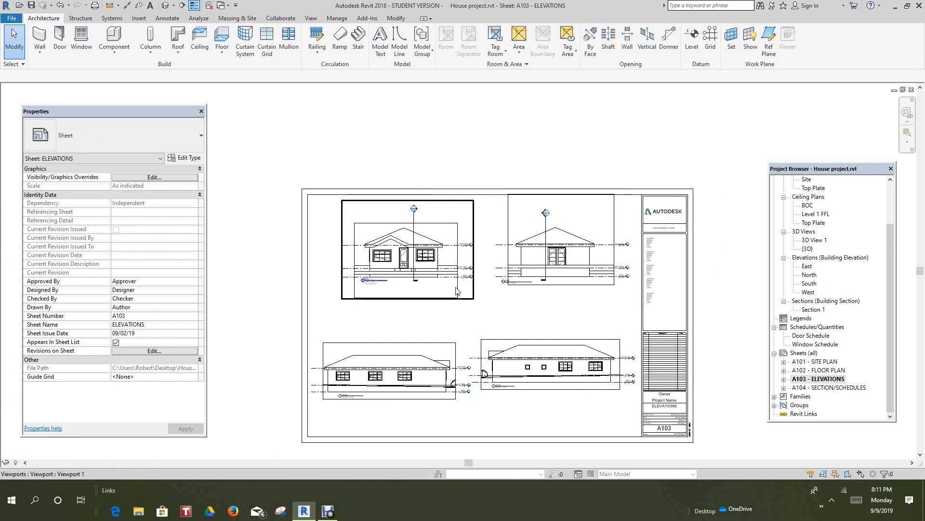
left_click(409, 274)
left_click_drag(408, 272, 428, 284)
left_click(450, 157)
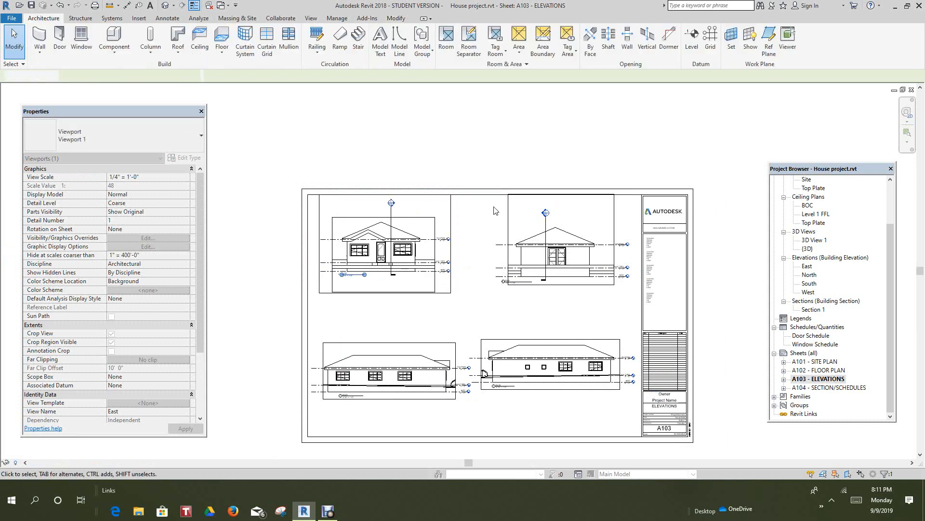
- Activate the North elevation viewport, set its view scale to 1/4" = 1'-0", and deactivate the view
middle_click_drag(488, 353, 300, 320)
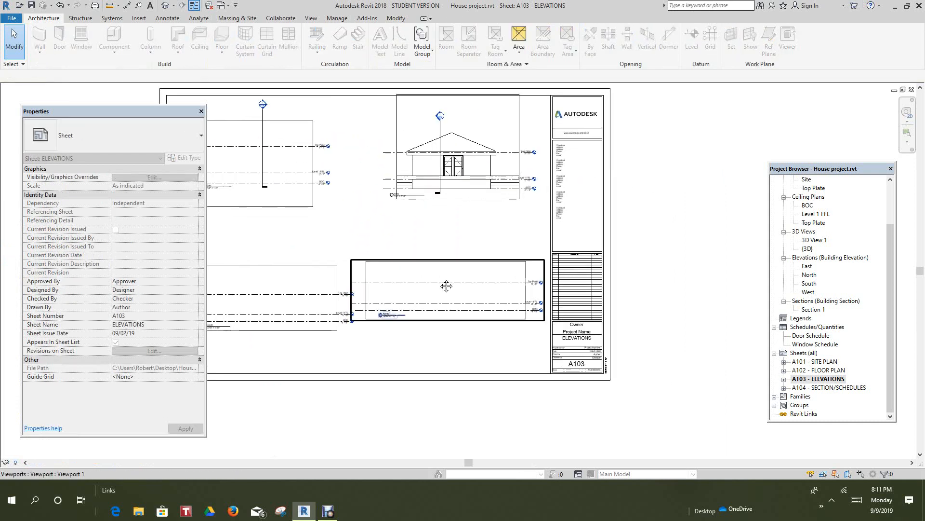
right_click(448, 290)
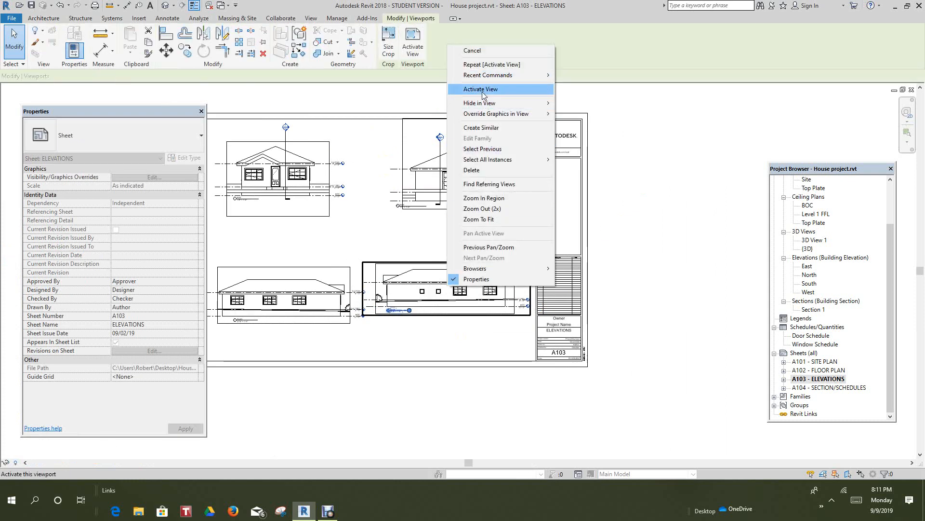
key("Escape")
key("Escape")
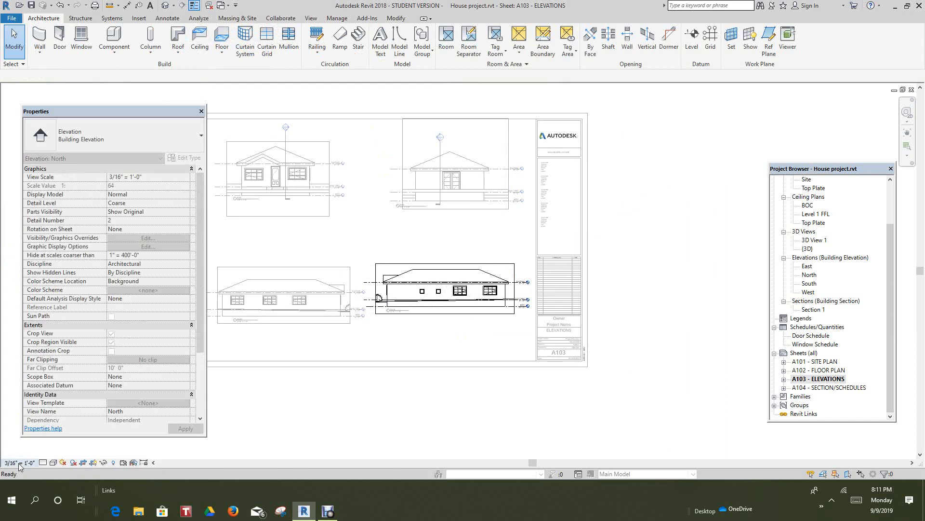
left_click(21, 464)
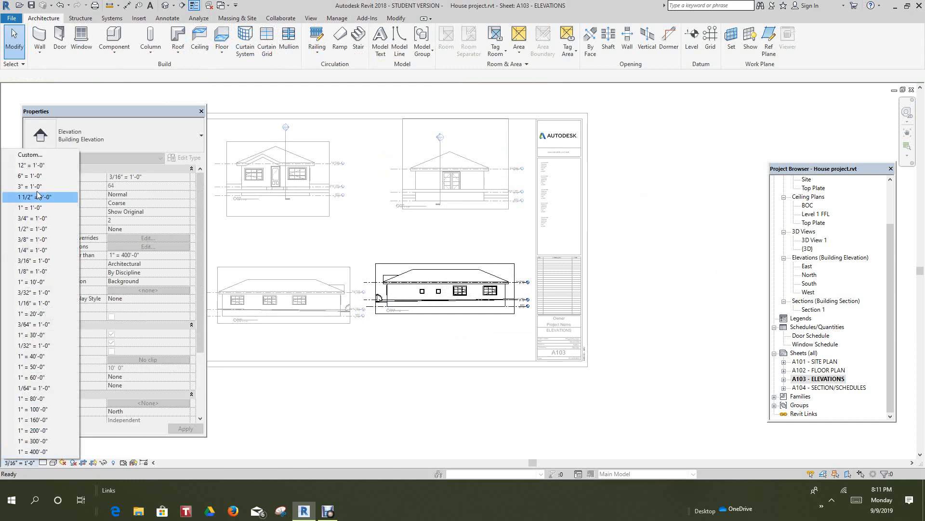
left_click(39, 253)
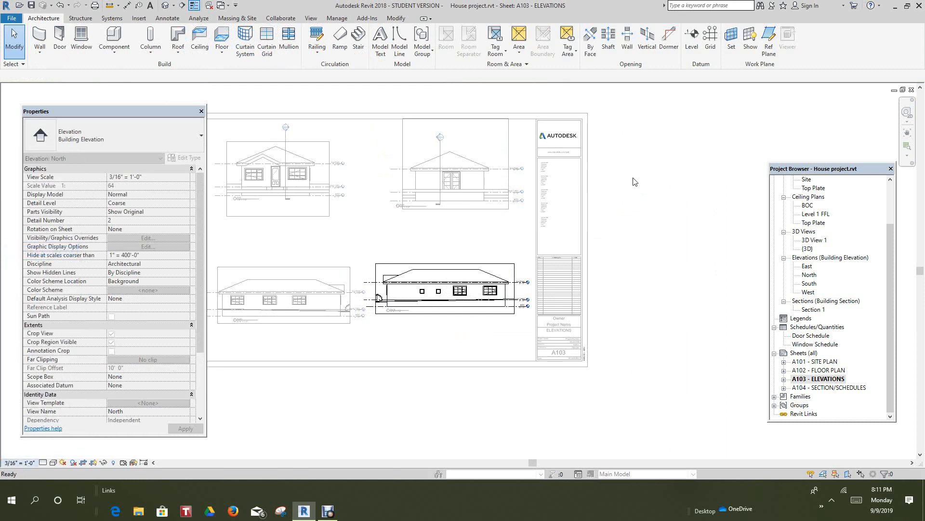
scroll(646, 166, "down", 2)
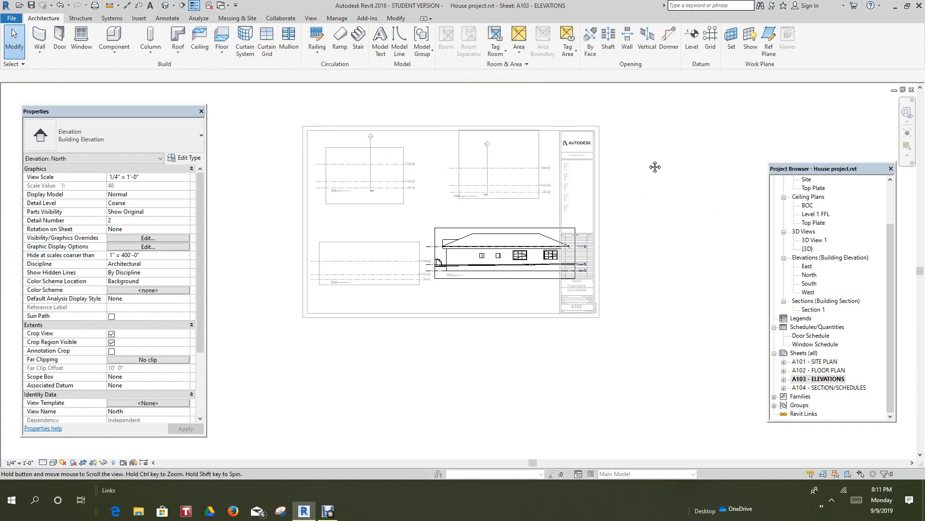
right_click(655, 156)
left_click(679, 202)
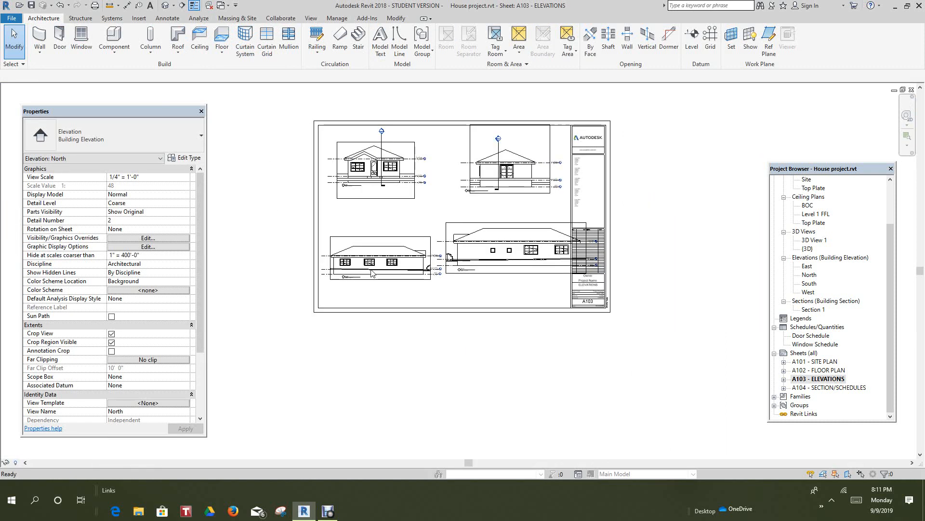
- Activate the South elevation viewport, set its view scale to 1/4" = 1'-0", and deactivate the view
right_click(377, 203)
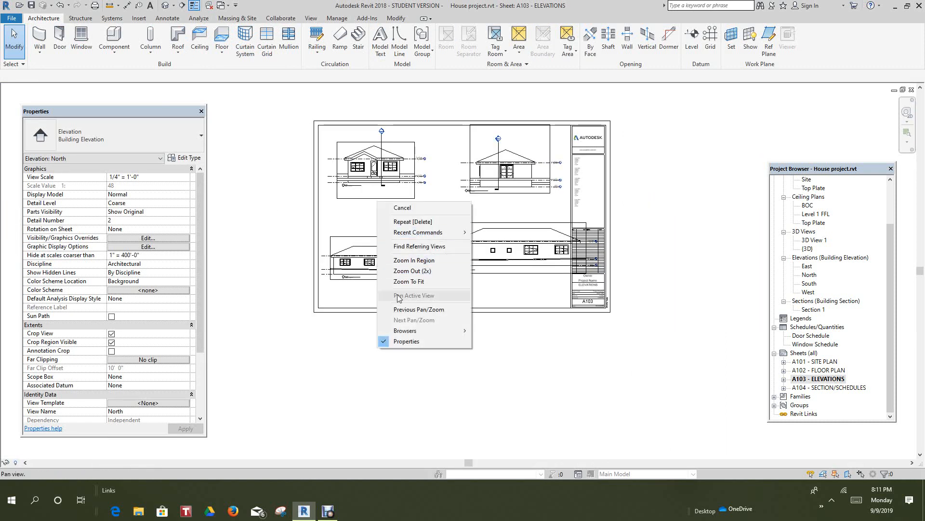
left_click(663, 199)
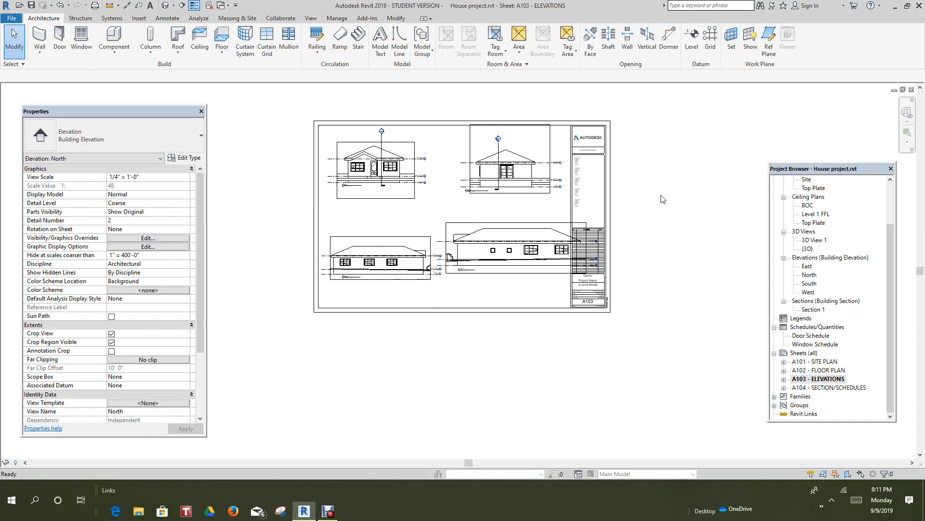
left_click(391, 249)
right_click(391, 250)
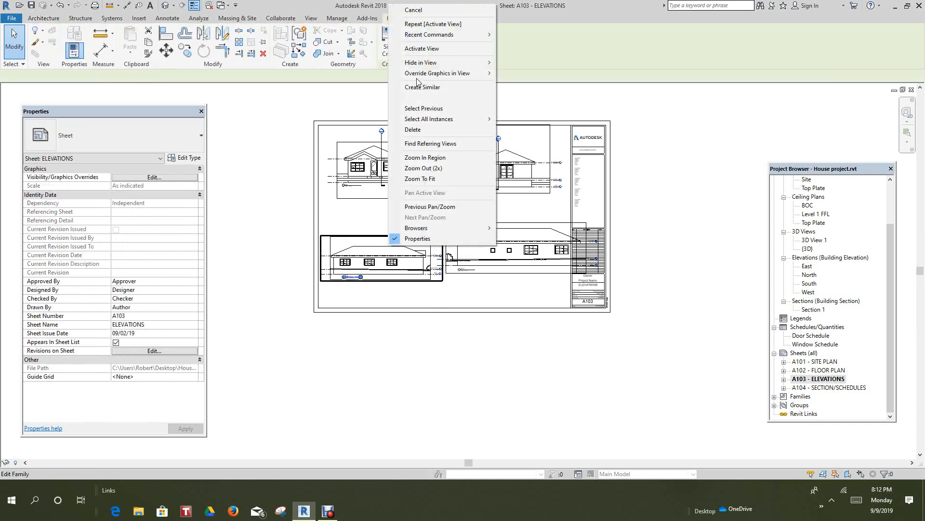
left_click(424, 48)
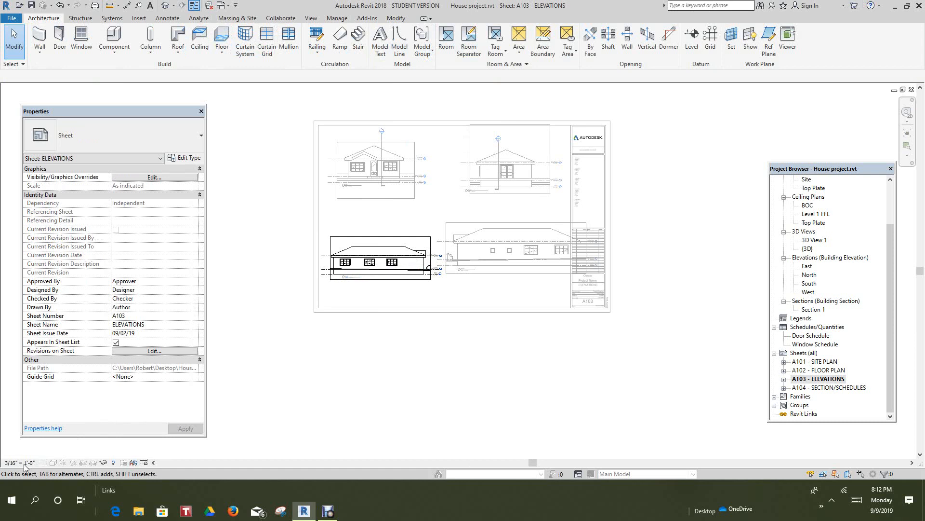
left_click(20, 463)
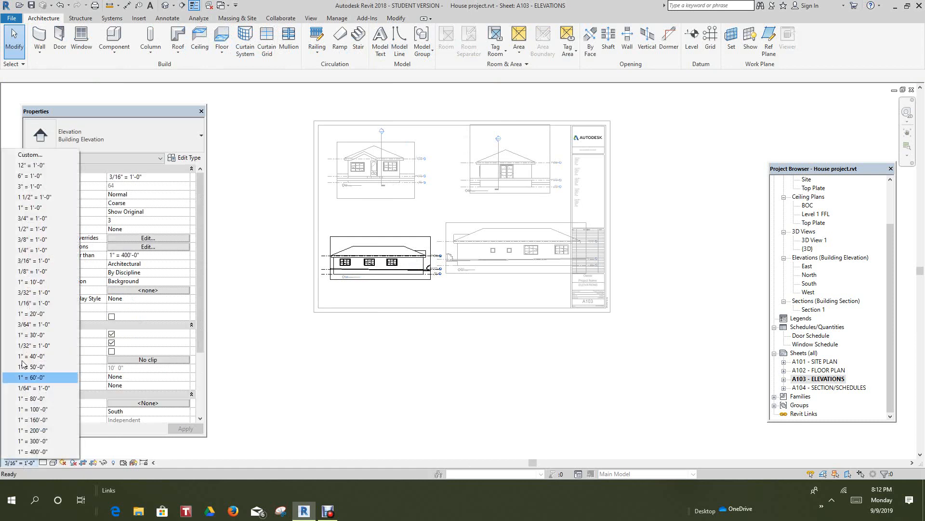
left_click(32, 249)
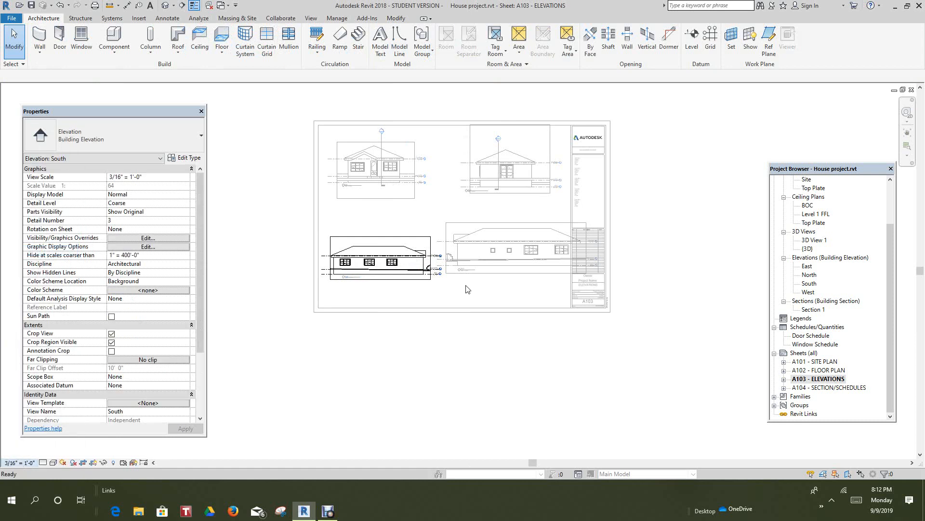
scroll(486, 294, "down", 1)
right_click(489, 293)
left_click(521, 340)
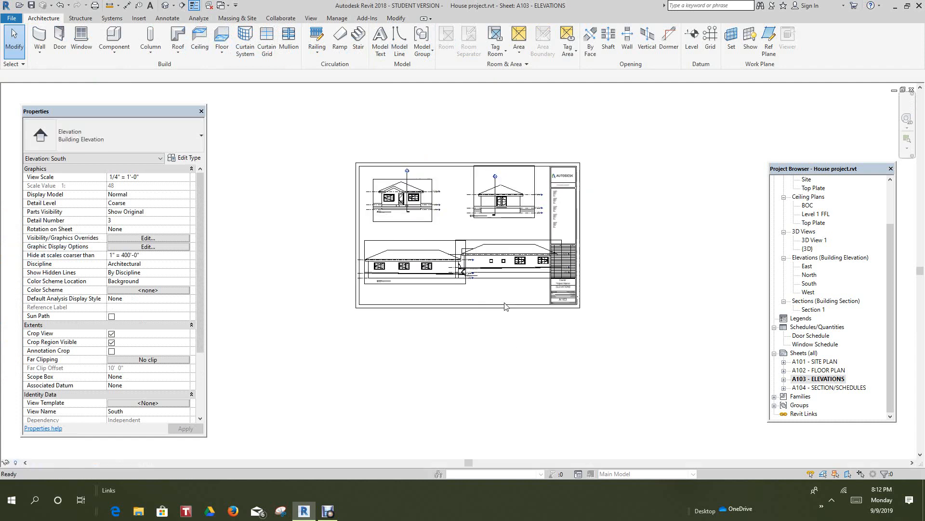
- Examine how the enlarged South and North elevation viewports fit beside each other and against the title block
scroll(463, 285, "up", 5)
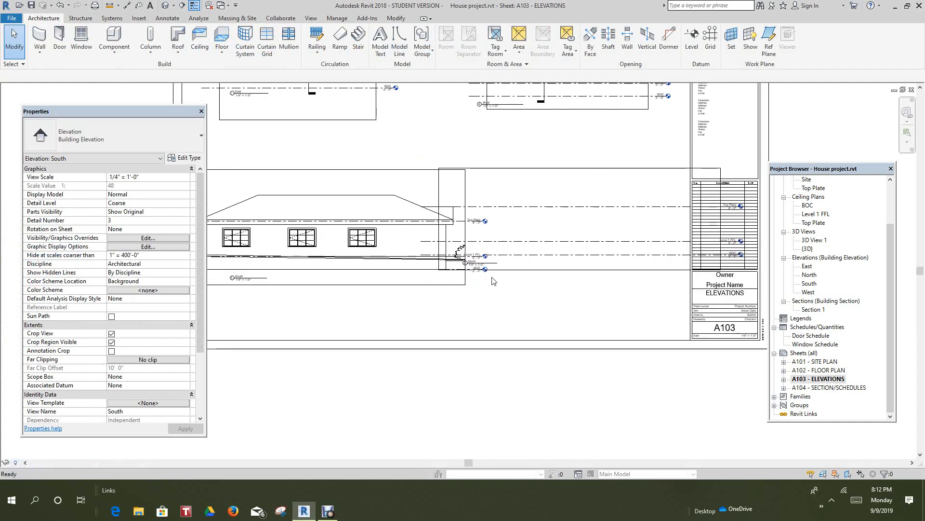
left_click(515, 282)
middle_click_drag(514, 282, 557, 256)
scroll(555, 254, "down", 4)
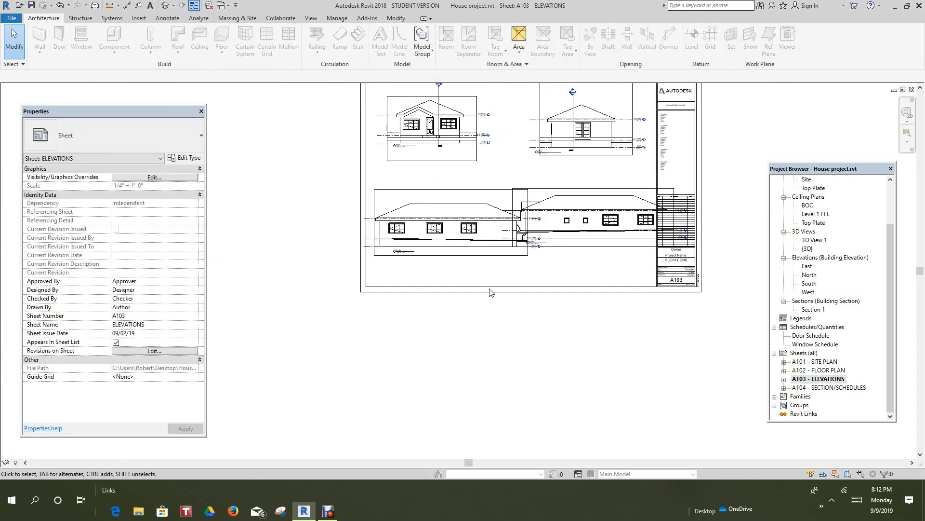
scroll(472, 320, "down", 1)
middle_click_drag(460, 327, 408, 329)
scroll(408, 329, "down", 1)
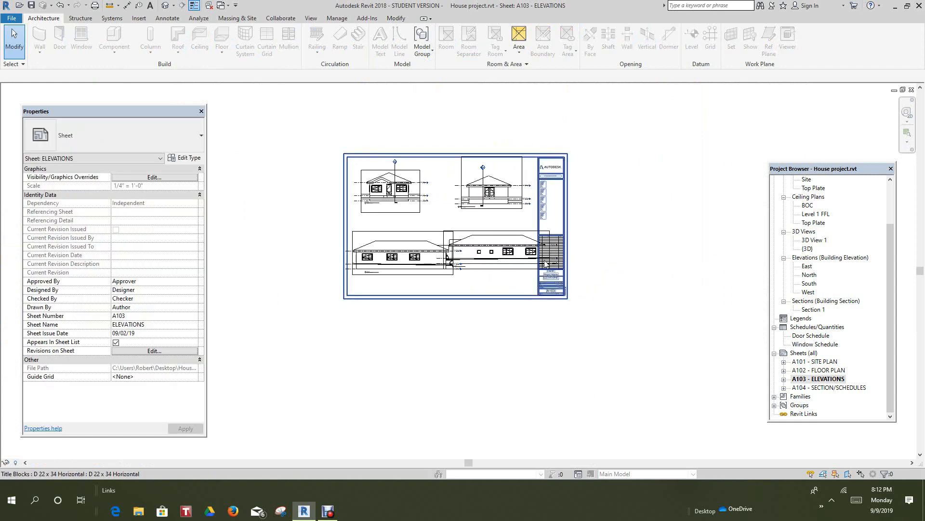
scroll(455, 211, "up", 8)
scroll(455, 211, "down", 8)
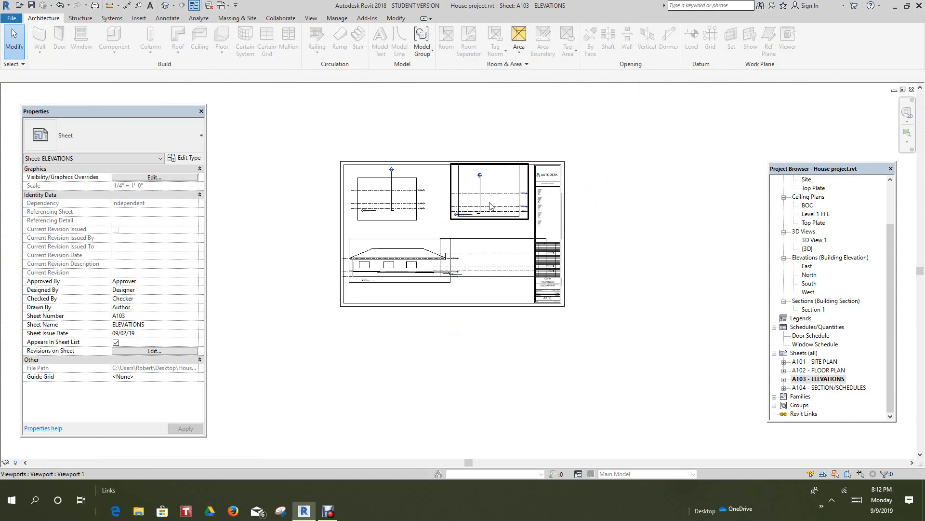
- Move the West elevation viewport off the sheet to the right of the title block to free the upper space
left_click(495, 197)
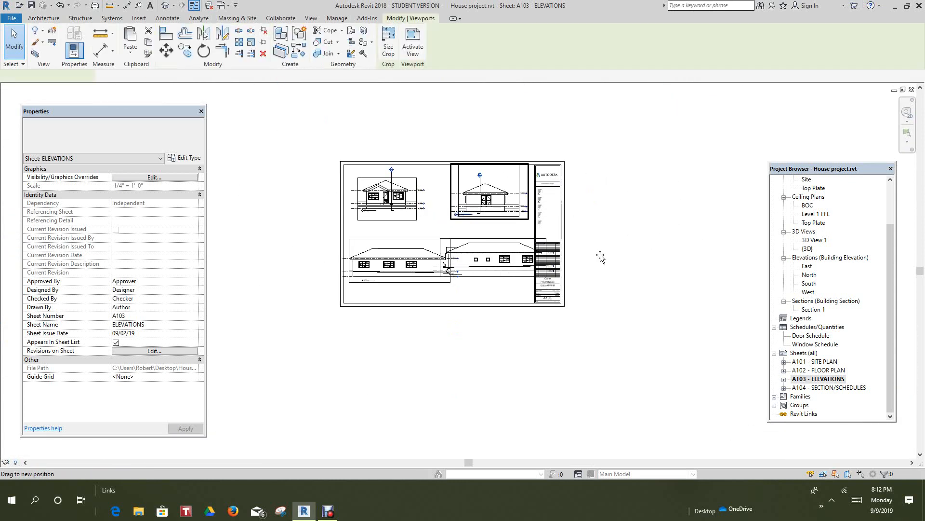
left_click_drag(600, 331, 601, 334)
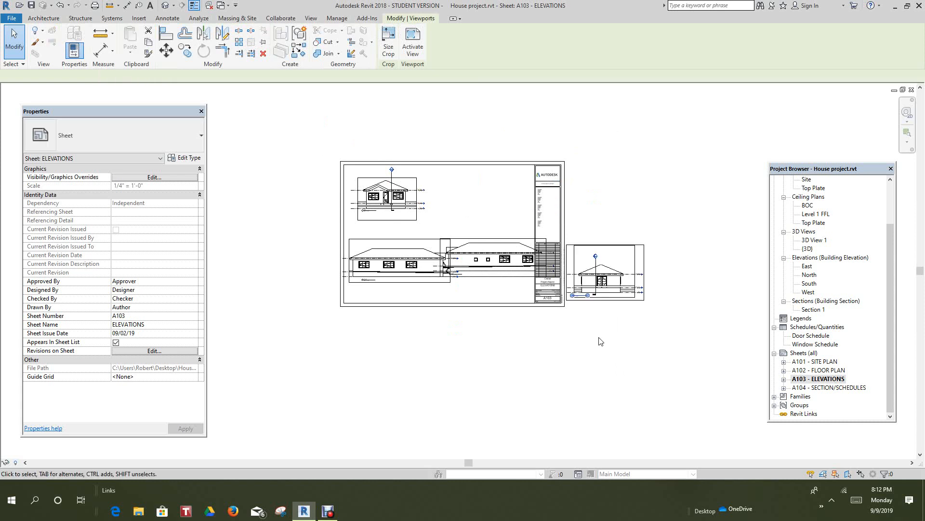
scroll(466, 286, "up", 8)
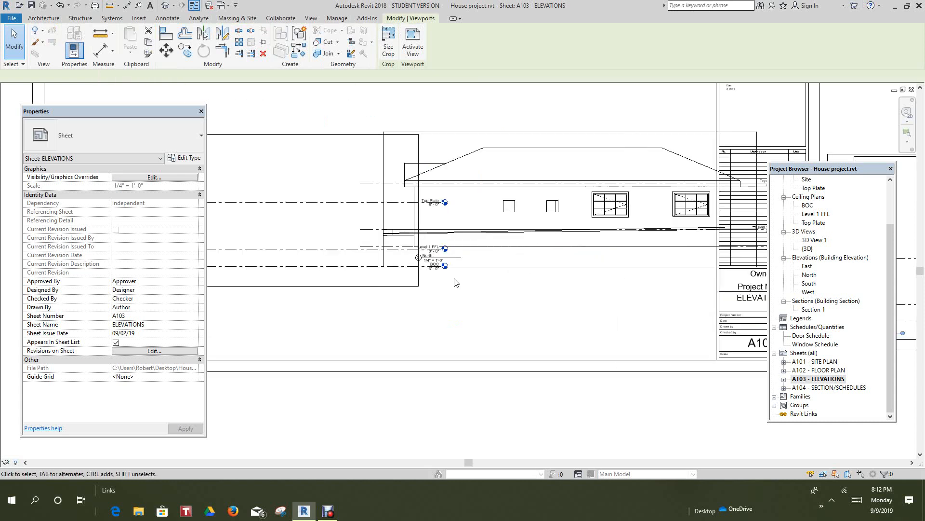
left_click(453, 279)
- Move the North elevation viewport to the sheet's upper half, to the right of the East elevation
scroll(453, 284, "down", 3)
middle_click_drag(443, 294, 455, 317)
scroll(463, 309, "down", 4)
scroll(481, 303, "up", 3)
scroll(484, 303, "down", 1)
scroll(484, 303, "down", 1)
scroll(475, 292, "down", 1)
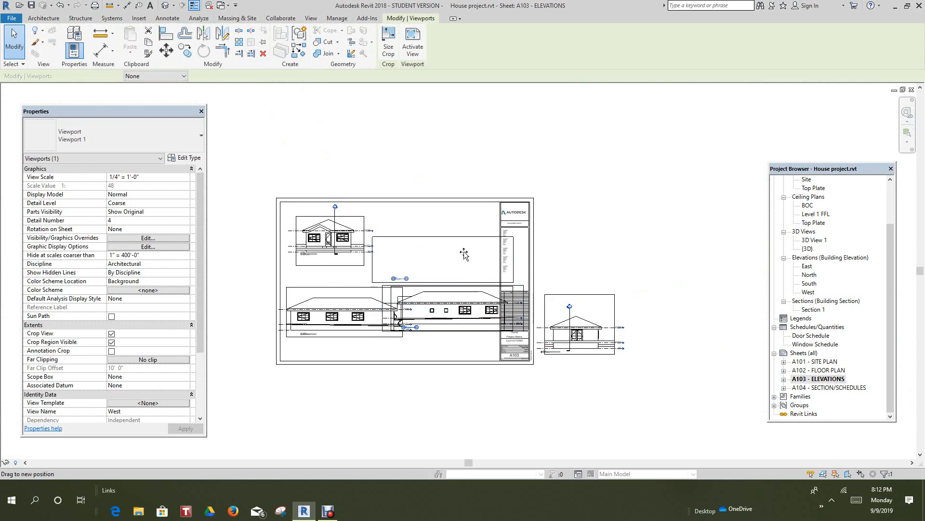
left_click(638, 219)
middle_click_drag(548, 344, 580, 289)
middle_click_drag(428, 288, 381, 189, "ctrl")
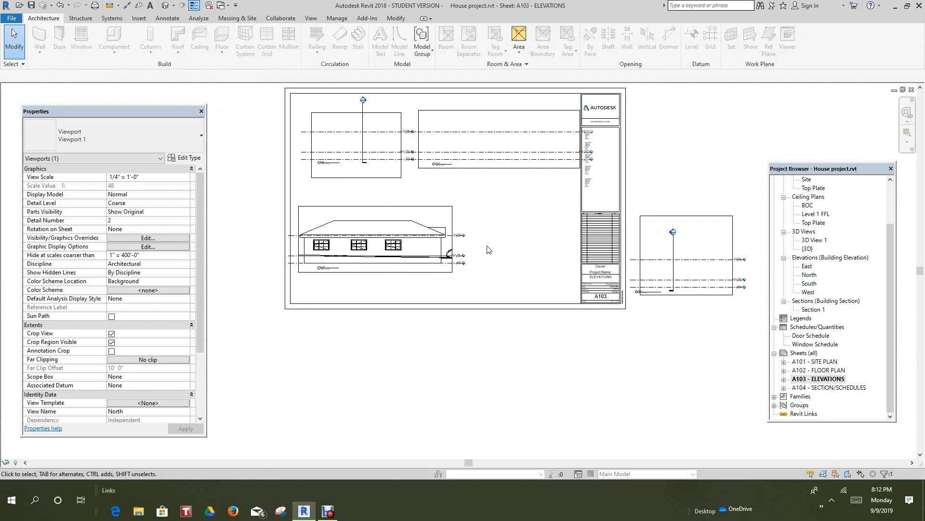
- Place the West elevation viewport back on the sheet, to the right of the South elevation in the lower half
left_click(684, 261)
left_click_drag(550, 239, 513, 237)
left_click(513, 356)
key("z")
key("f")
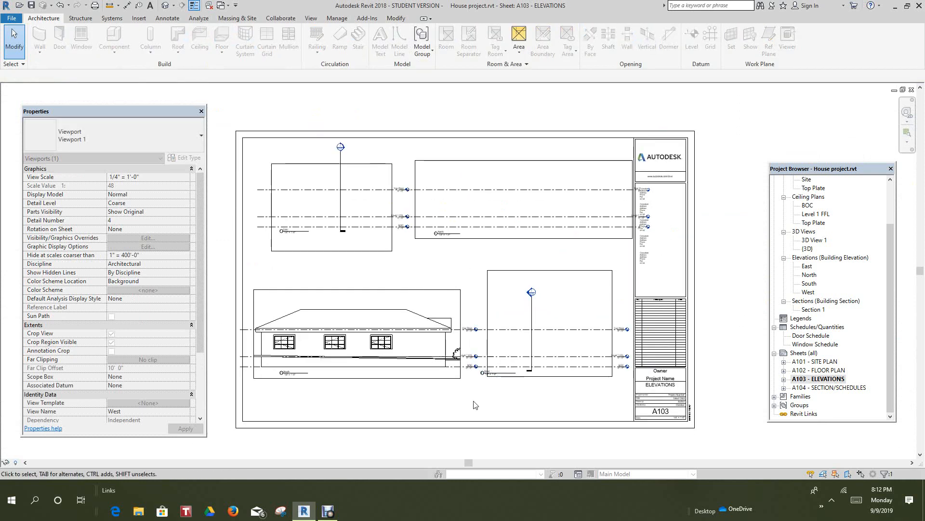
- Examine the view titles, level markers and spacing of the rearranged elevation viewports on sheet A103
scroll(492, 379, "up", 3)
scroll(485, 385, "up", 2)
scroll(484, 385, "down", 1)
middle_click_drag(485, 384, 483, 206)
scroll(483, 241, "down", 4)
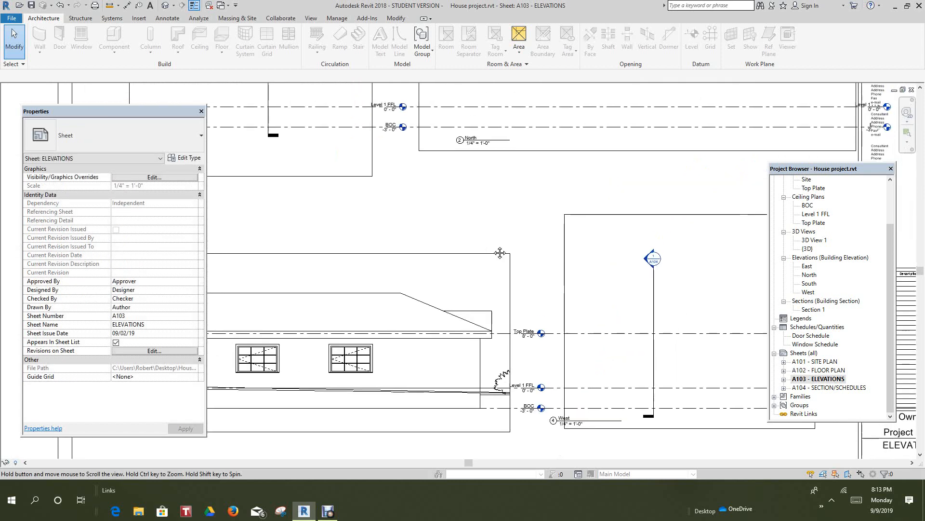
middle_click(529, 249)
middle_click(529, 249)
right_click(759, 113)
left_click(771, 114)
- Open sheet A104 - SECTION/SCHEDULES
double_click(829, 388)
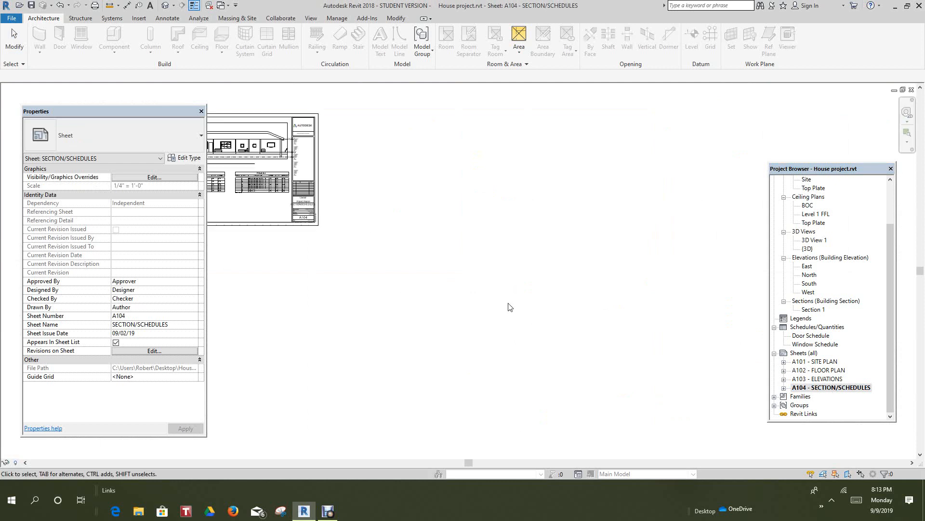
mouse_move(530, 314)
middle_mouse_down()
mouse_move(614, 320)
mouse_move(464, 242)
mouse_move(492, 243)
middle_mouse_up()
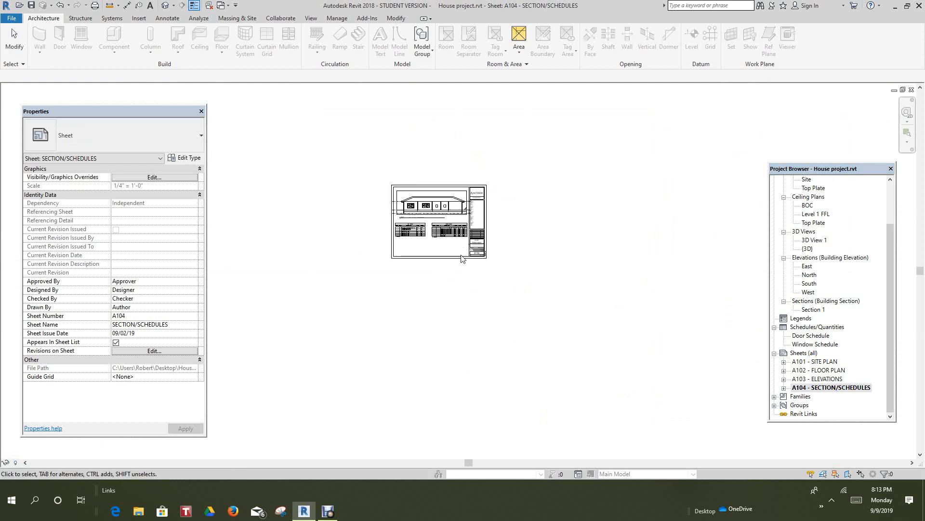
scroll(470, 277, "up", 2)
scroll(484, 265, "up", 1)
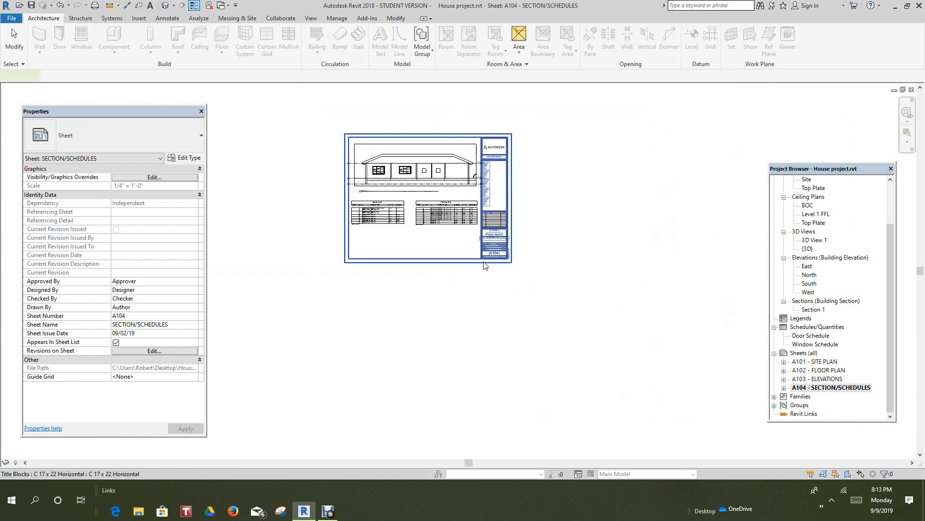
- Change sheet A104's title block from C 17 x 22 to the D 22 x 34 Horizontal family
left_click(485, 262)
left_click(490, 268)
left_click(491, 267)
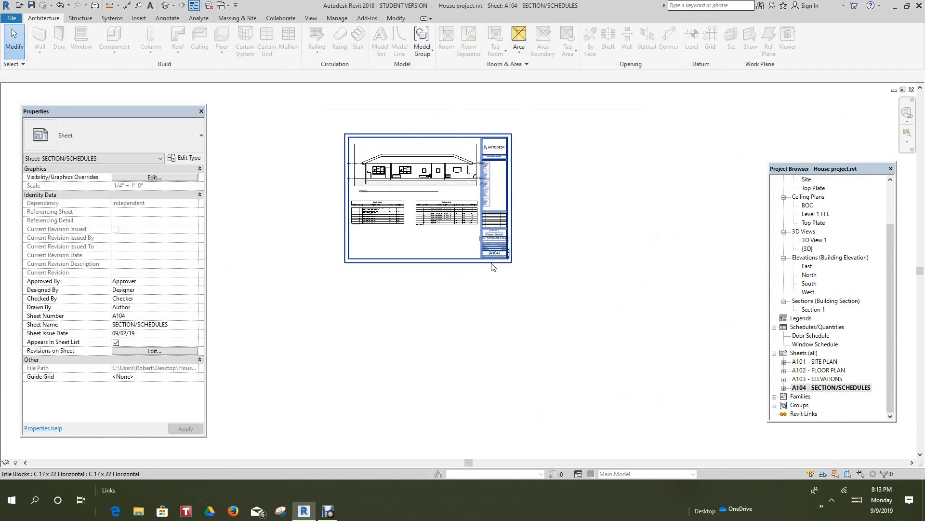
left_click(189, 159)
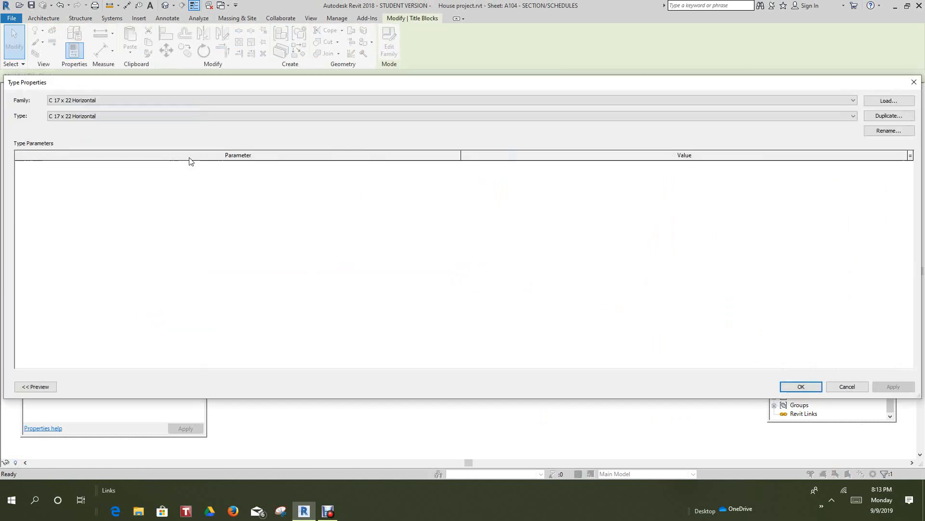
left_click(854, 115)
left_click(856, 107)
left_click(854, 101)
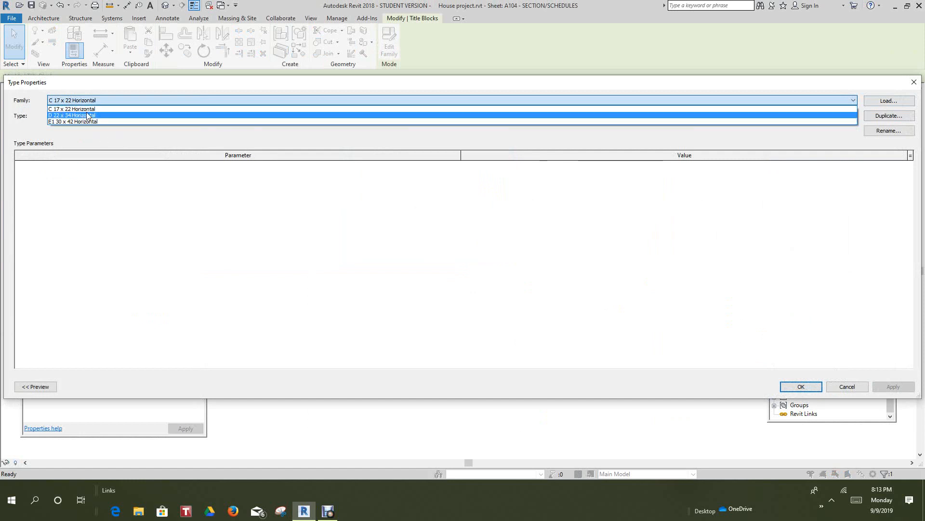
left_click(87, 115)
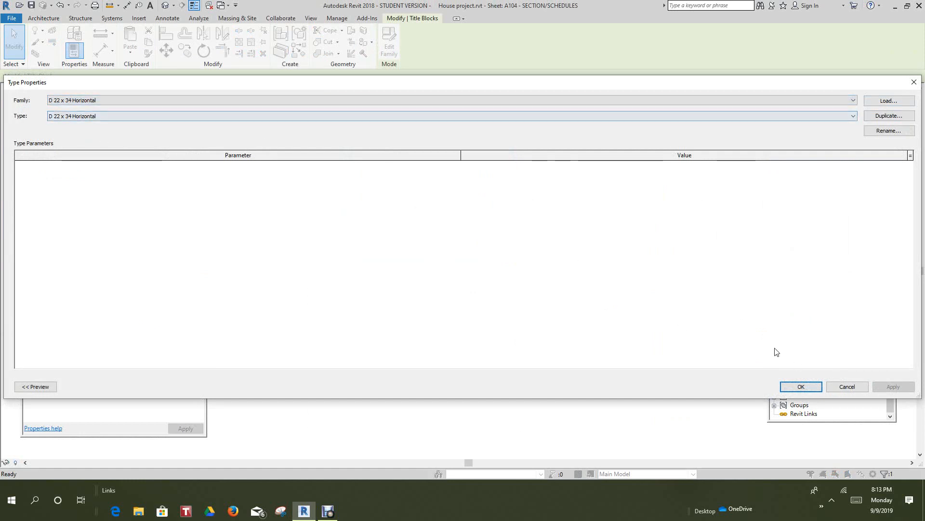
left_click(800, 387)
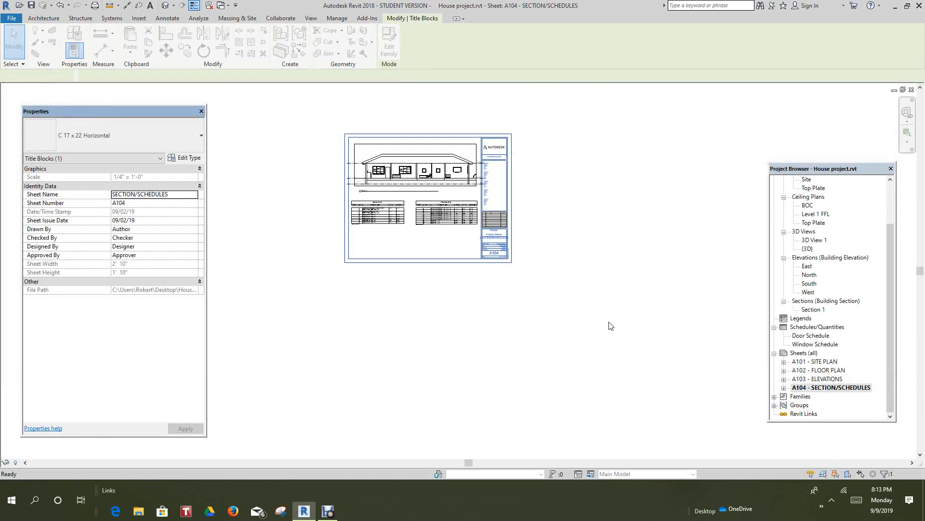
- Move the Section 1 viewport up to the upper middle of the enlarged sheet
scroll(593, 322, "down", 2)
scroll(543, 310, "up", 3)
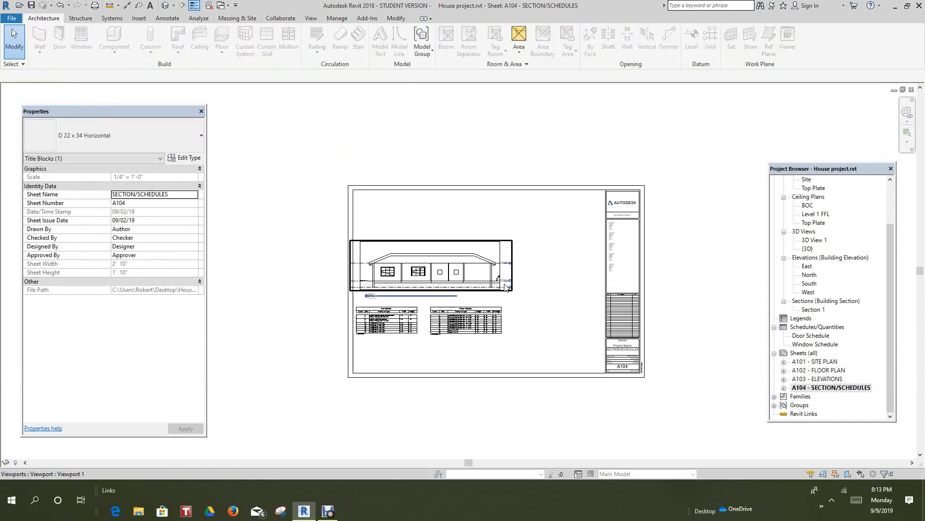
left_click(530, 264)
left_click_drag(536, 254, 544, 241)
left_click(559, 262)
middle_click_drag(560, 261, 566, 231)
scroll(516, 221, "up", 3)
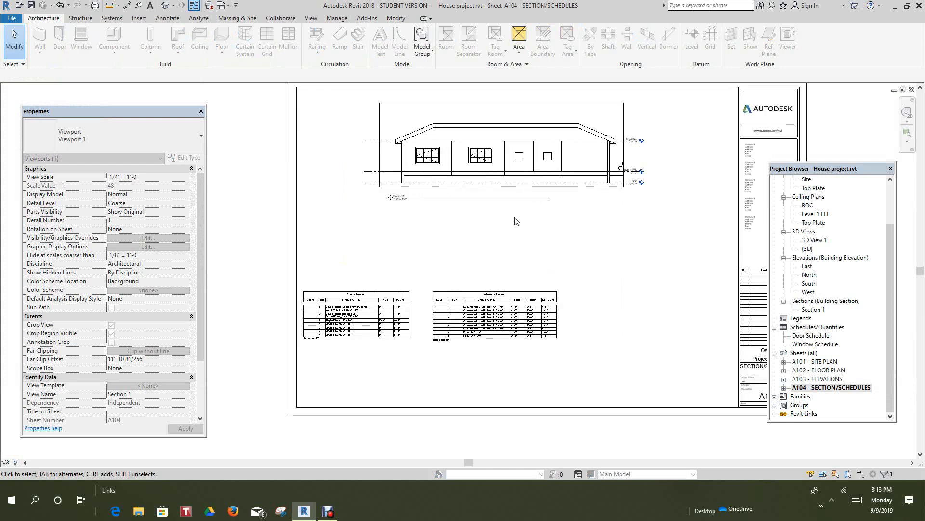
- Move the Window Schedule and the Door Schedule down, placing them side by side near the sheet's lower border
scroll(517, 236, "down", 3)
scroll(517, 241, "up", 1)
scroll(525, 246, "down", 1)
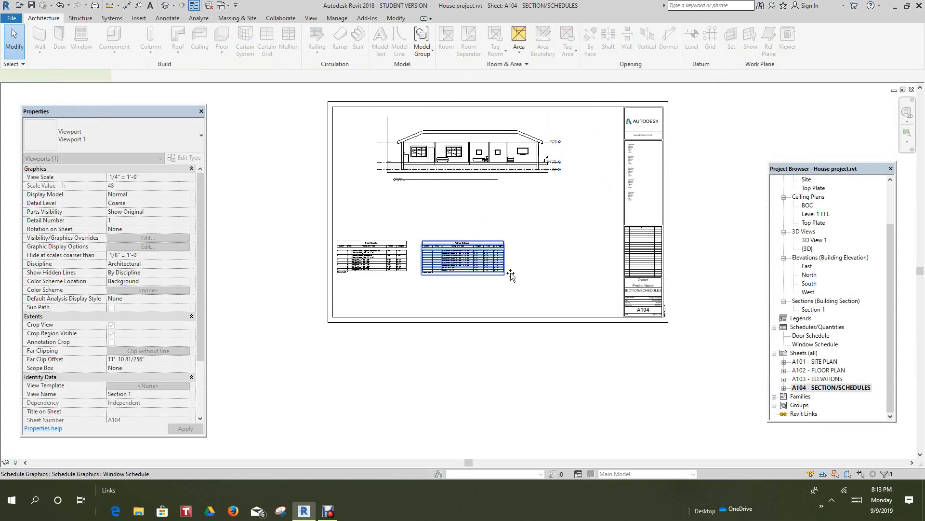
left_click(511, 273)
mouse_move(504, 257)
left_mouse_down()
mouse_move(510, 296)
mouse_move(503, 255)
mouse_move(507, 293)
mouse_move(510, 262)
left_mouse_up()
key("Escape")
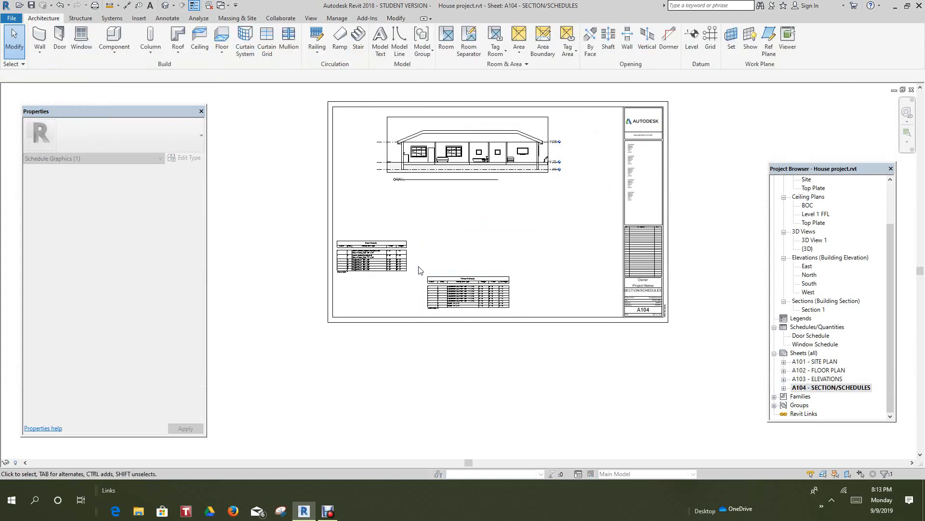
left_click_drag(410, 278, 420, 306)
left_click(533, 376)
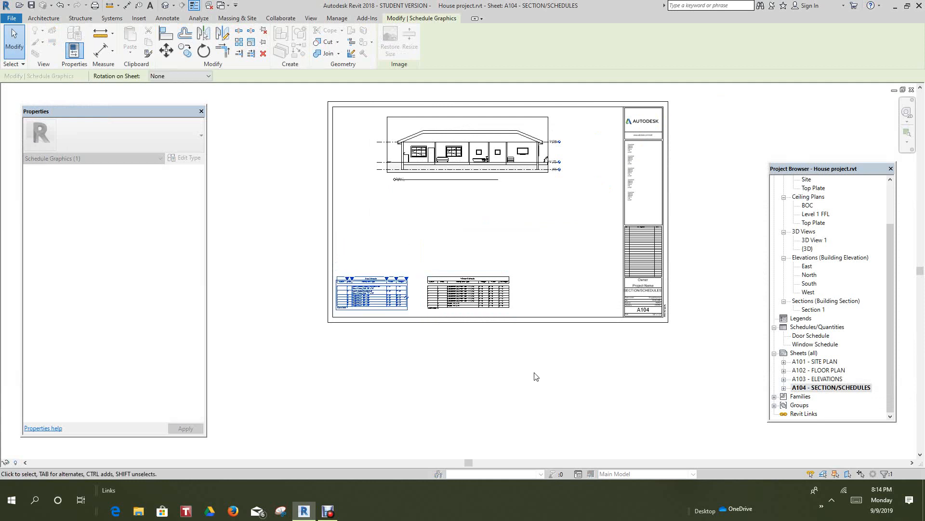
- Shorten the title line under the Section 1 view so it ends just past the title text
scroll(682, 222, "down", 1)
scroll(689, 220, "down", 1)
scroll(688, 219, "up", 4)
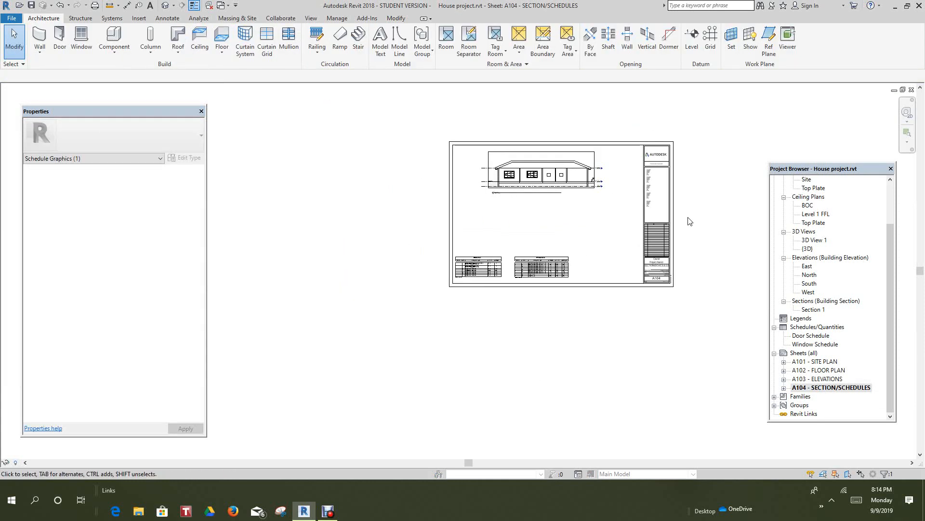
scroll(449, 214, "up", 3)
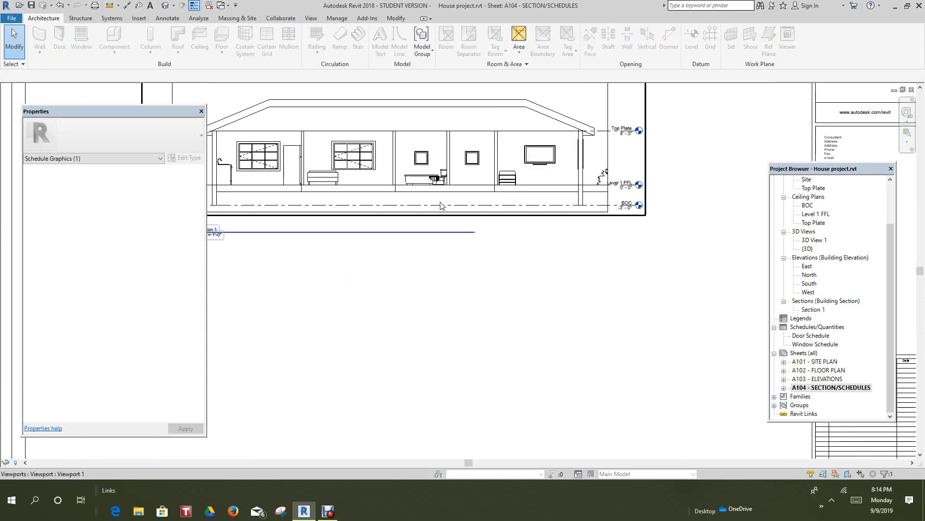
scroll(448, 206, "down", 2)
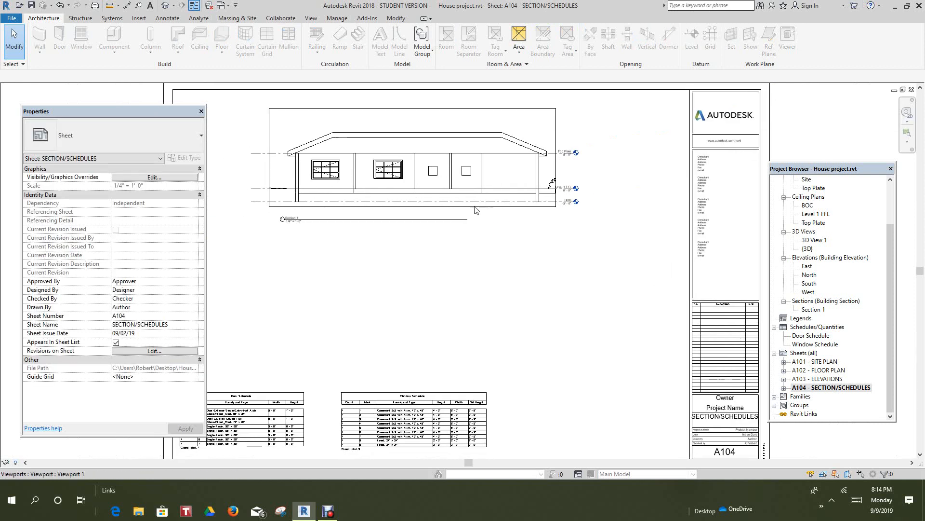
left_click(487, 209)
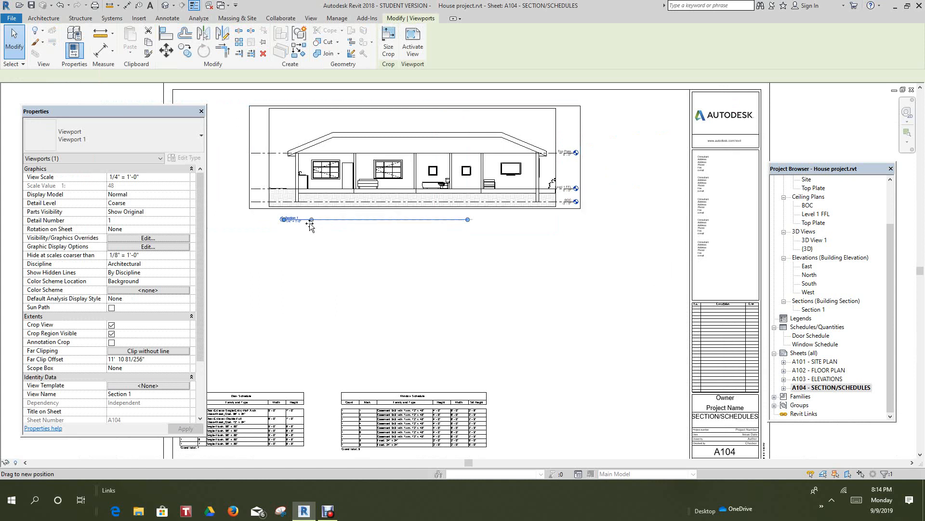
left_click(371, 265)
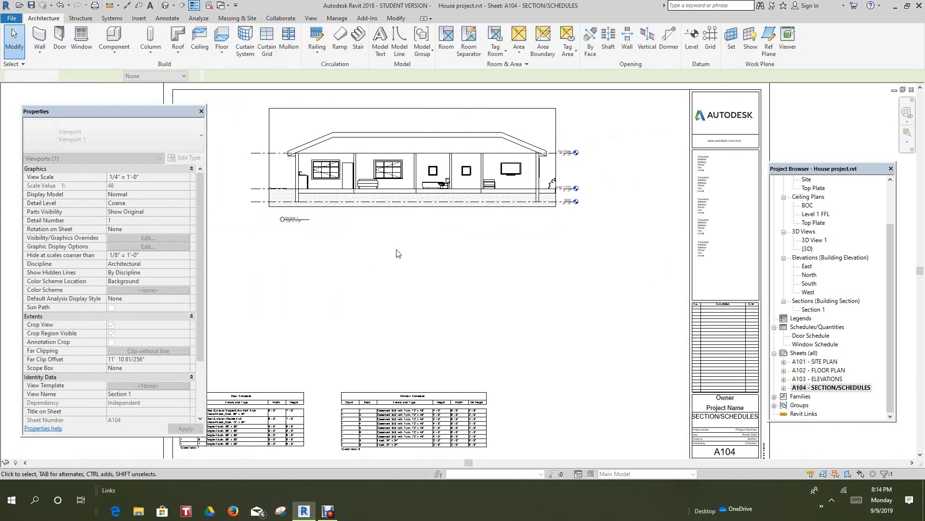
scroll(402, 253, "down", 1)
scroll(405, 253, "down", 3)
scroll(403, 248, "up", 3)
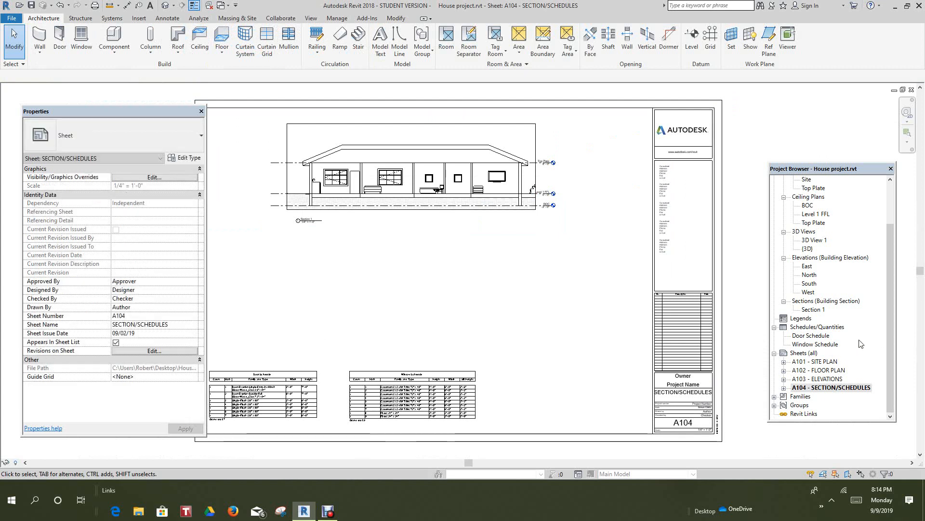
- Open sheet A101 - SITE PLAN and shift the site plan viewport slightly within the title block border
double_click(827, 362)
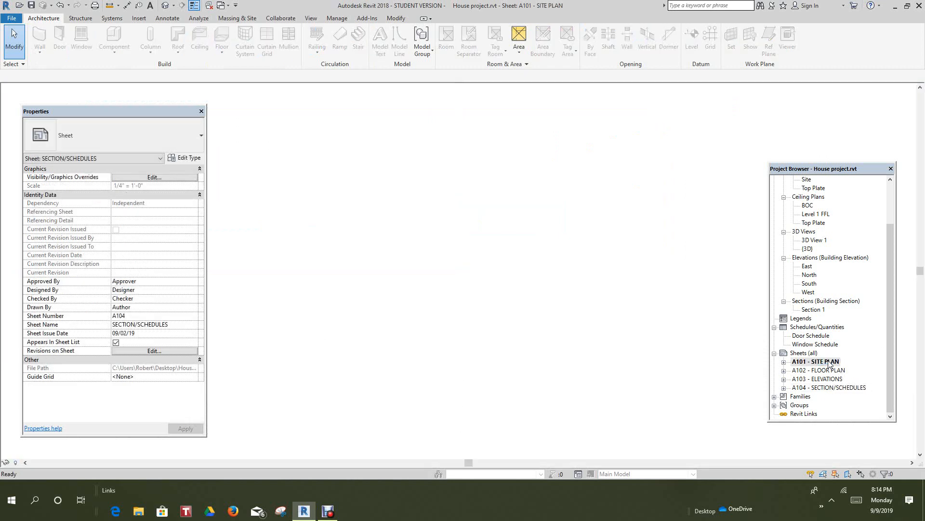
mouse_move(555, 239)
left_mouse_down()
mouse_move(557, 228)
mouse_move(559, 256)
left_mouse_up()
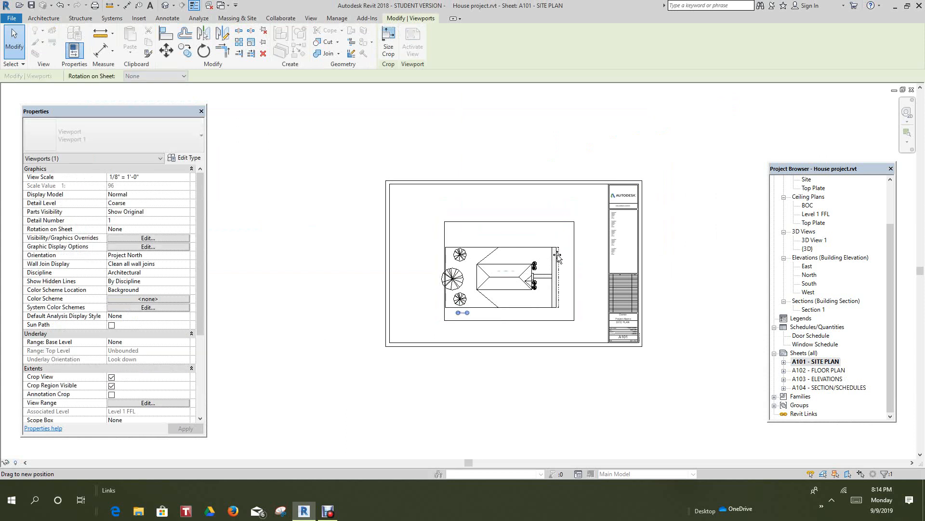
left_click(679, 228)
middle_click_drag(676, 227, 668, 220)
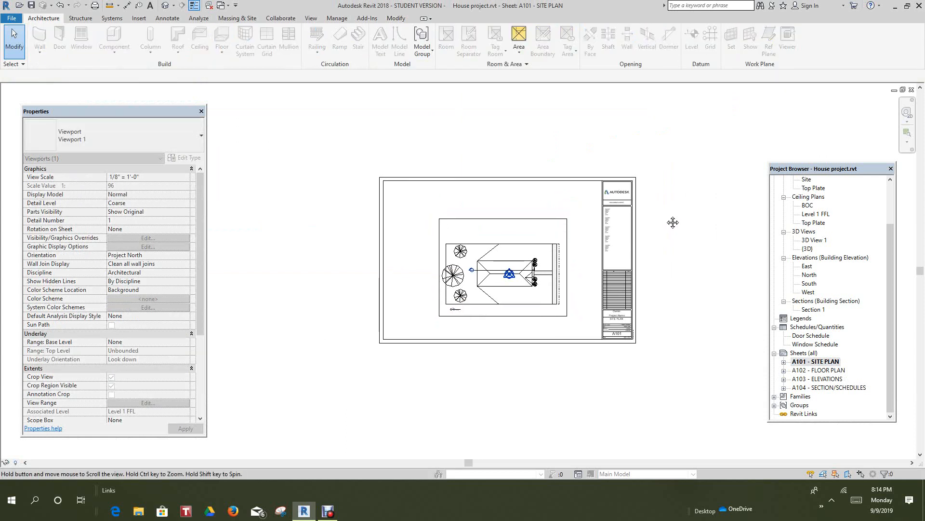
scroll(482, 189, "down", 2)
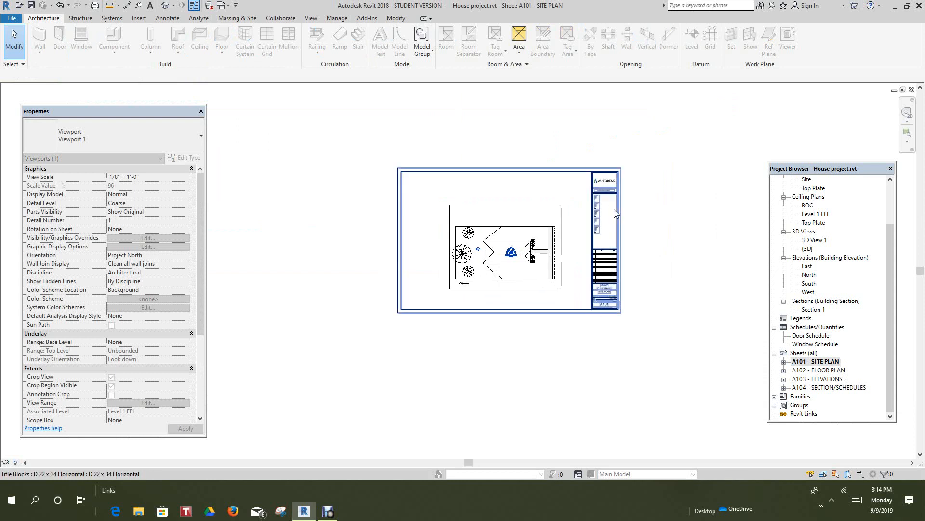
- Open sheet A102 - FLOOR PLAN, activate its floor plan view and set the view scale to 3/8" = 1'-0"
double_click(834, 370)
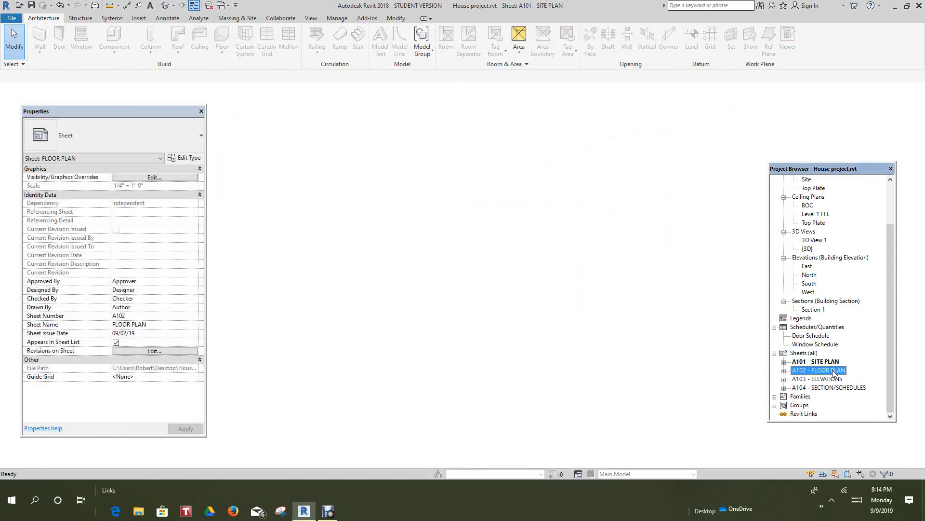
scroll(534, 217, "up", 4)
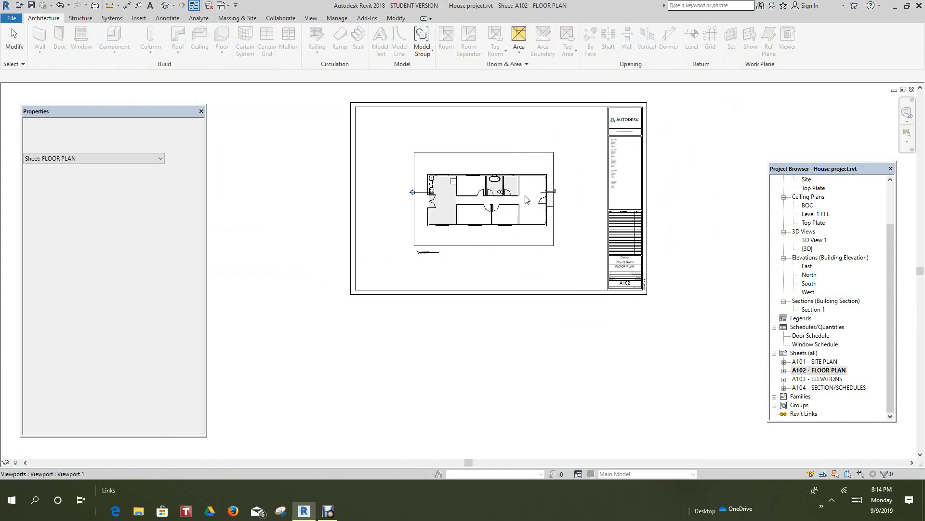
scroll(512, 206, "up", 4)
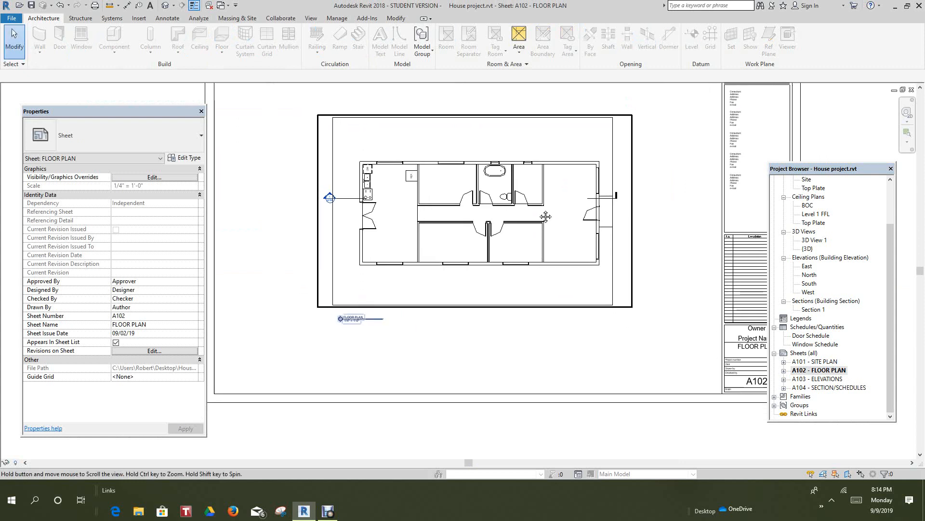
double_click(493, 226)
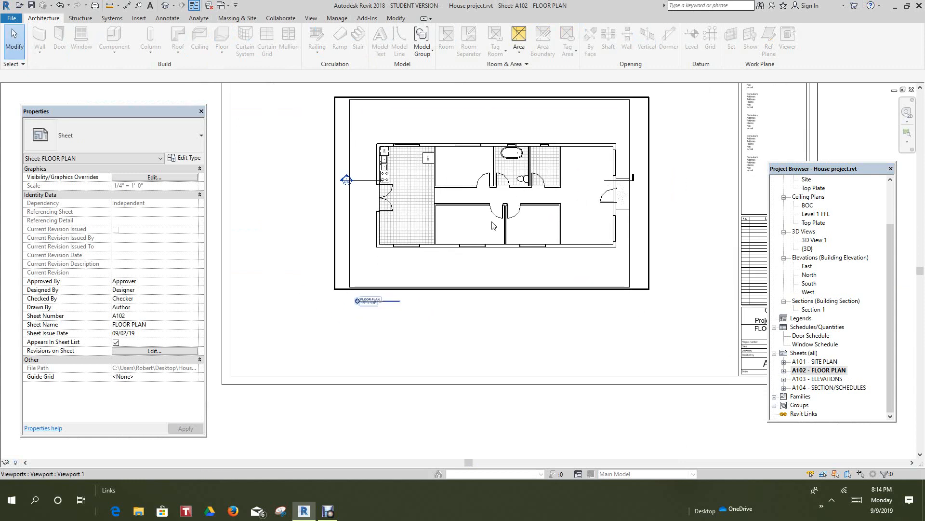
right_click(515, 269)
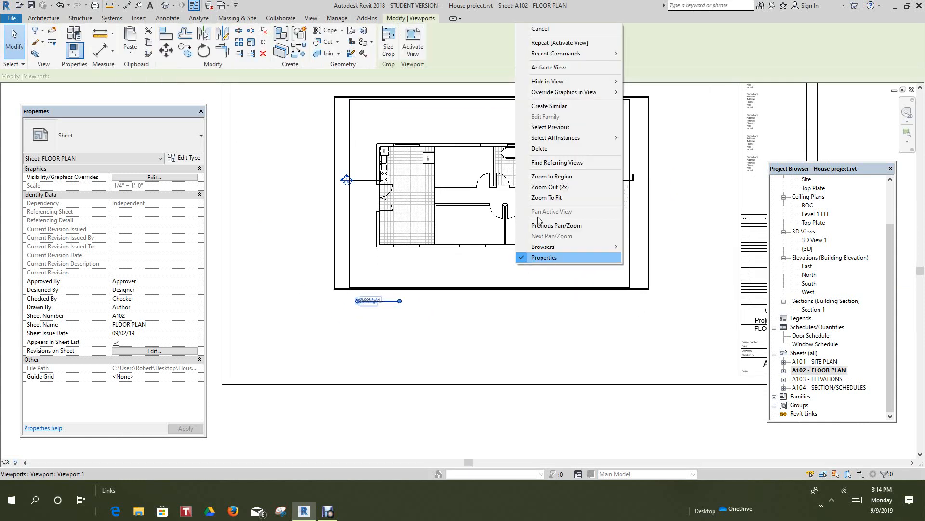
left_click(559, 71)
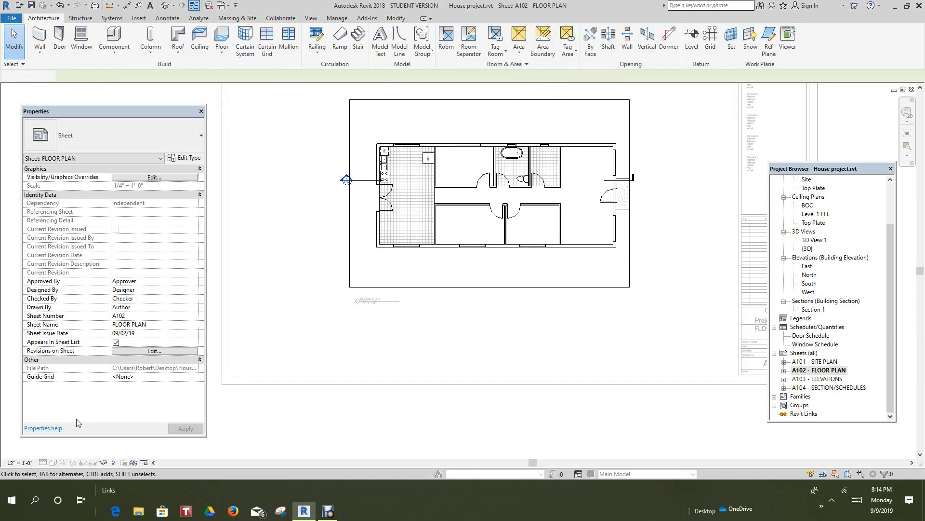
left_click(21, 463)
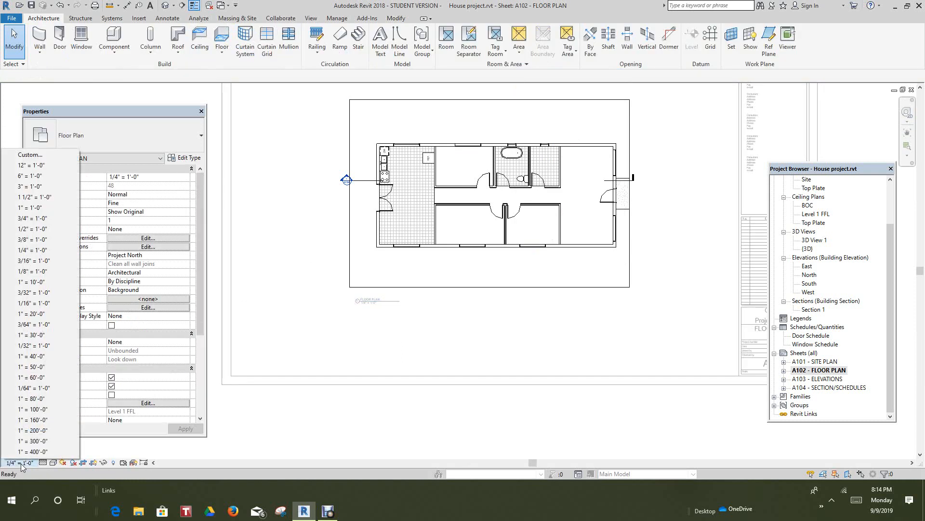
left_click(32, 241)
- Deactivate the floor plan view without saving the project, and move its viewport left, clear of the title block's information column
scroll(316, 376, "down", 4)
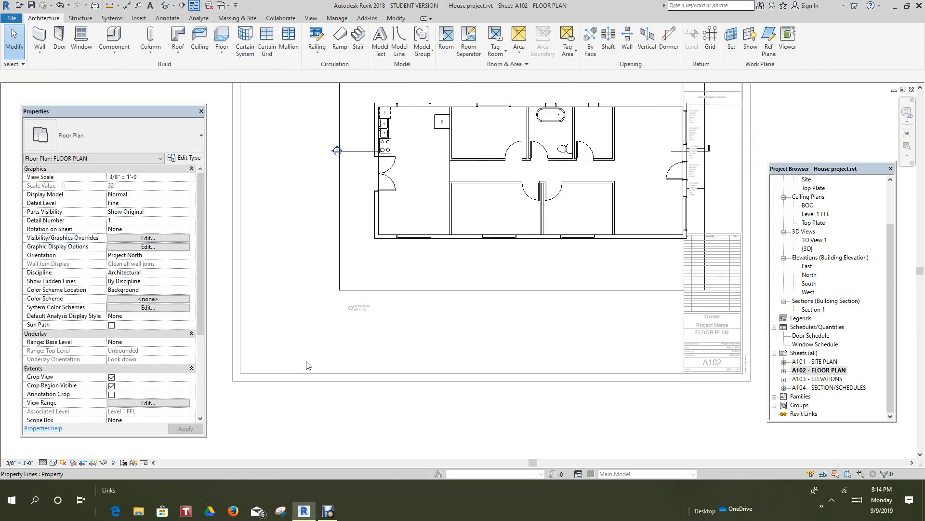
right_click(629, 242)
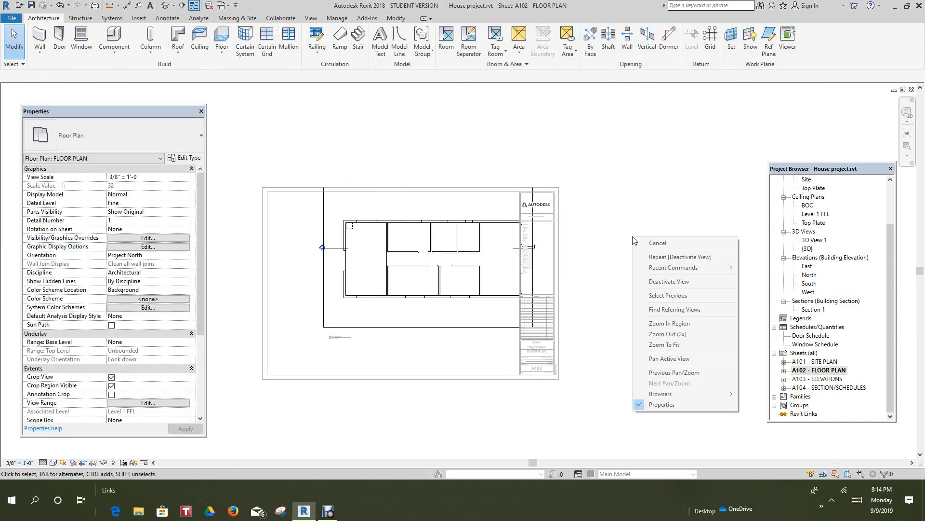
left_click(646, 277)
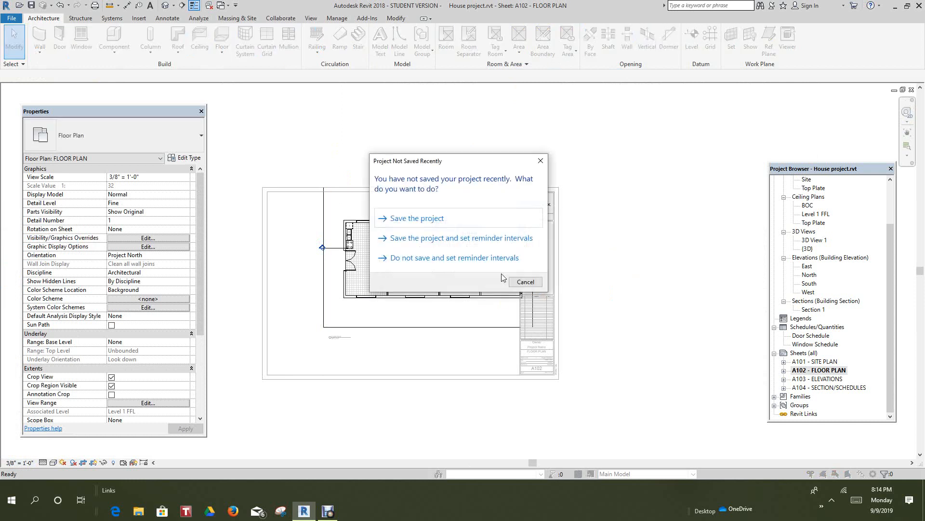
left_click(525, 282)
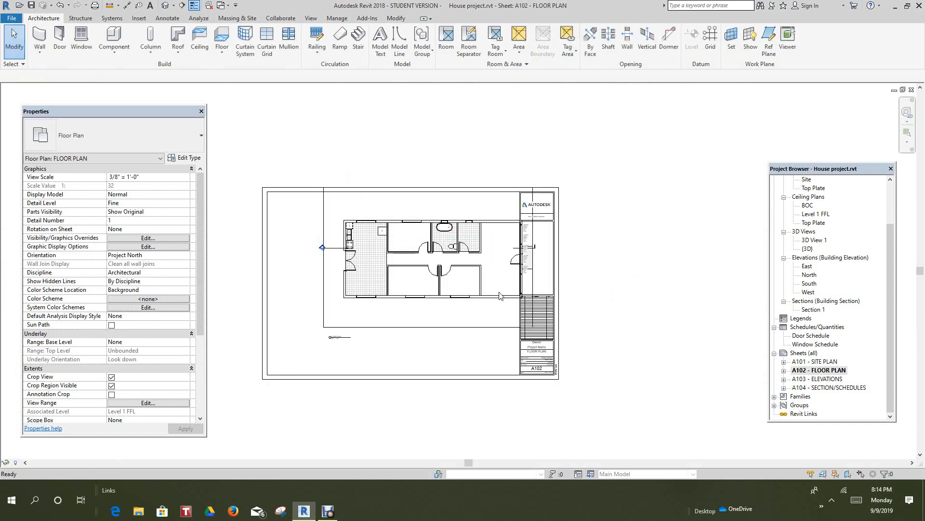
left_click(477, 308)
left_click_drag(458, 316, 417, 336)
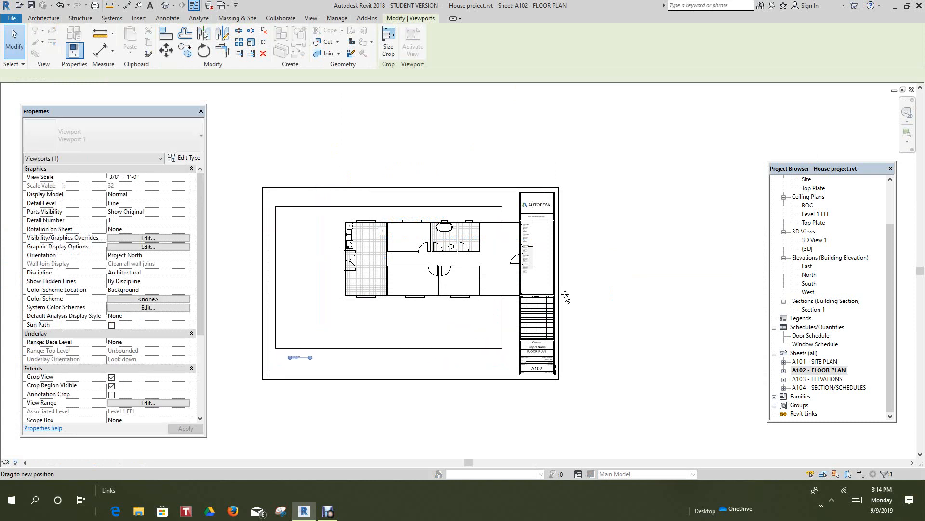
- Position the floor plan viewport inside the open drawing area of sheet A102, clear of the title block column, and deselect it
left_click_drag(565, 296, 598, 293)
left_click(597, 288)
scroll(597, 288, "down", 2)
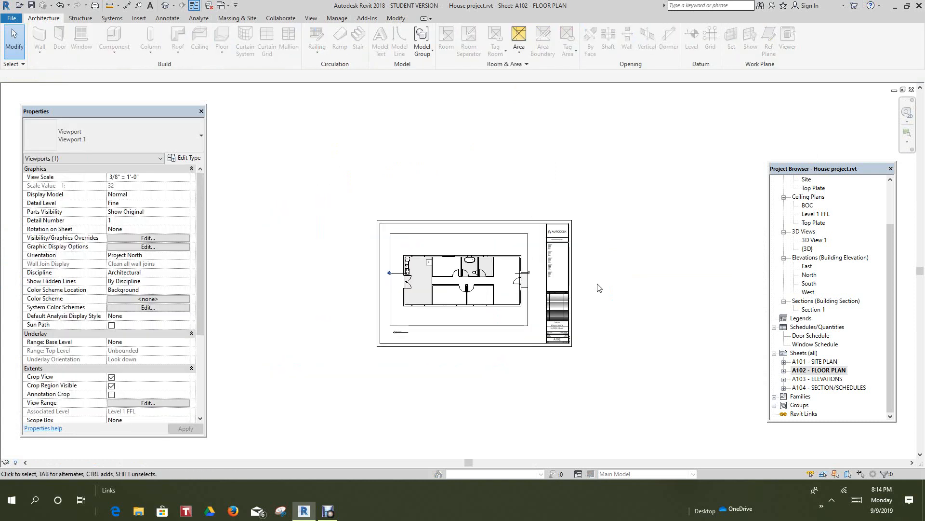
middle_click(598, 288)
middle_click(598, 289)
middle_click_drag(600, 412, 604, 390)
scroll(603, 390, "up", 1)
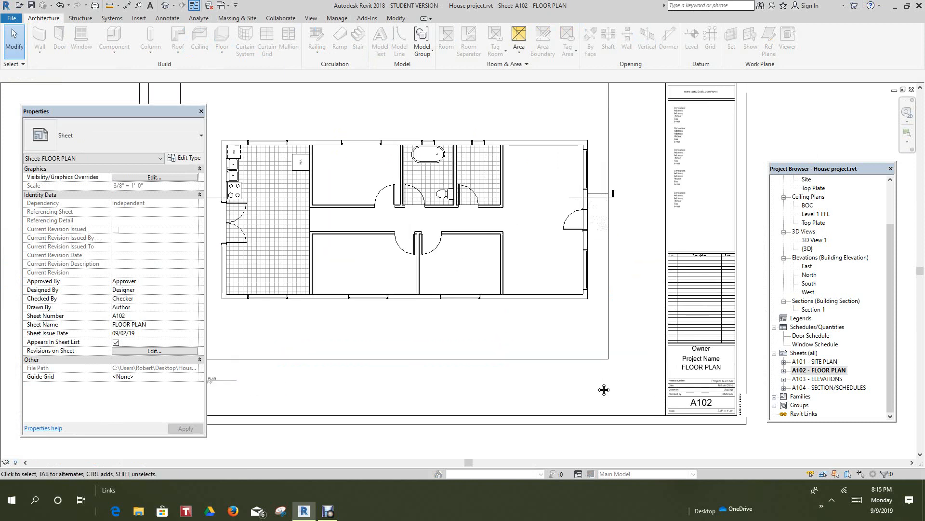
- Open sheets A103 - ELEVATIONS and A104 - SECTION/SCHEDULES to review how their views are laid out
scroll(538, 361, "down", 1)
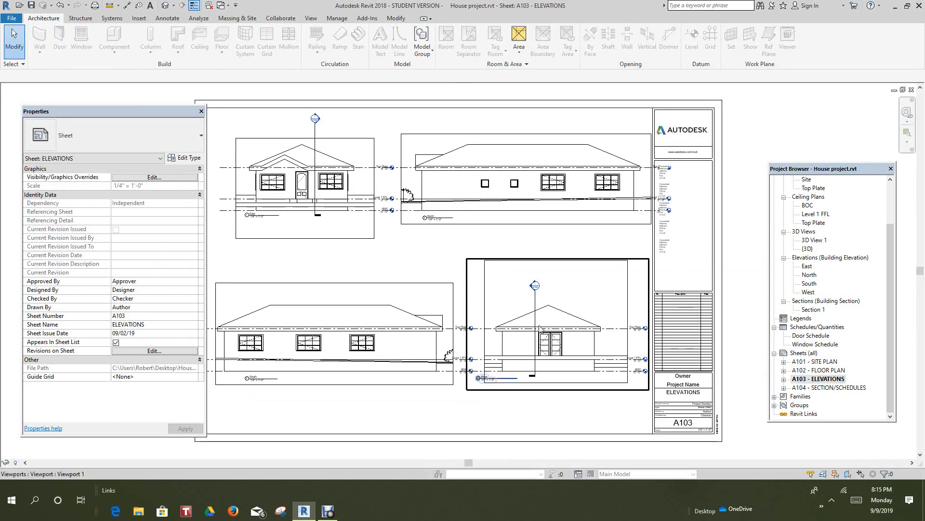
double_click(841, 388)
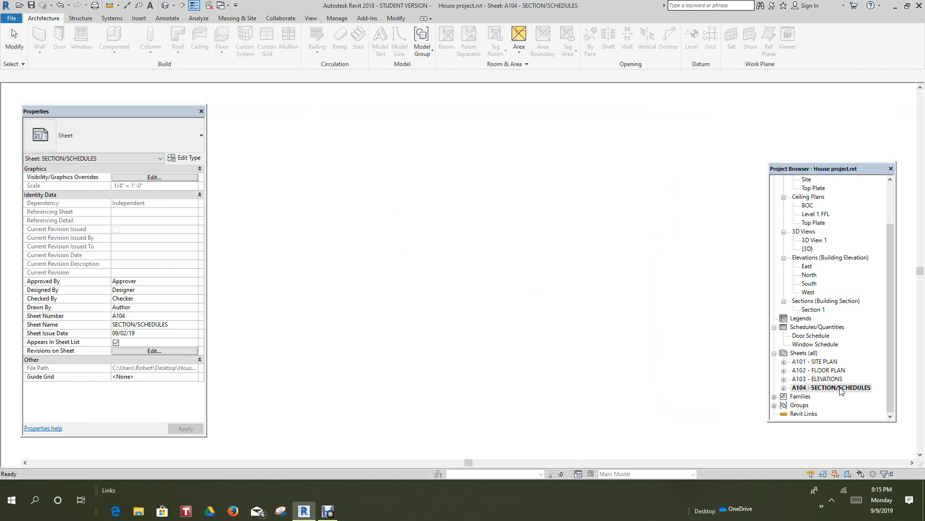
scroll(601, 342, "down", 2)
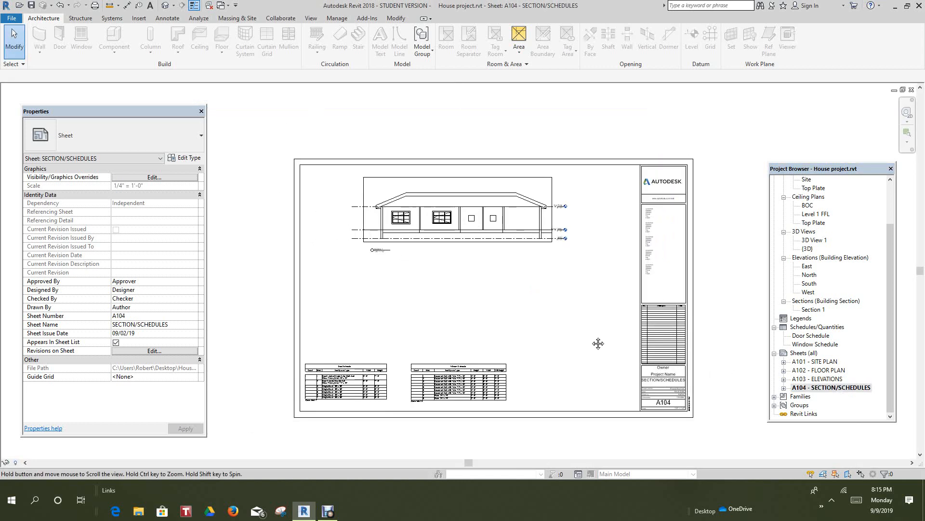
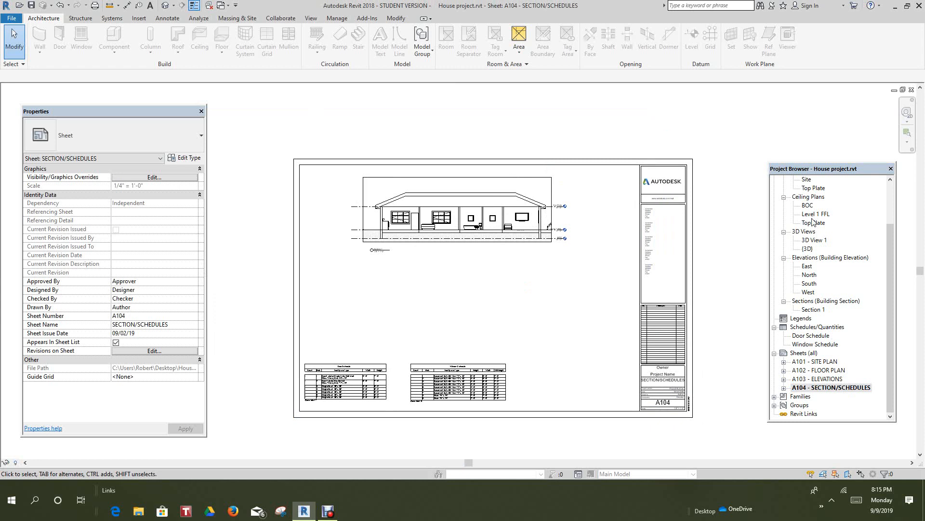
- In the FLOOR PLAN view, draw a vertical building section line through the middle of the house, extending past both long exterior walls
scroll(814, 208, "up", 3)
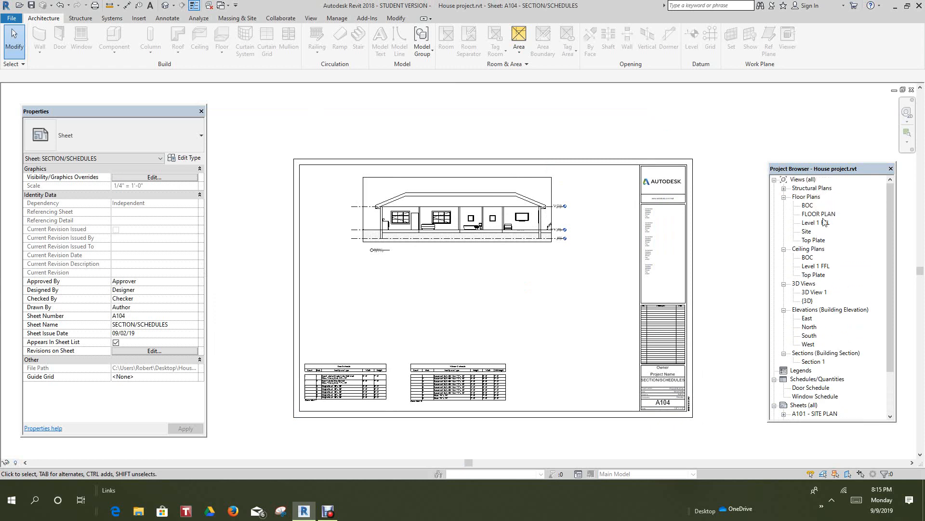
double_click(822, 216)
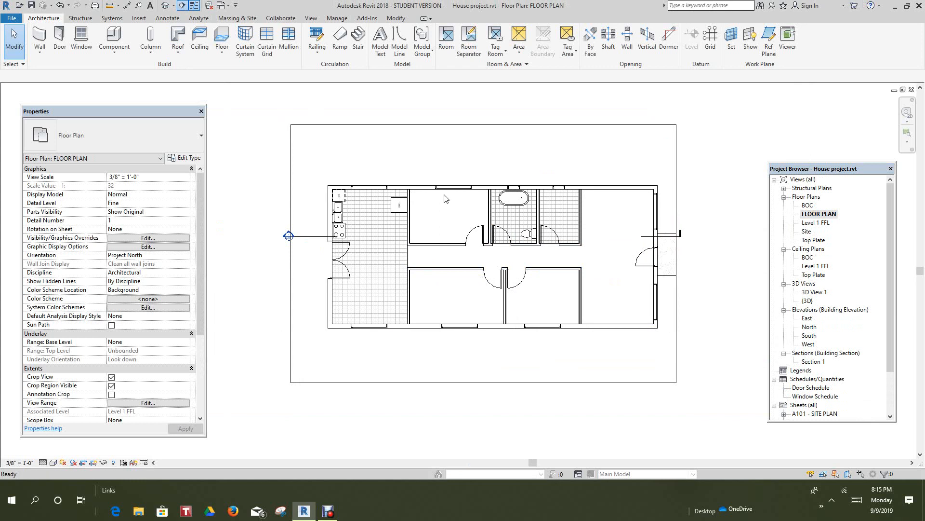
left_click(484, 163)
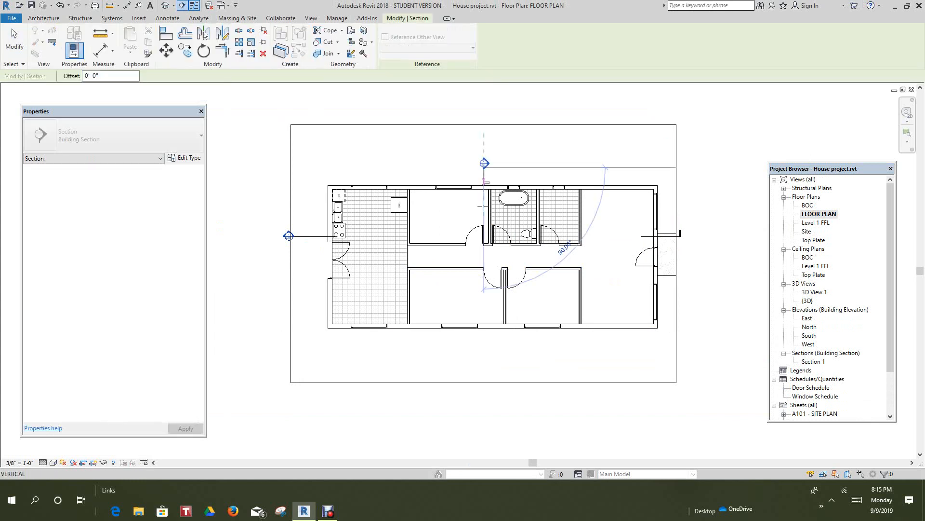
left_click(483, 345)
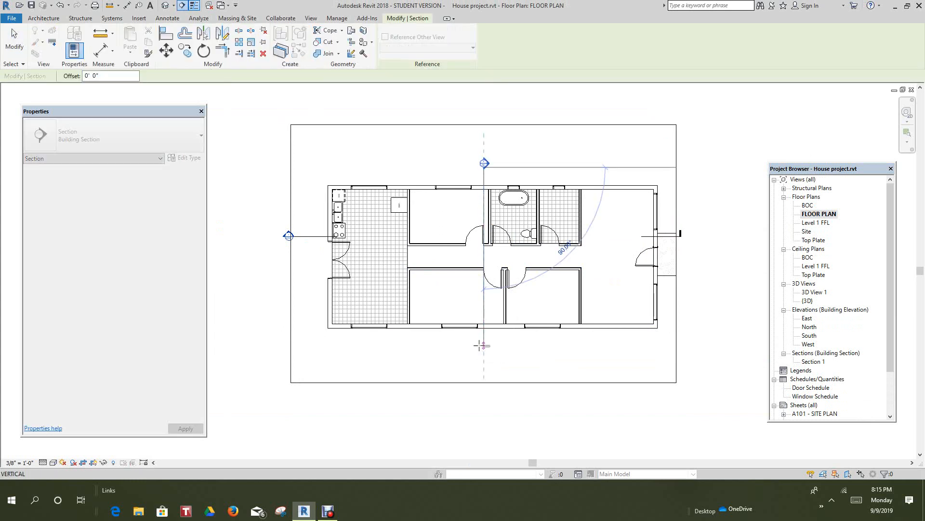
middle_click_drag(727, 243, 583, 244)
scroll(692, 259, "down", 1)
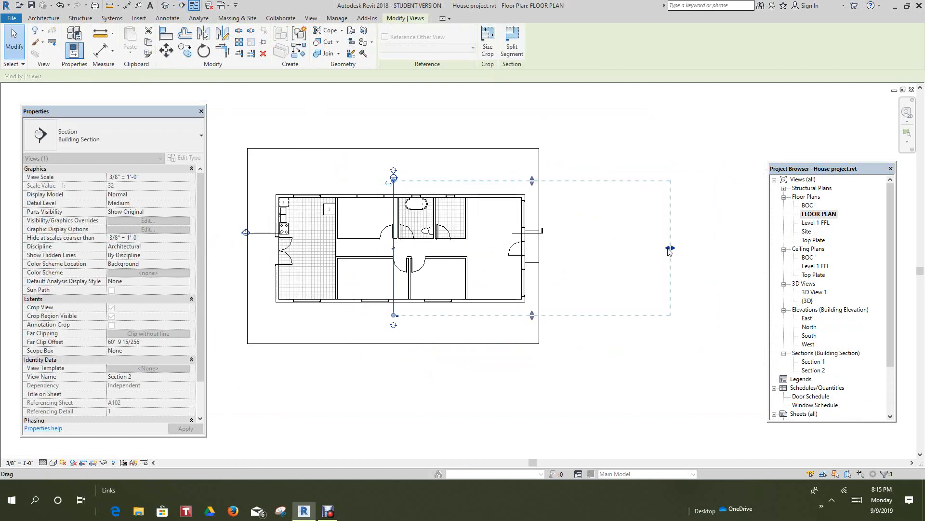
- Pull the new section's far clip boundary in to the exterior wall with the entry door, a depth of about 29' 5"
left_click_drag(669, 251, 521, 230)
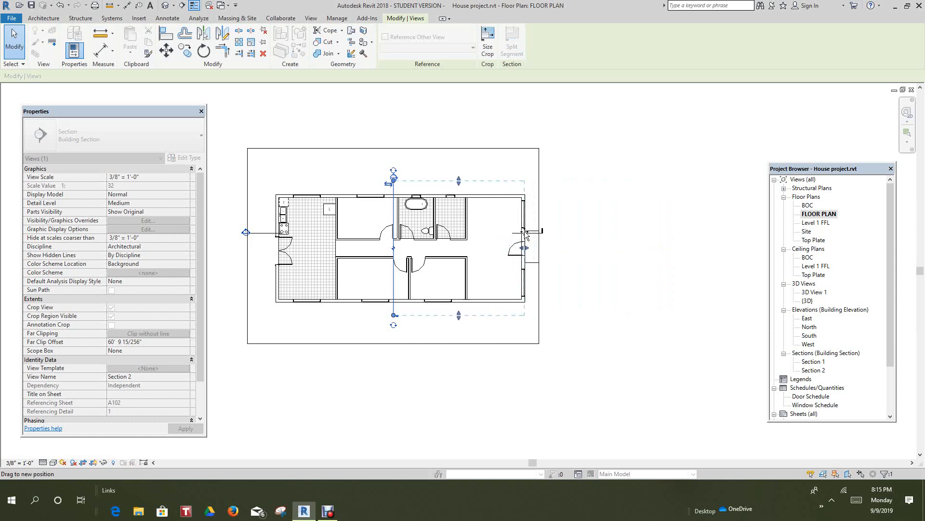
left_click_drag(526, 233, 566, 241)
left_click(566, 242)
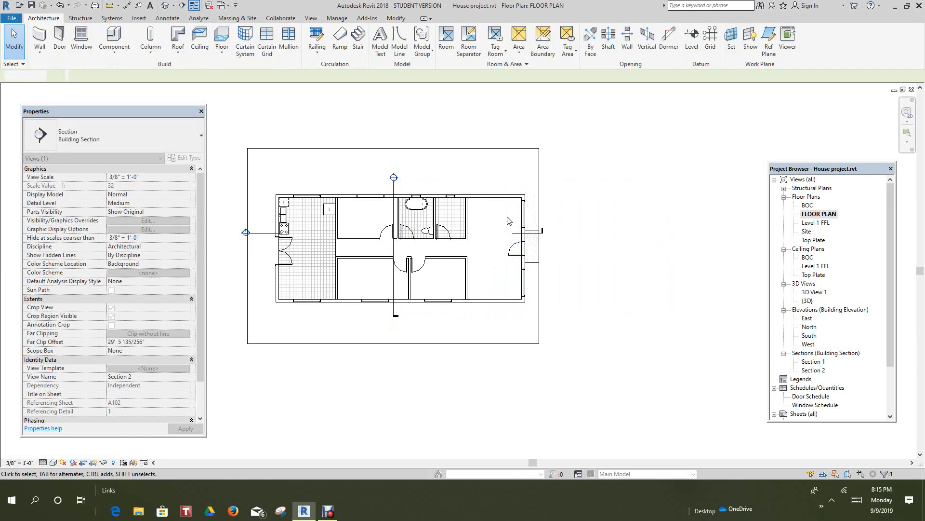
- Open the new cross section's view from its section head and examine the roof, walls and levels
scroll(404, 184, "up", 1)
double_click(390, 177)
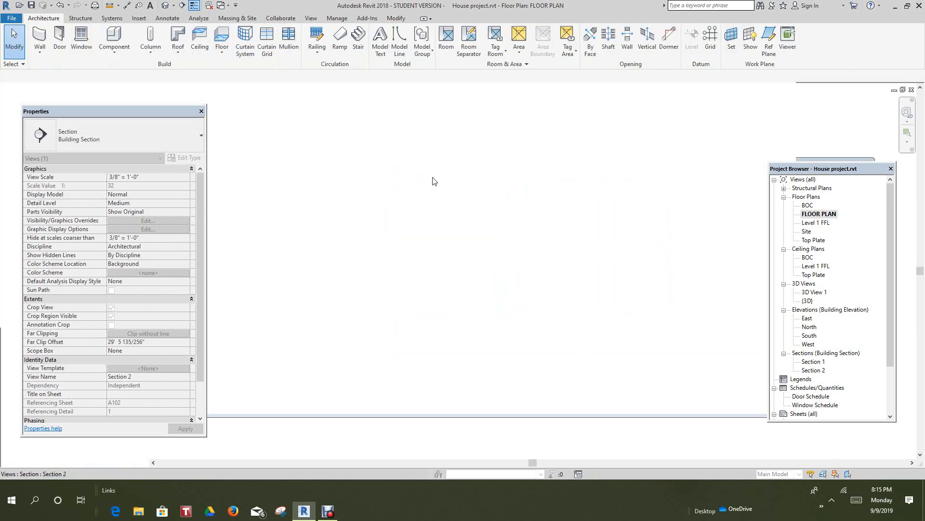
scroll(511, 295, "up", 1)
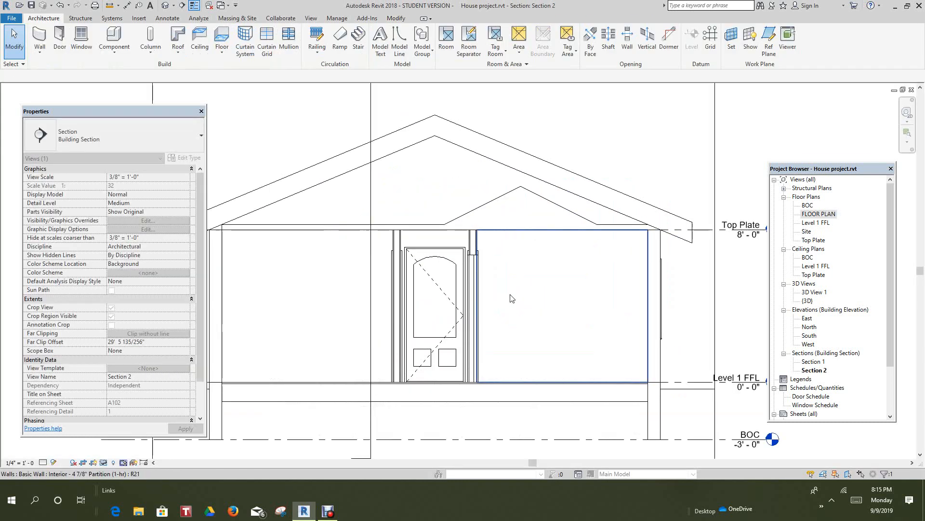
scroll(516, 293, "down", 4)
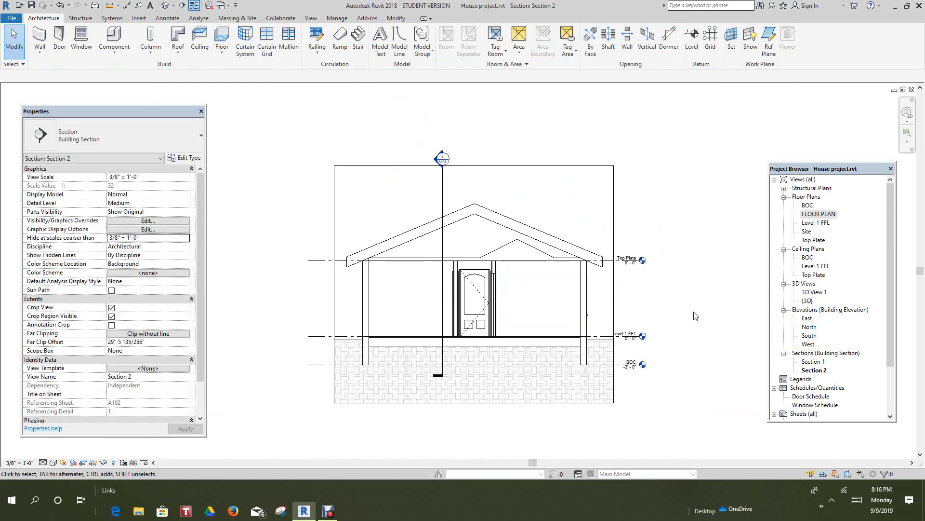
- Open sheet A104 - SECTION/SCHEDULES and place the Section 2 view on it, between the Section 1 view and the schedules
scroll(820, 357, "down", 3)
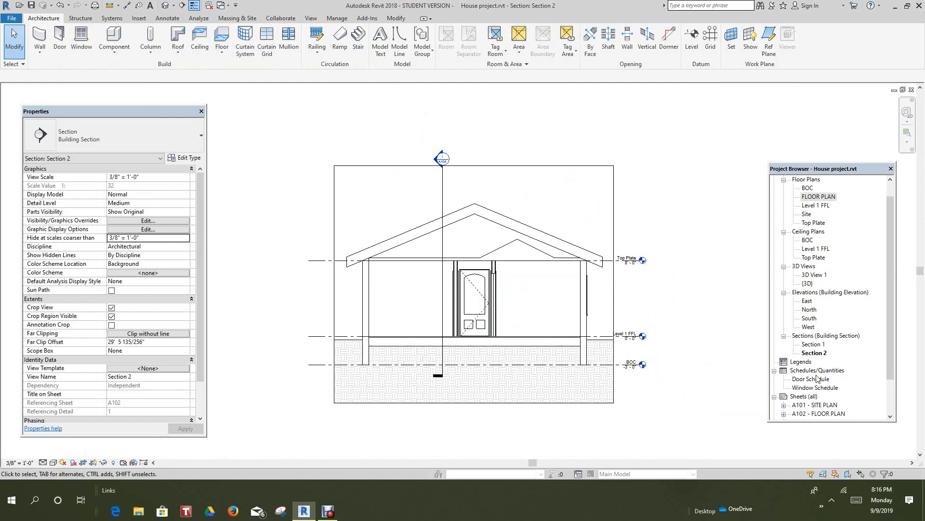
double_click(827, 388)
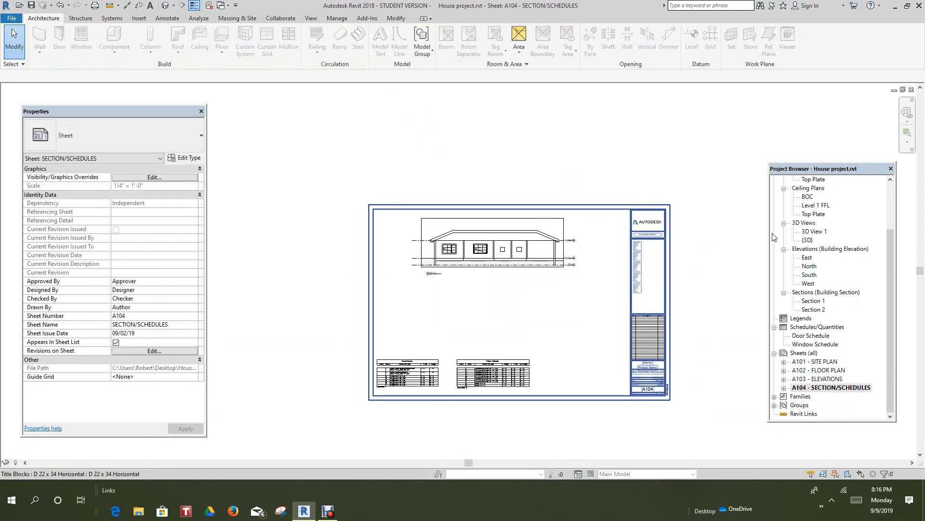
left_click(813, 310)
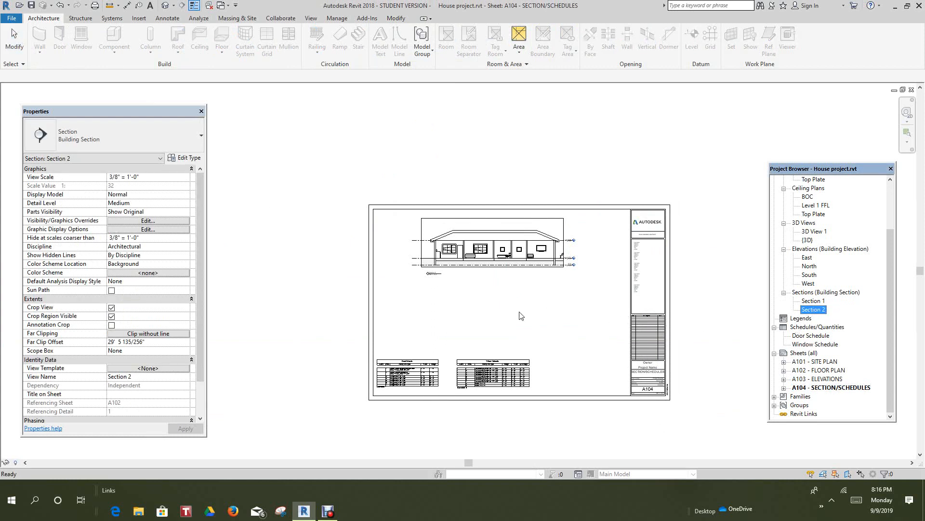
left_click_drag(521, 316, 448, 311)
left_click(511, 315)
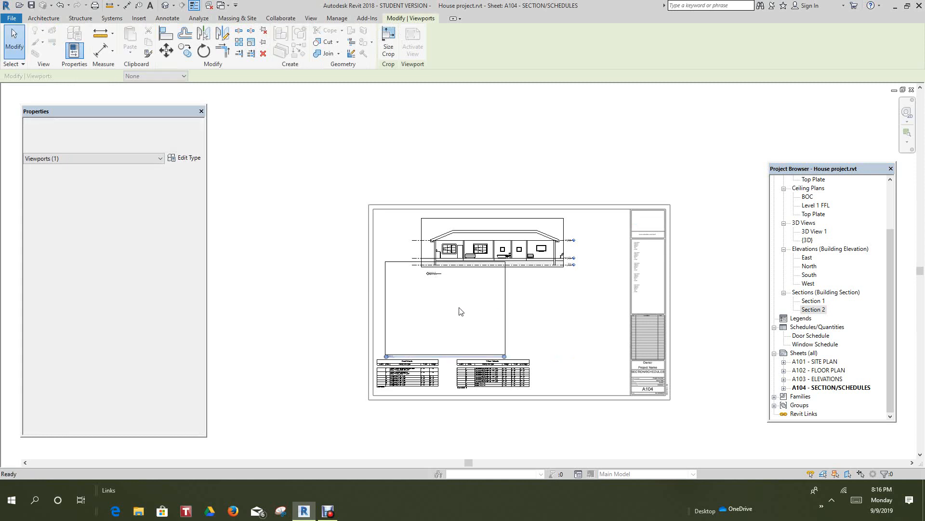
left_click(449, 311)
scroll(463, 313, "up", 5)
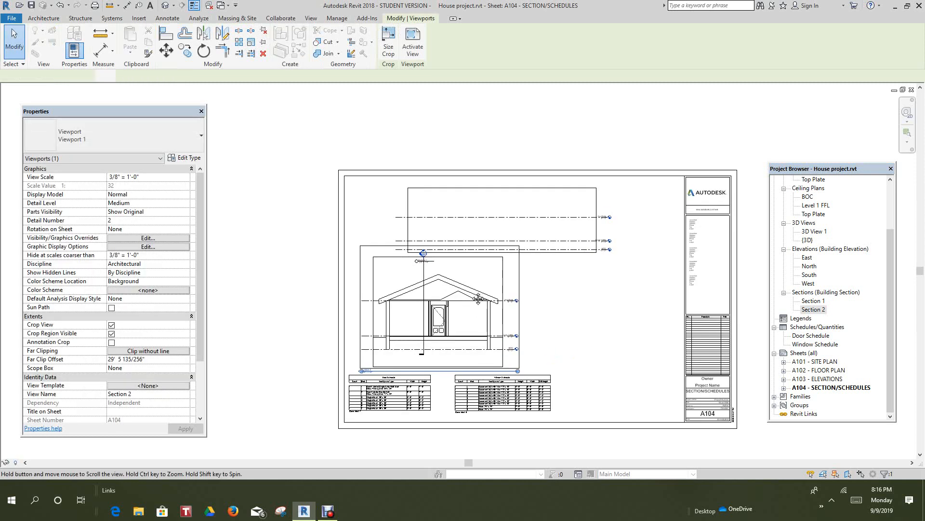
scroll(416, 258, "up", 4)
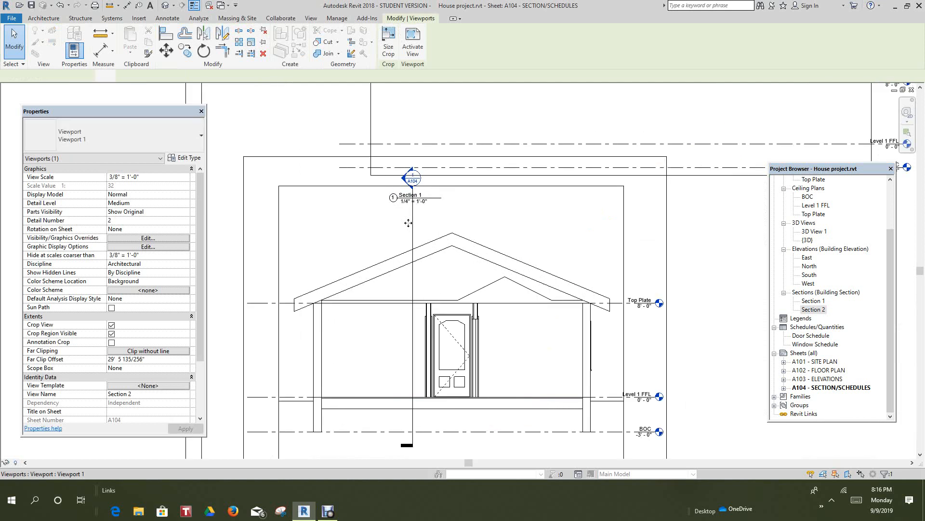
- Activate the Section 2 view on the sheet, set its view scale to 1/4" = 1'-0", and deactivate it
scroll(414, 234, "down", 3)
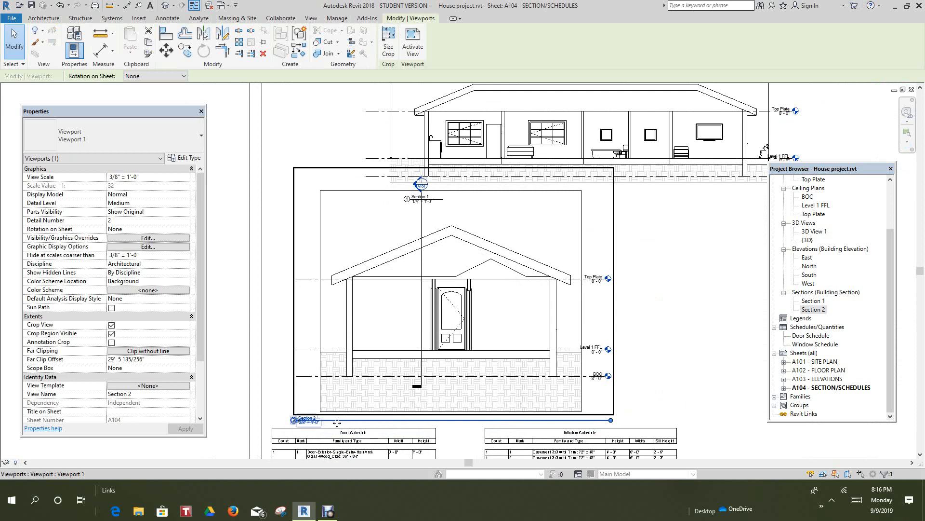
right_click(305, 390)
left_click(351, 194)
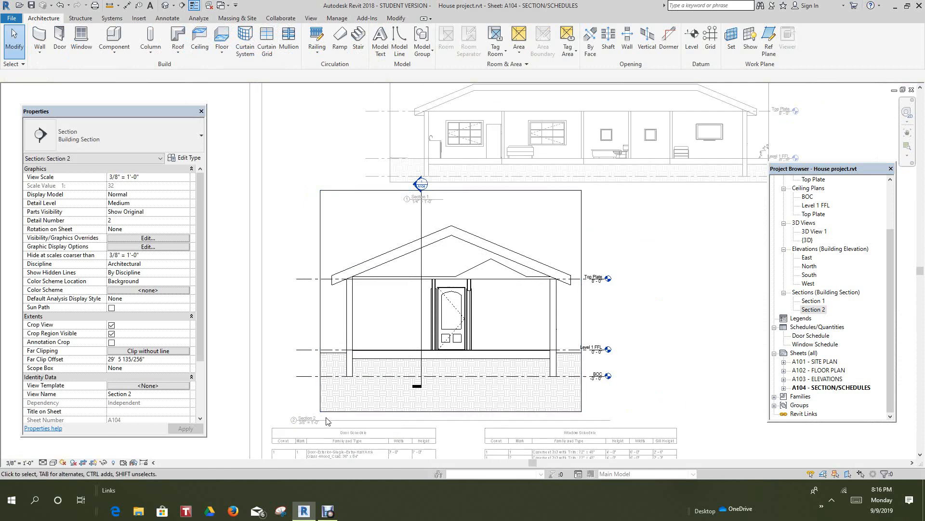
left_click(10, 463)
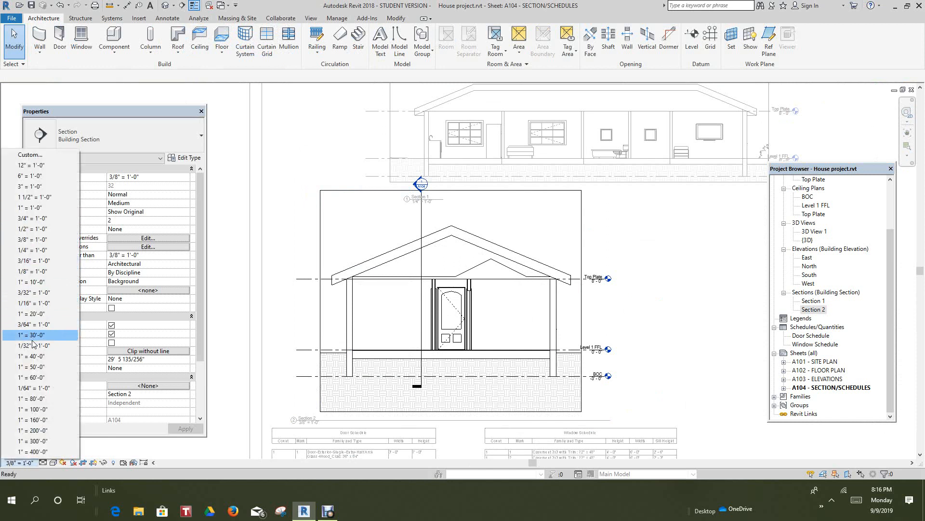
left_click(173, 282)
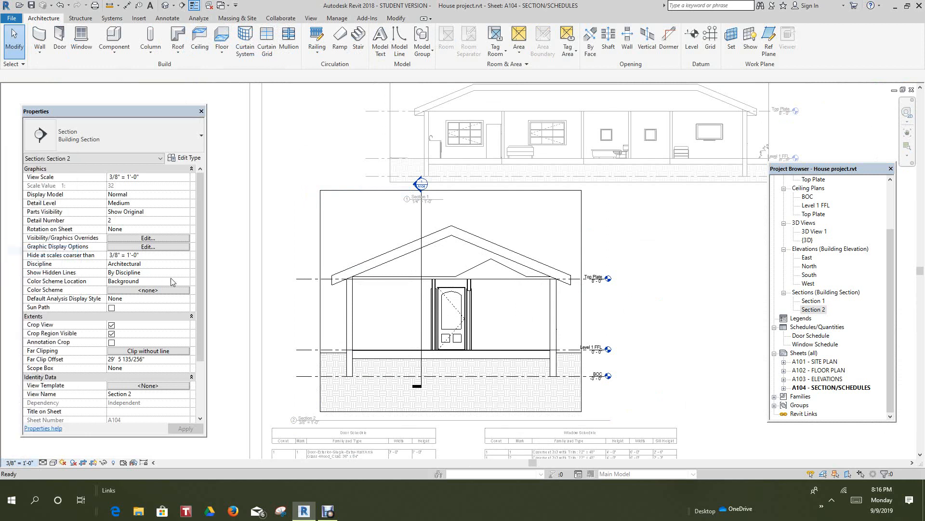
scroll(371, 288, "down", 3)
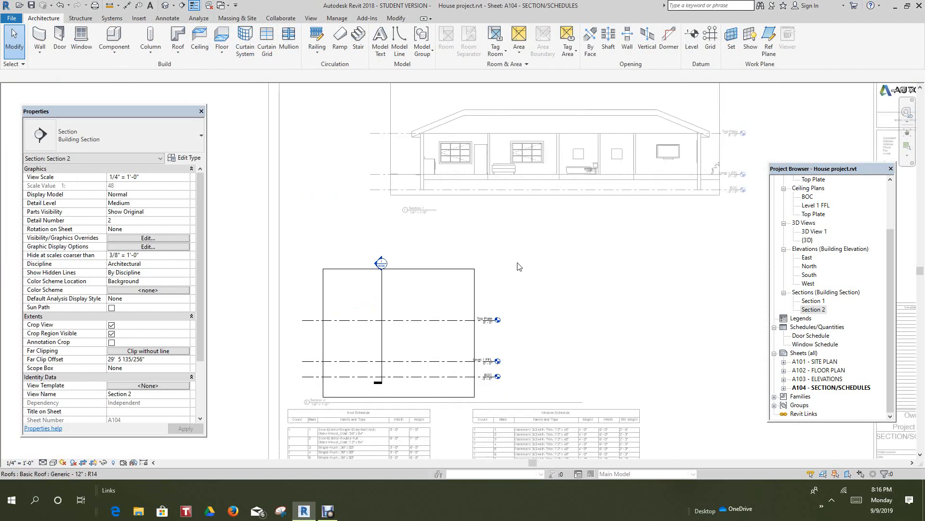
right_click(530, 261)
left_click(564, 305)
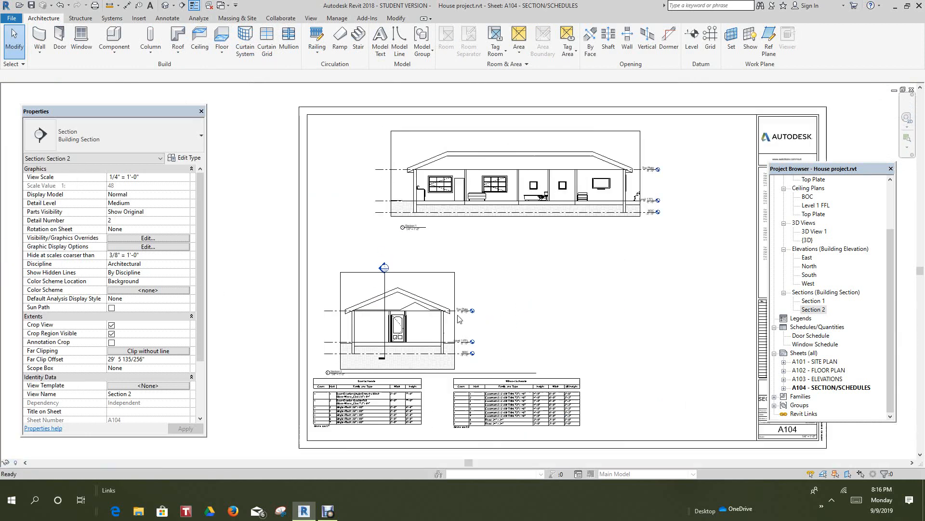
- Move the Section 2 viewport up and right so it sits beneath the Section 1 view, clear of the schedules
right_click(539, 315)
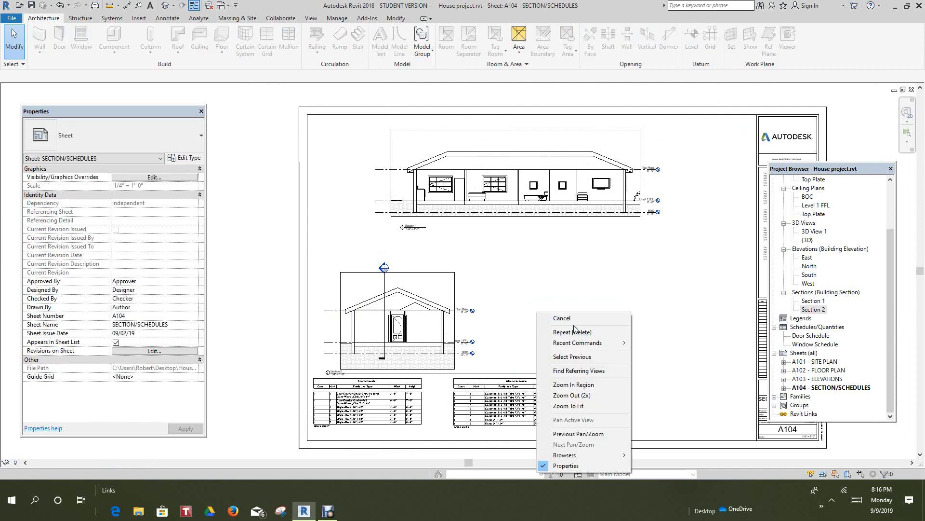
left_click(439, 326)
left_click_drag(439, 326, 502, 303)
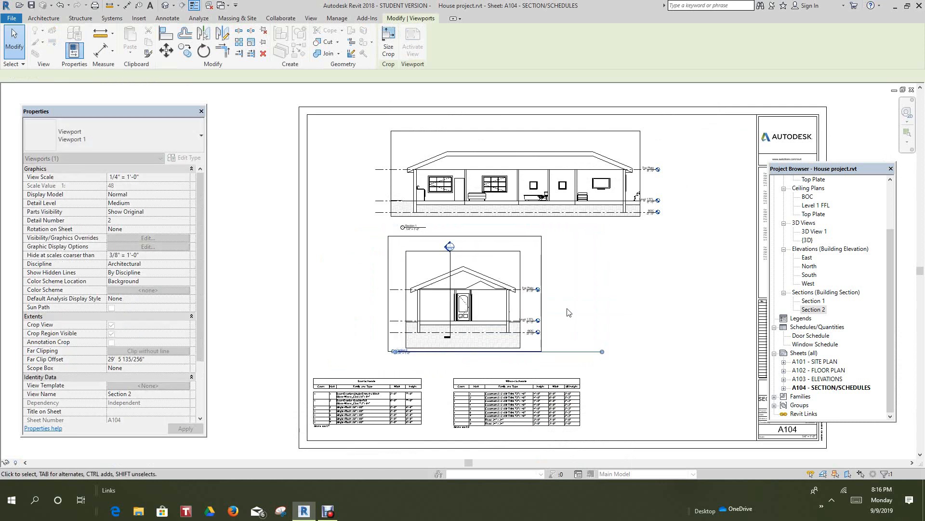
left_click(568, 313)
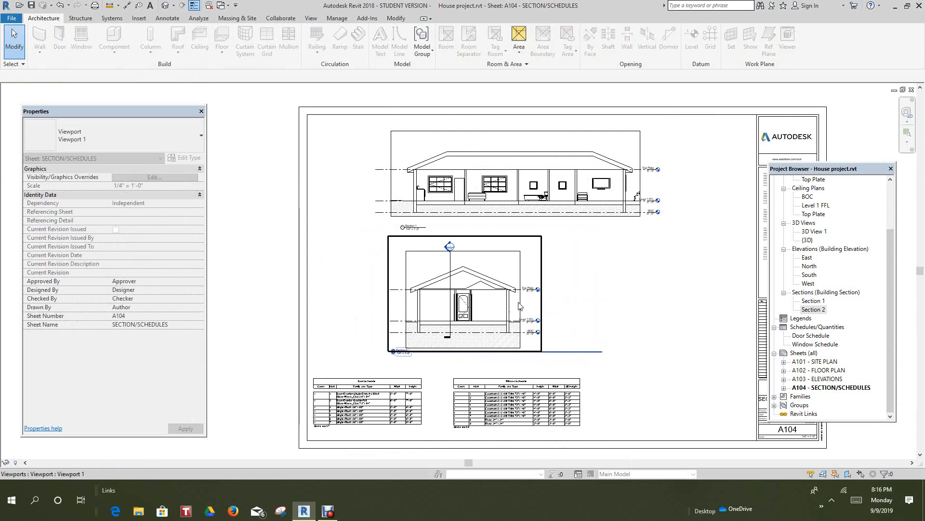
- Shorten the title line under the Section 2 view so it ends within the view's width
left_click(589, 351)
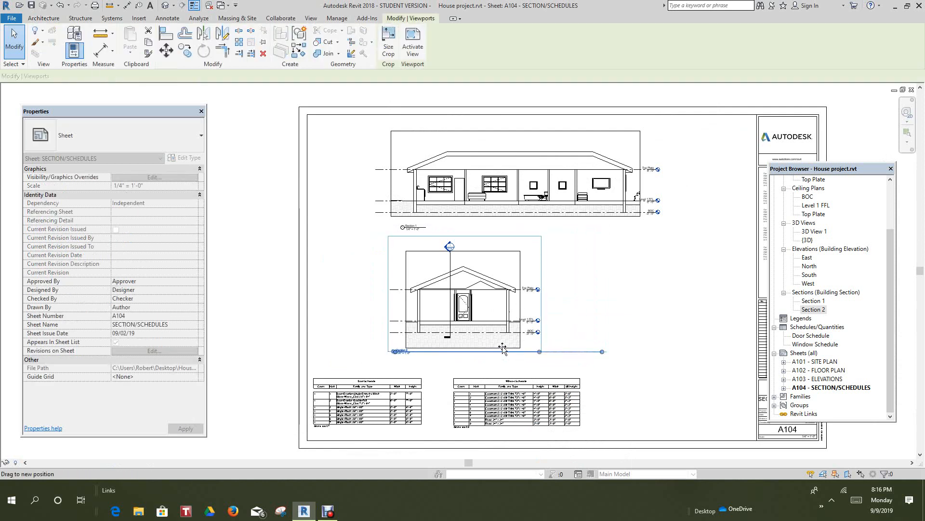
left_click(486, 349)
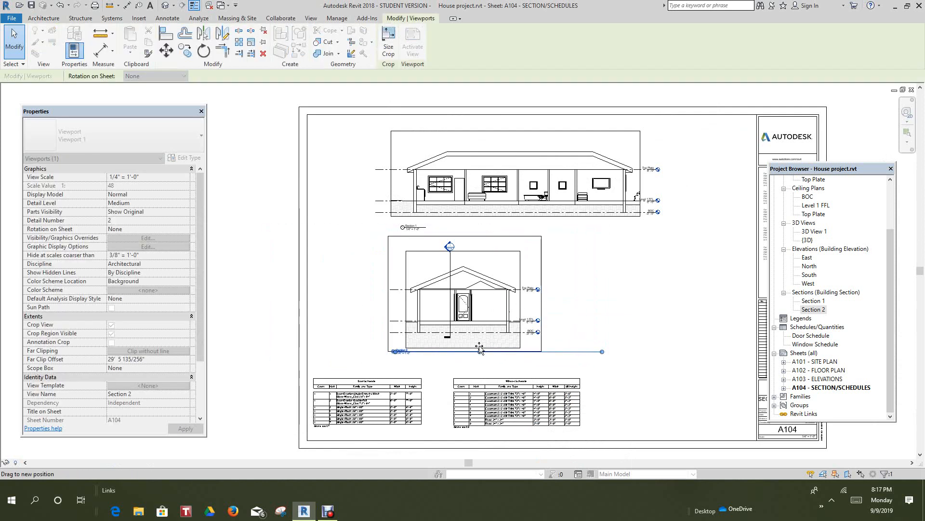
key("Escape")
scroll(514, 182, "up", 2)
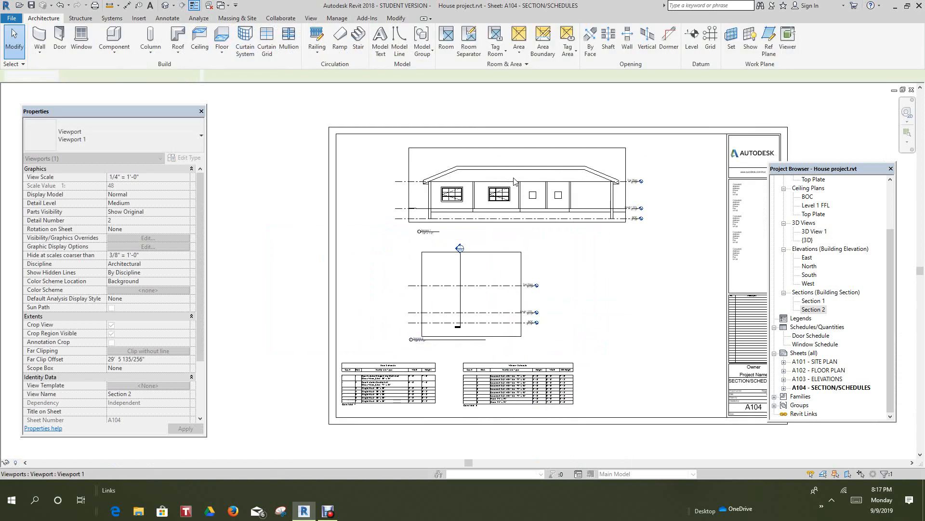
scroll(513, 181, "down", 4)
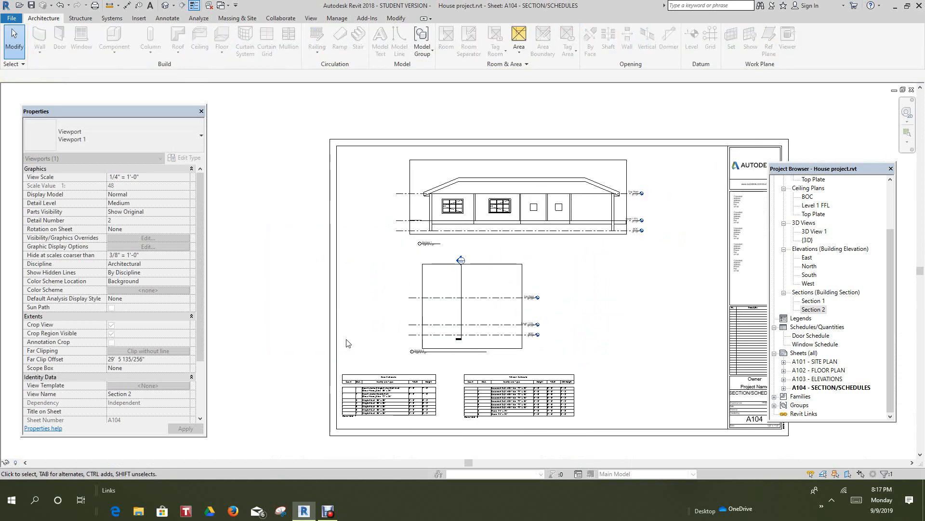
- Open the FLOOR PLAN view and move the Section 1 line down so it cuts through the rooms below the hallway
key("Escape")
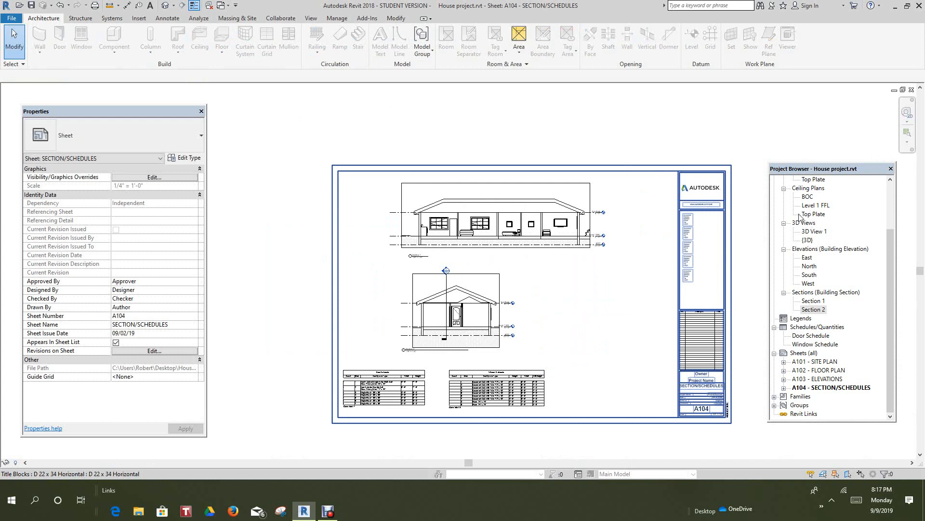
scroll(817, 192, "up", 3)
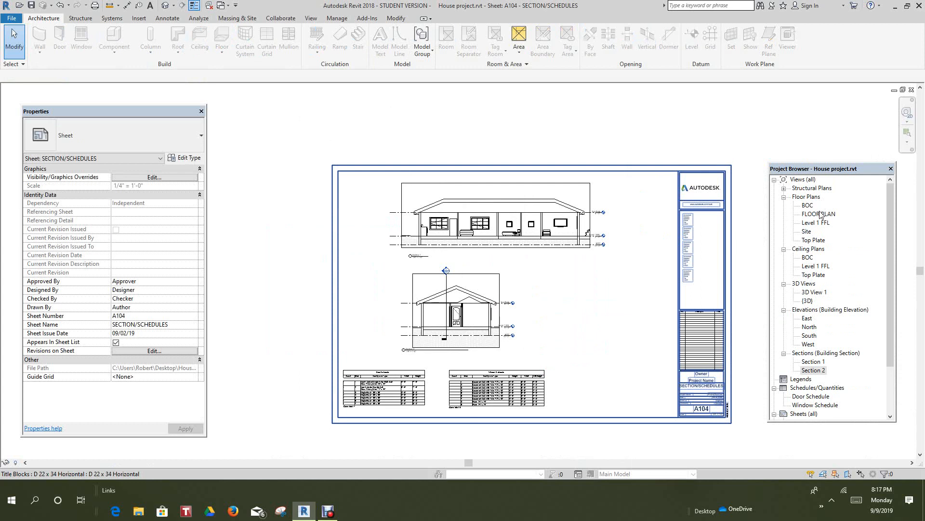
double_click(820, 215)
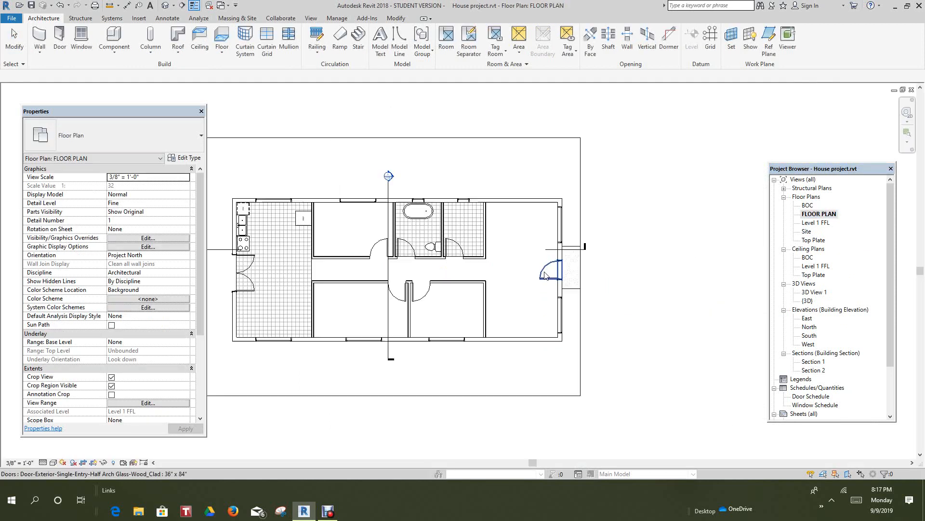
scroll(532, 274, "down", 2)
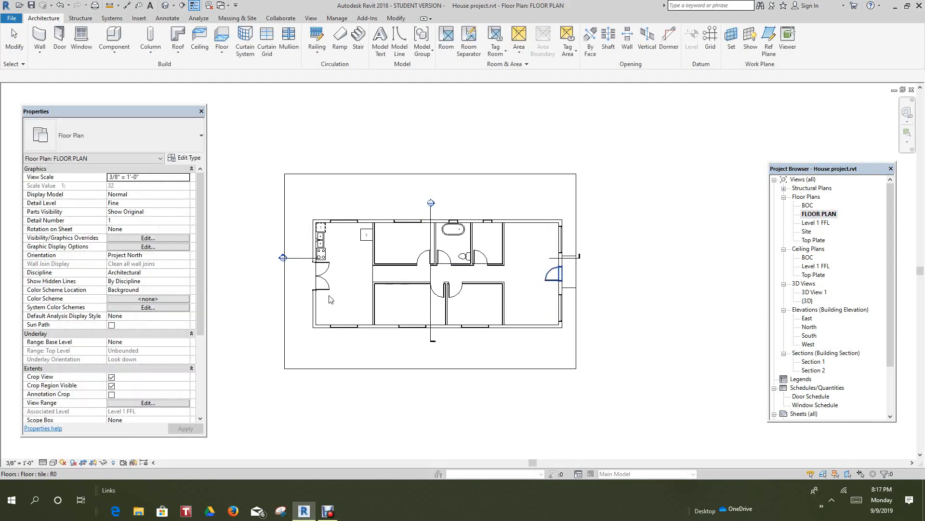
left_click(299, 263)
left_click_drag(299, 263, 301, 309)
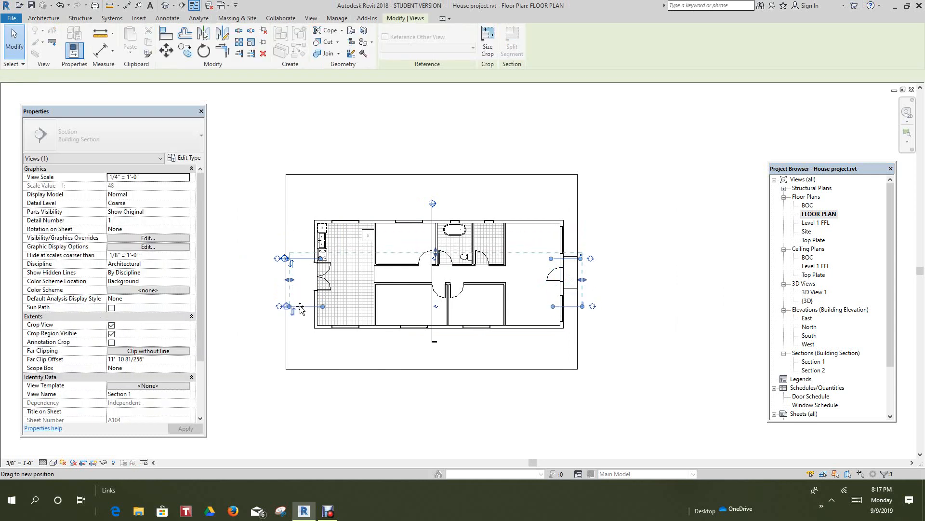
left_click(666, 162)
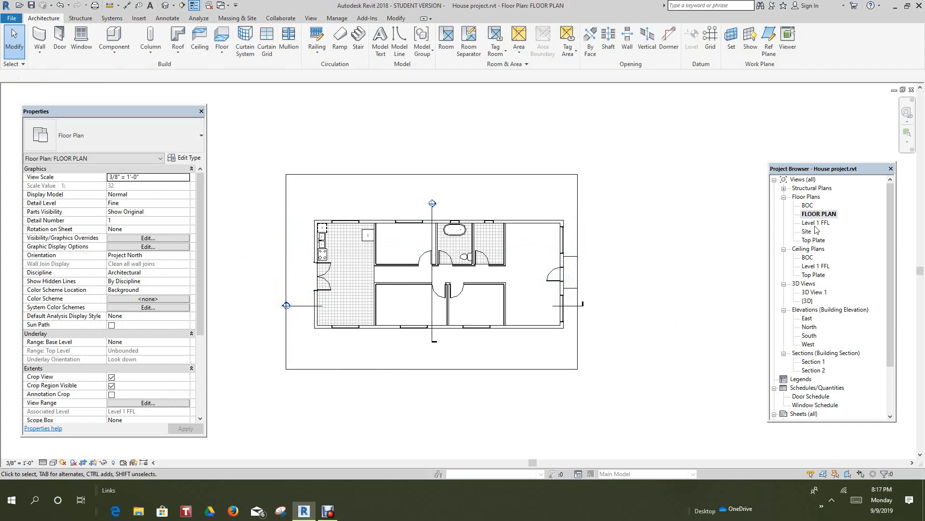
- Open sheet A104 - SECTION/SCHEDULES and examine how the Section 1 and Section 2 views look on it
scroll(834, 362, "down", 3)
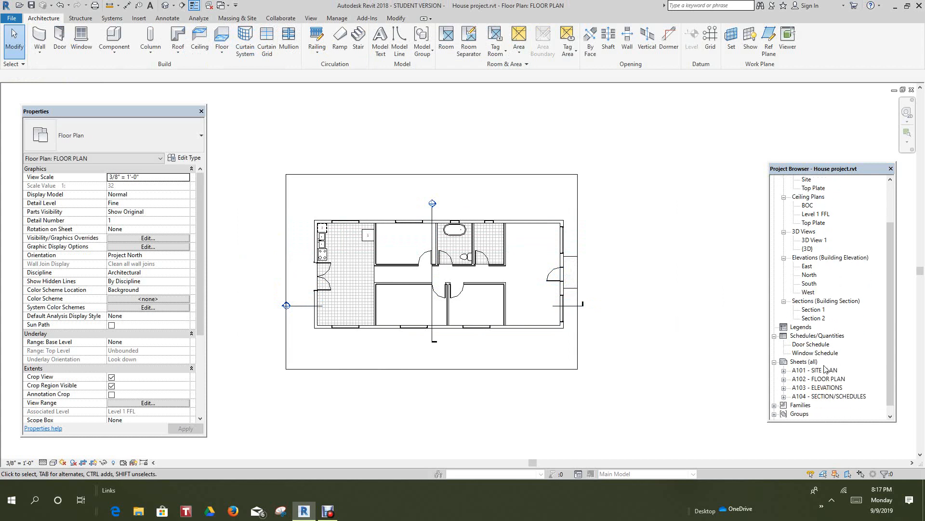
double_click(825, 388)
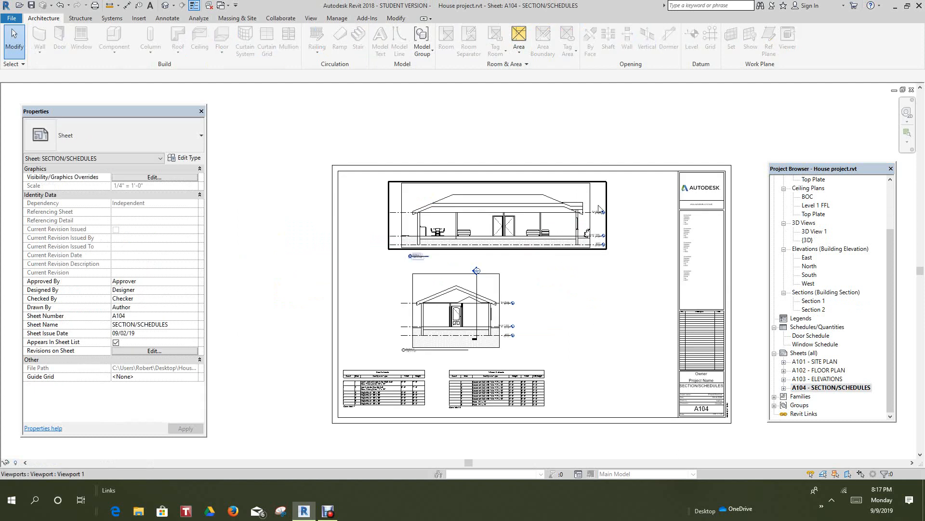
scroll(593, 217, "up", 3)
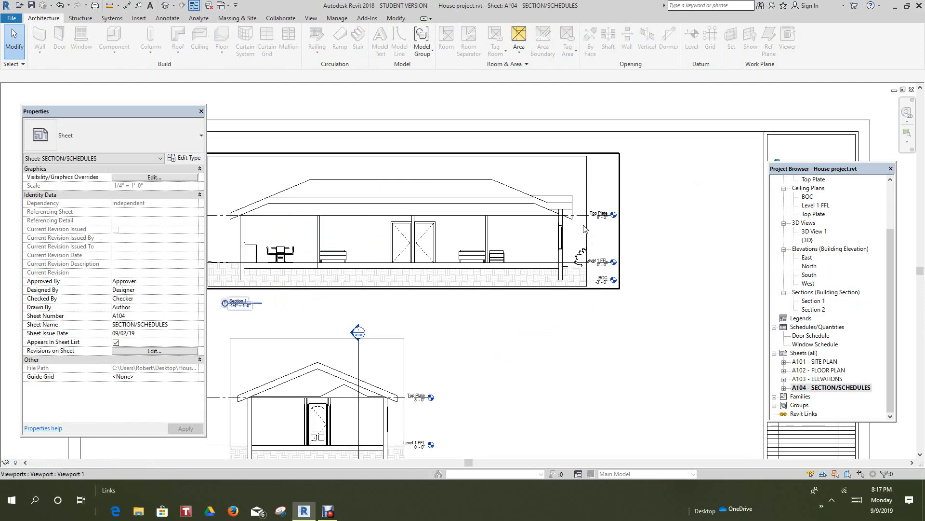
scroll(585, 228, "down", 4)
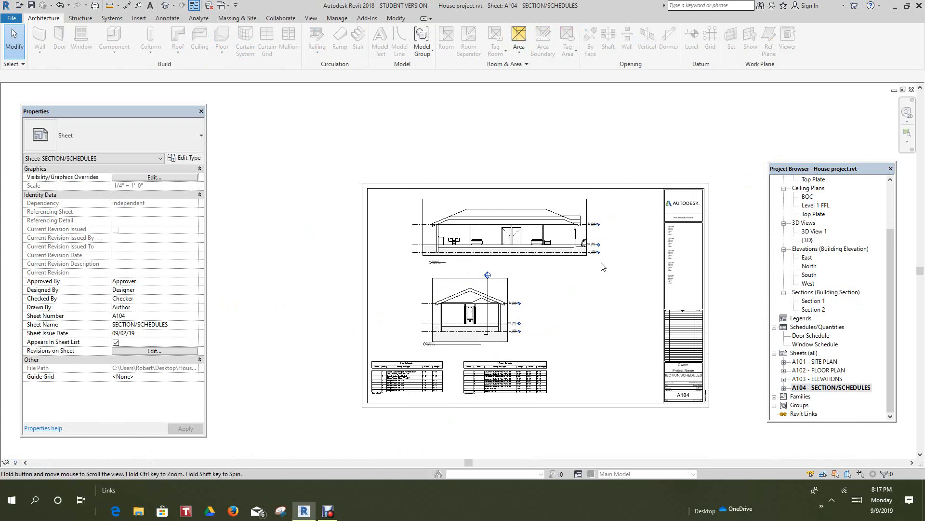
middle_click_drag(594, 250, 581, 221)
left_click(505, 298)
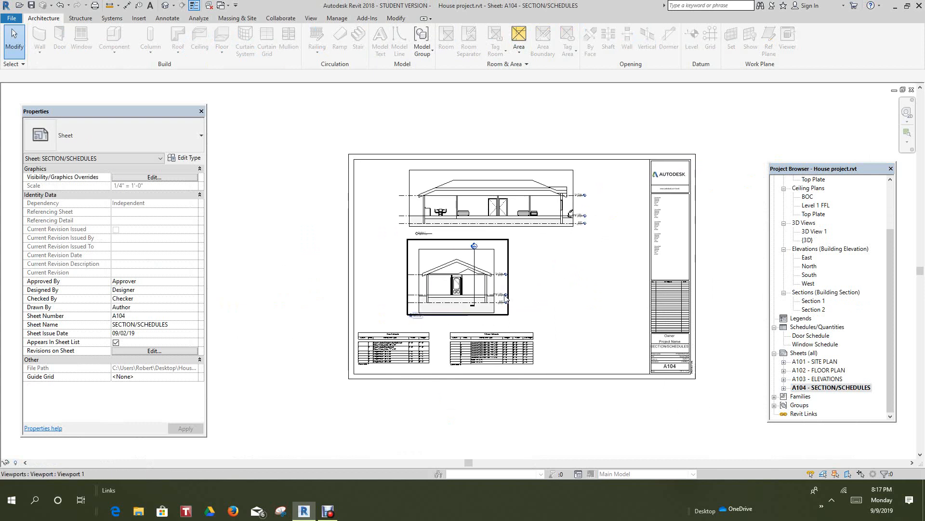
middle_click_drag(574, 269, 552, 266)
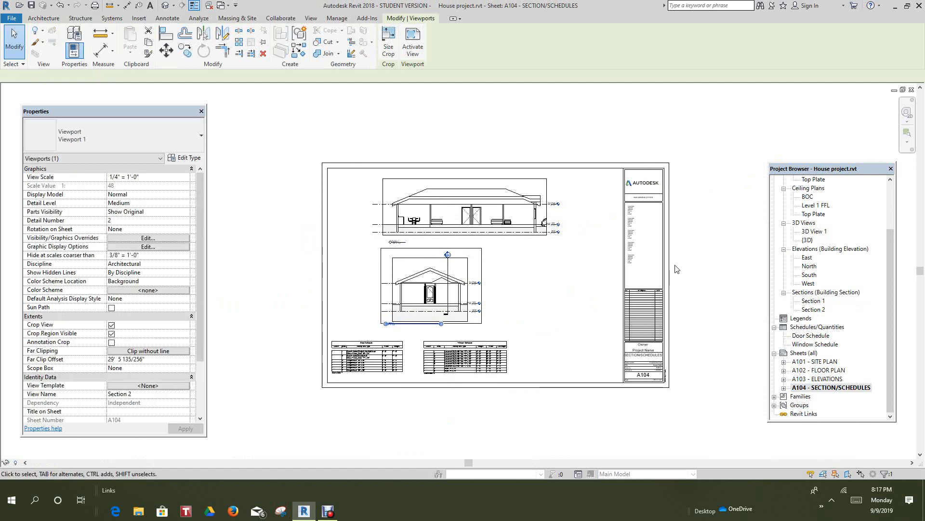
scroll(693, 275, "down", 1)
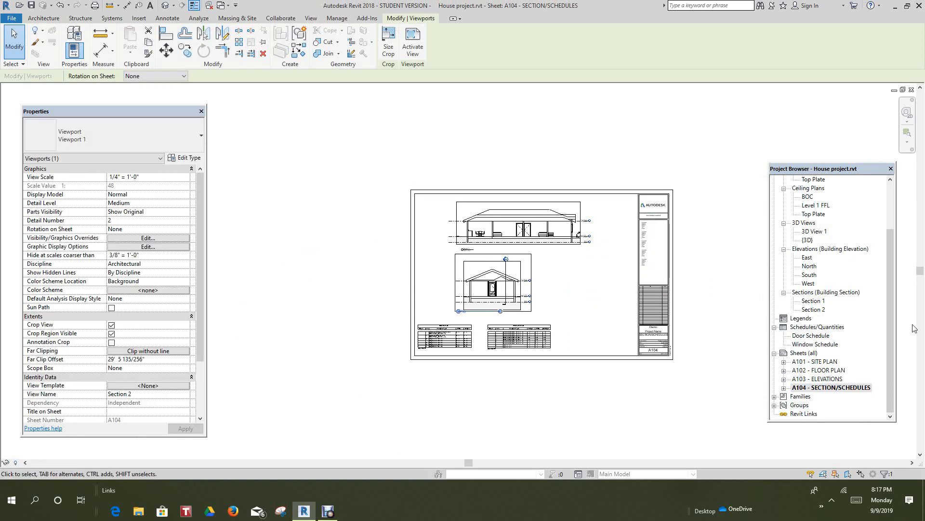
- Reopen the FLOOR PLAN view and extend the right edge of its crop region outward past the full entry landing
left_click_drag(889, 309, 891, 258)
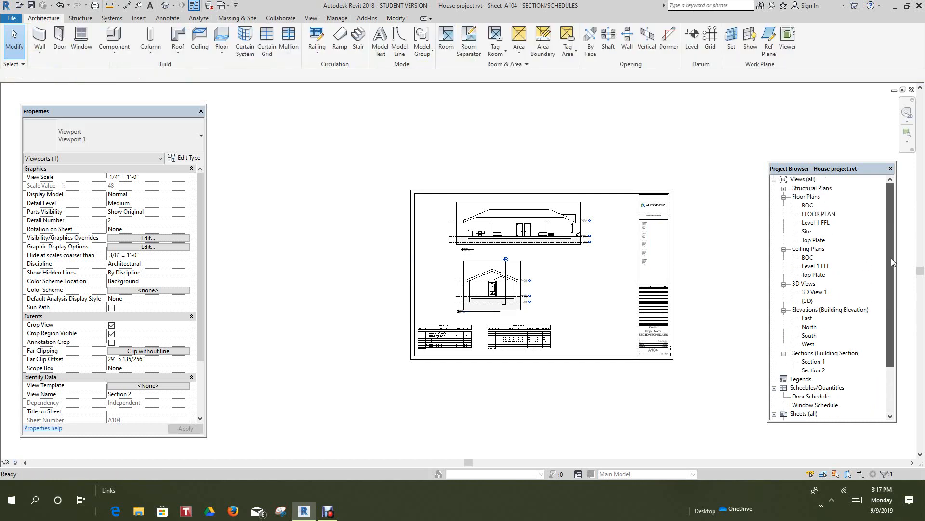
double_click(819, 215)
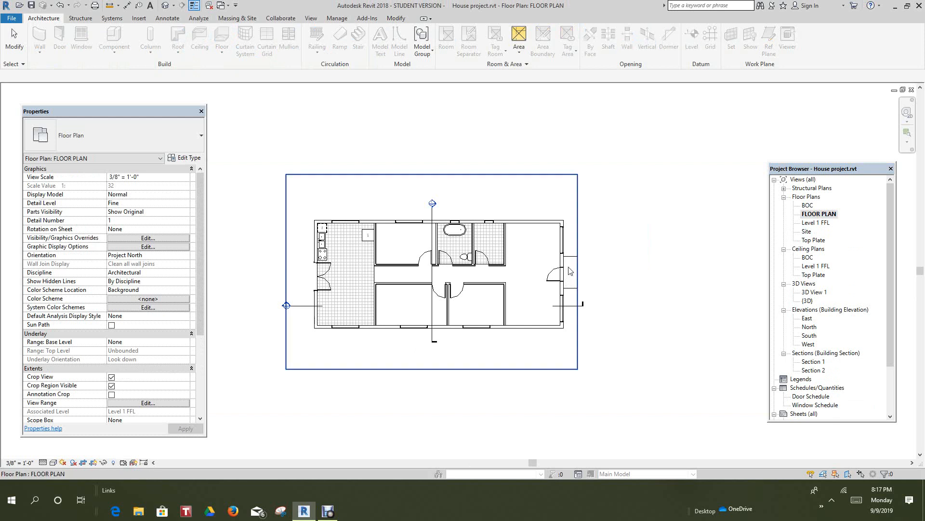
scroll(400, 251, "up", 2)
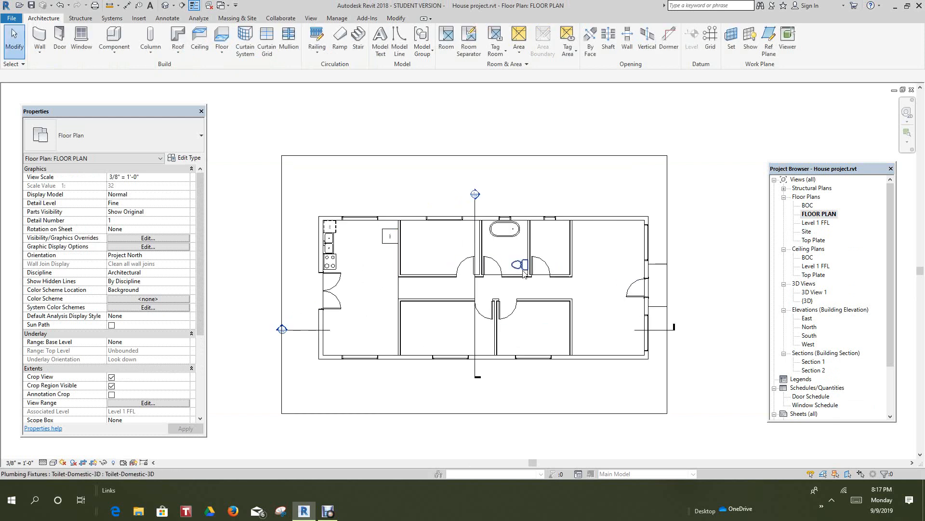
scroll(501, 290, "up", 1)
middle_click_drag(521, 285, 524, 272)
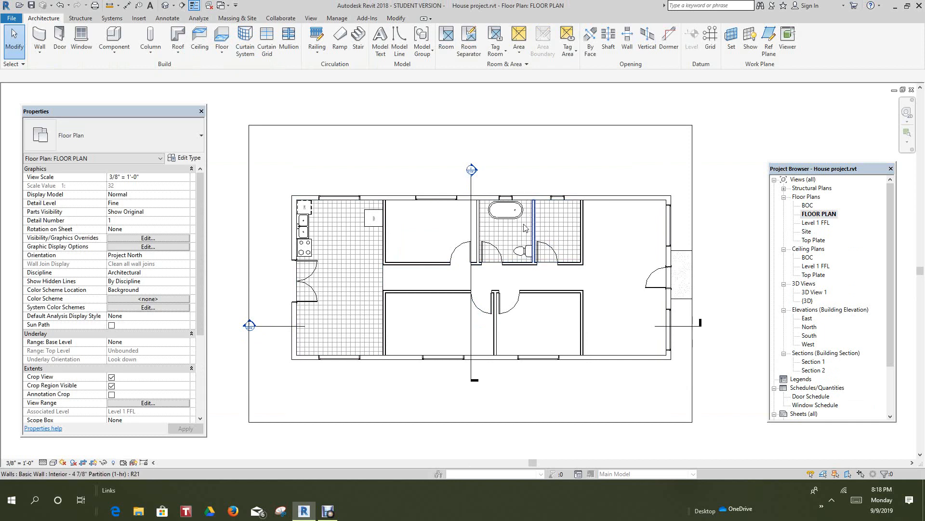
scroll(563, 227, "up", 3)
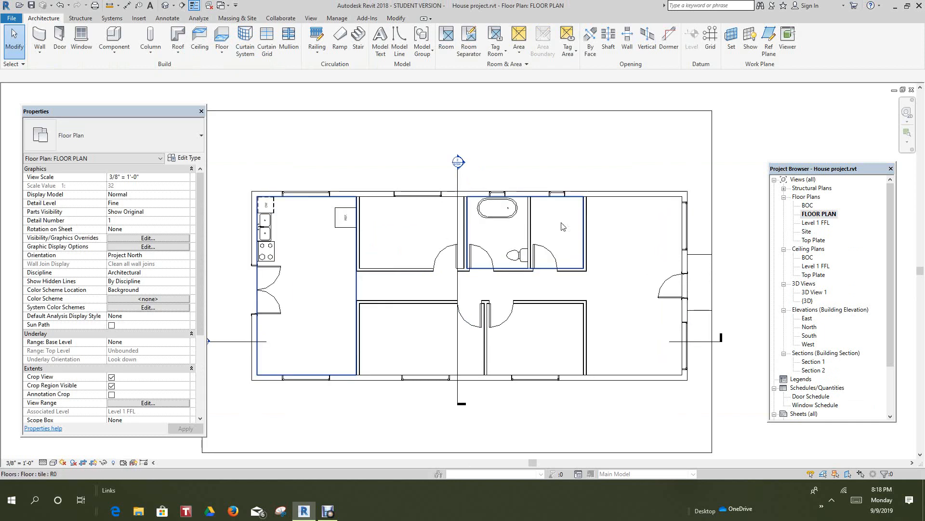
scroll(563, 226, "down", 3)
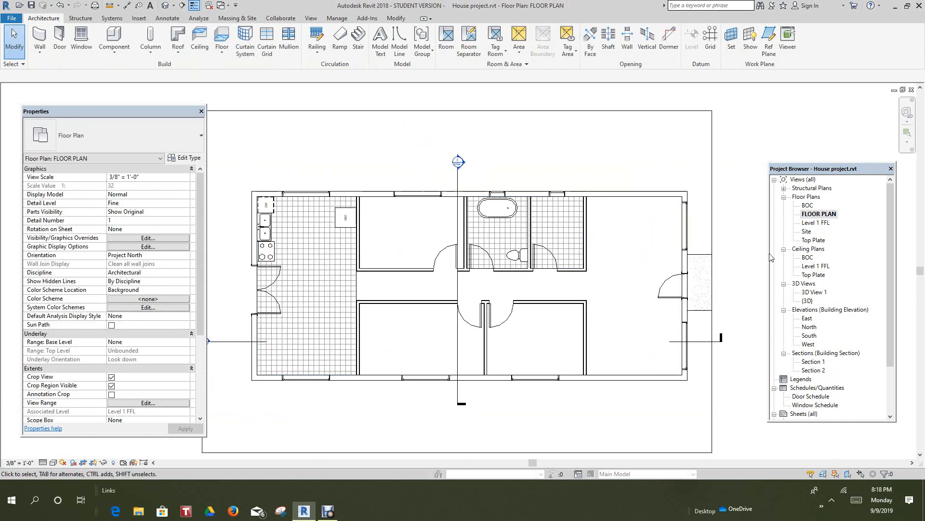
scroll(665, 244, "down", 2)
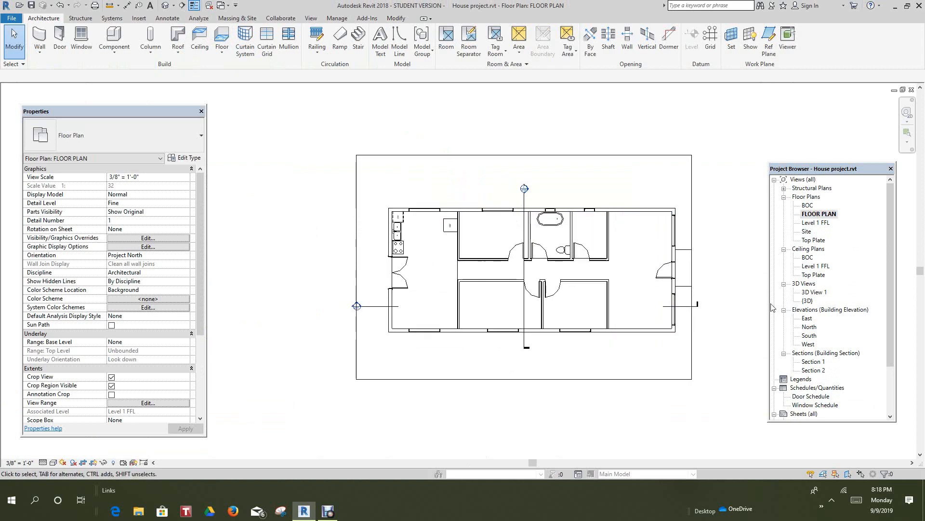
scroll(745, 312, "down", 1)
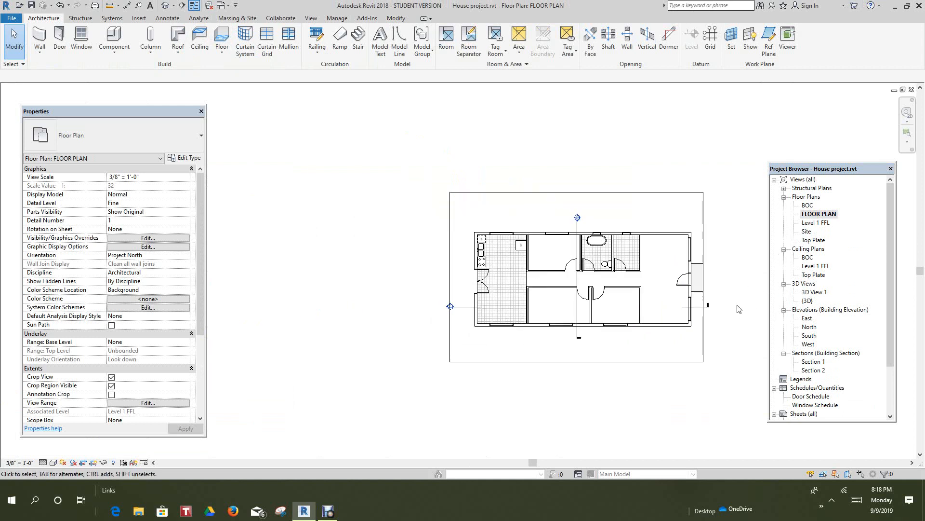
scroll(736, 305, "up", 2)
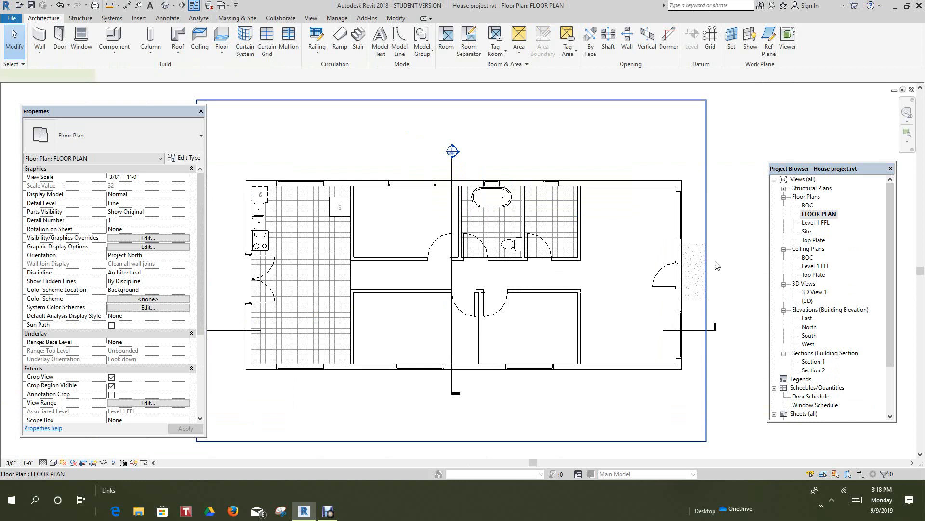
left_click(707, 273)
left_click_drag(706, 273, 723, 273)
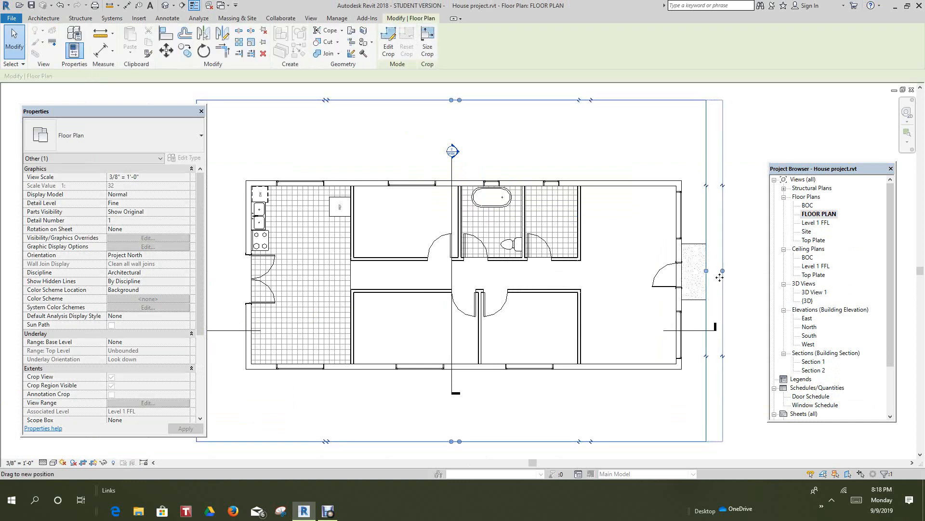
left_click(741, 380)
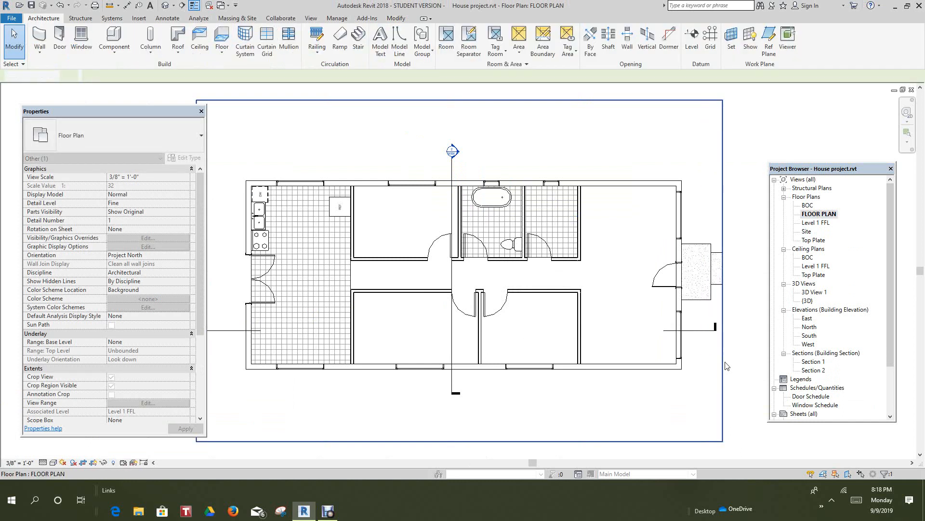
- Review sheets A104, A103, A102 and A101 one after another to check their view layouts
scroll(723, 355, "down", 2)
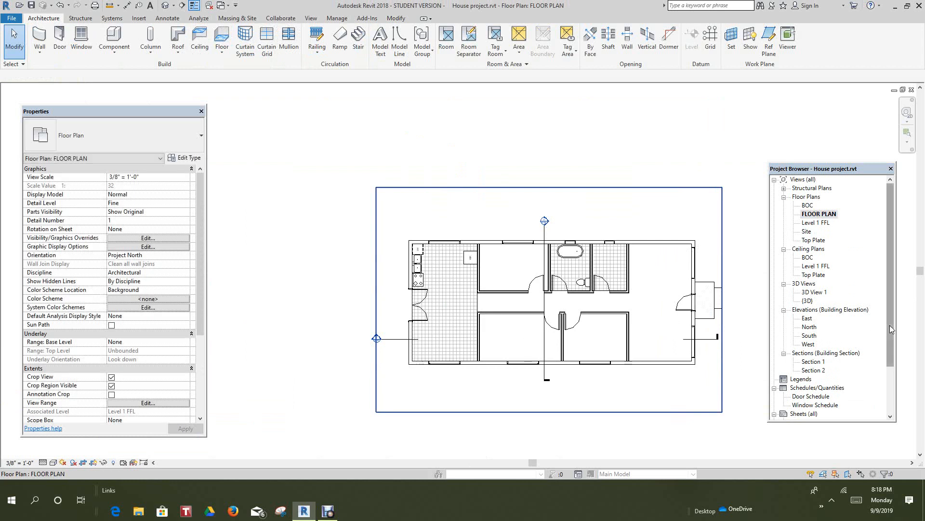
scroll(890, 325, "down", 3)
double_click(834, 380)
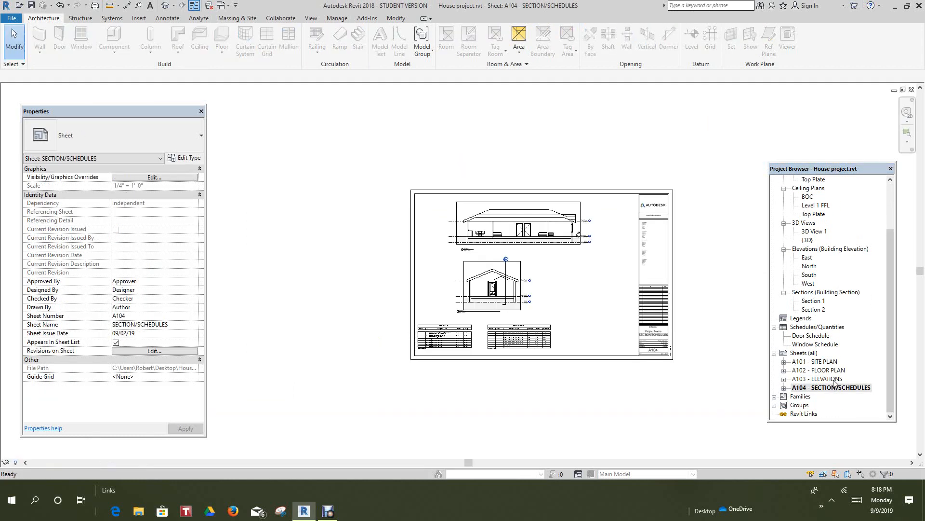
double_click(833, 379)
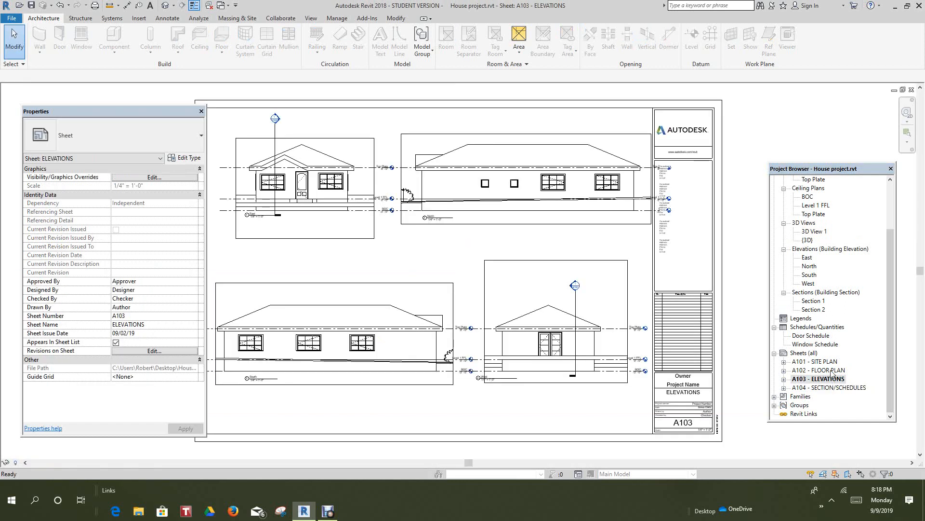
double_click(829, 370)
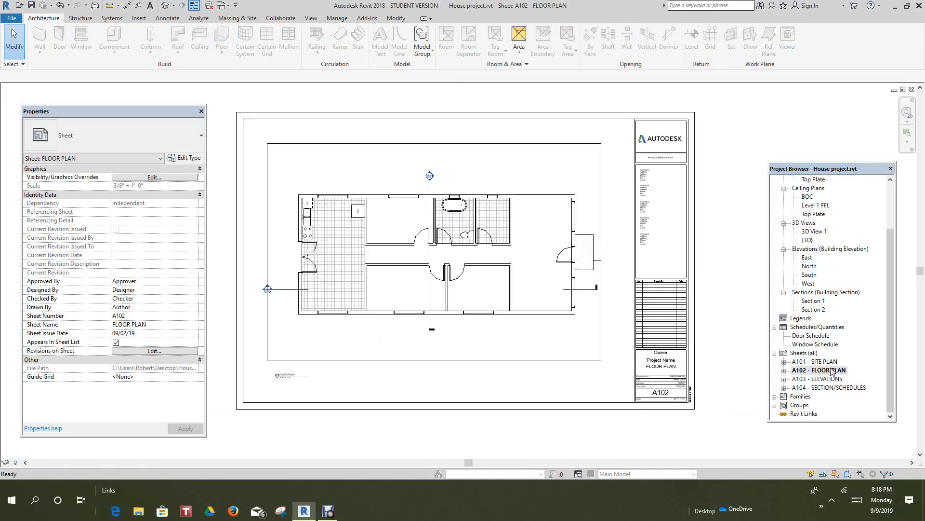
double_click(825, 362)
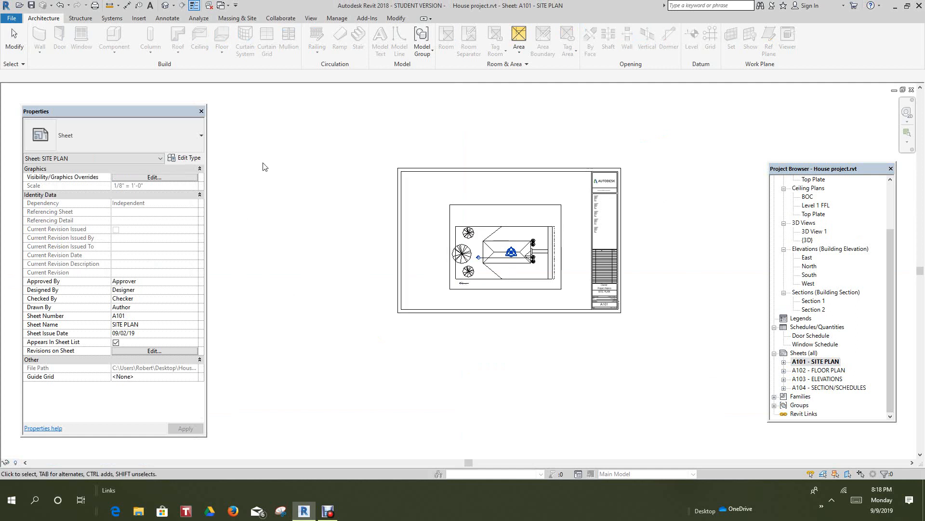
- Open the default 3D view to examine the whole house on its site
left_click(166, 7)
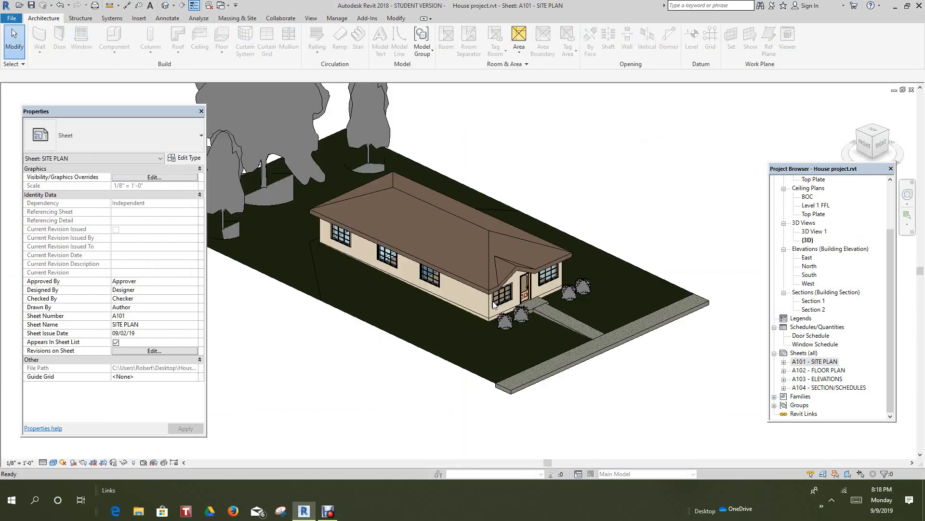
scroll(549, 358, "down", 5)
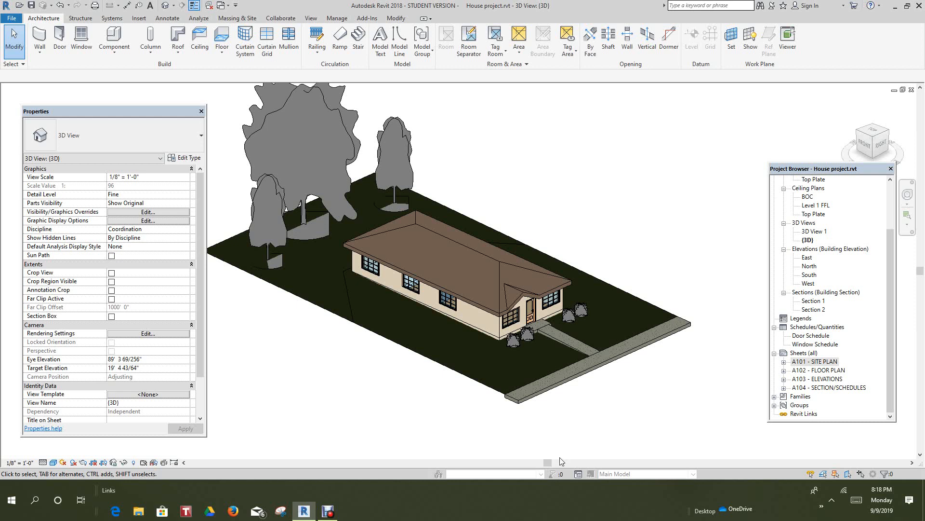
left_click(328, 511)
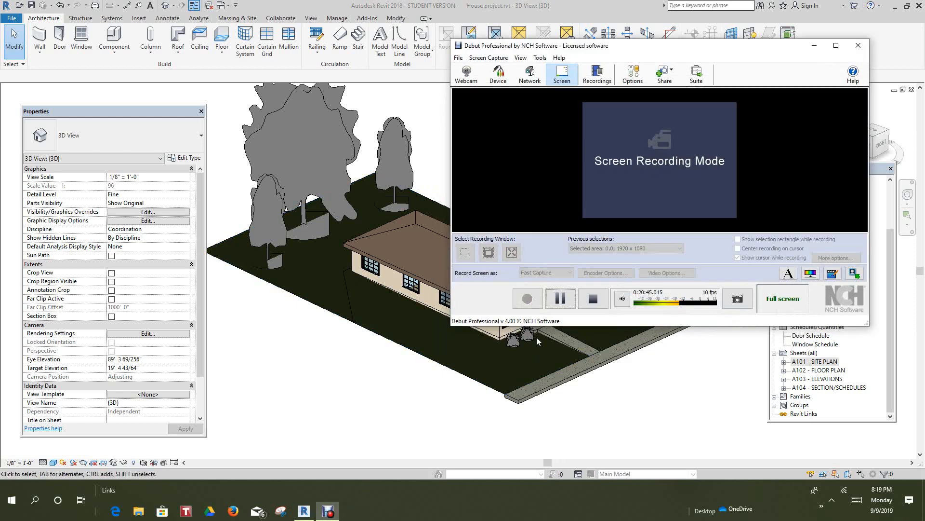